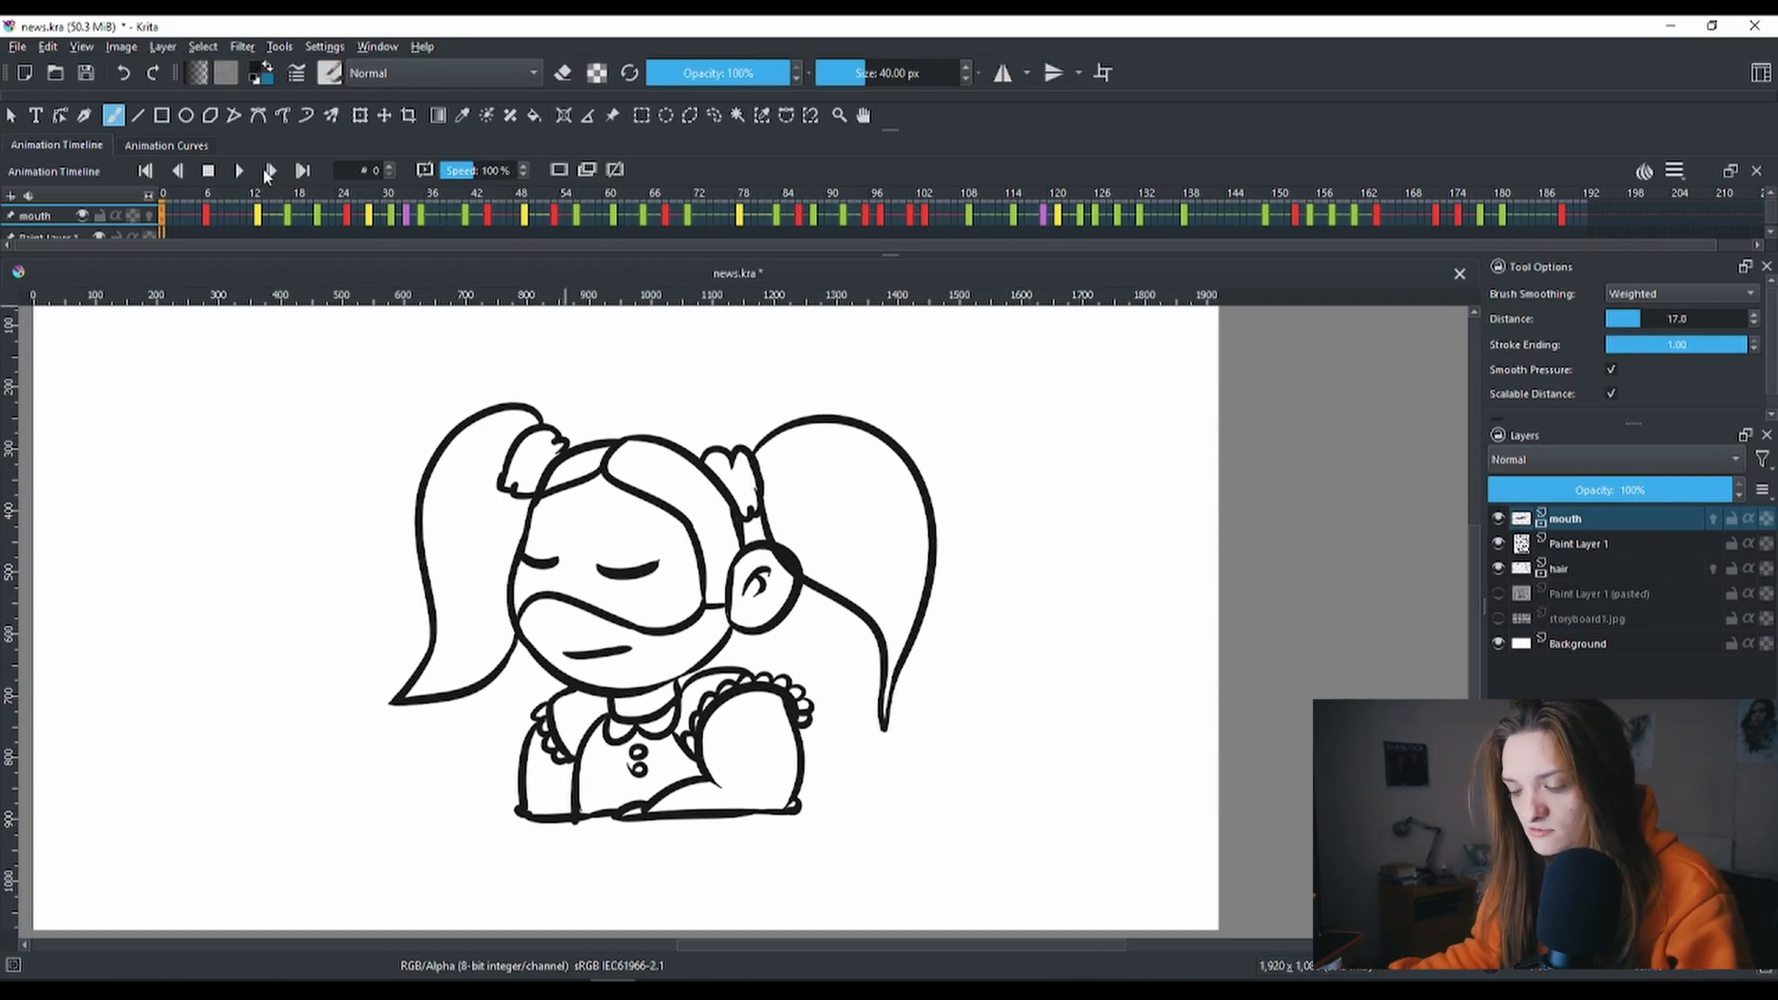
Step: Play back the animation, inspect the hair layer and Paint Layer 1, and make the mouth layer active again
click(240, 171)
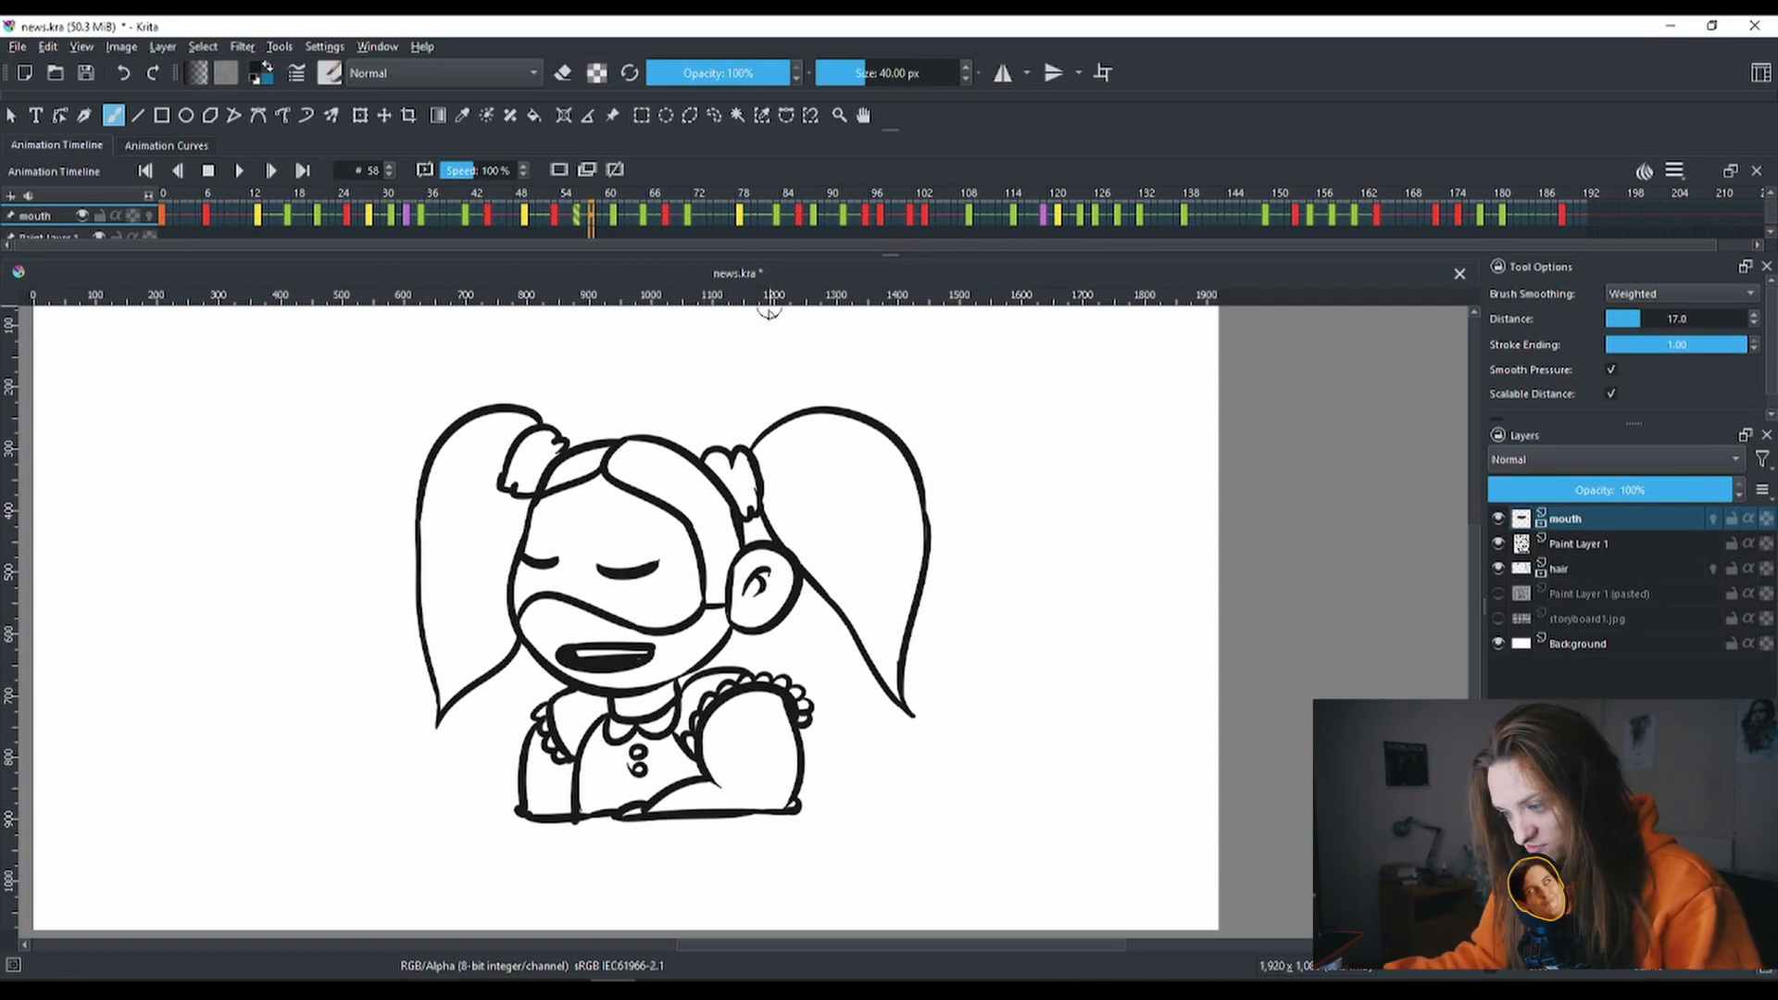
click(1523, 569)
click(1499, 569)
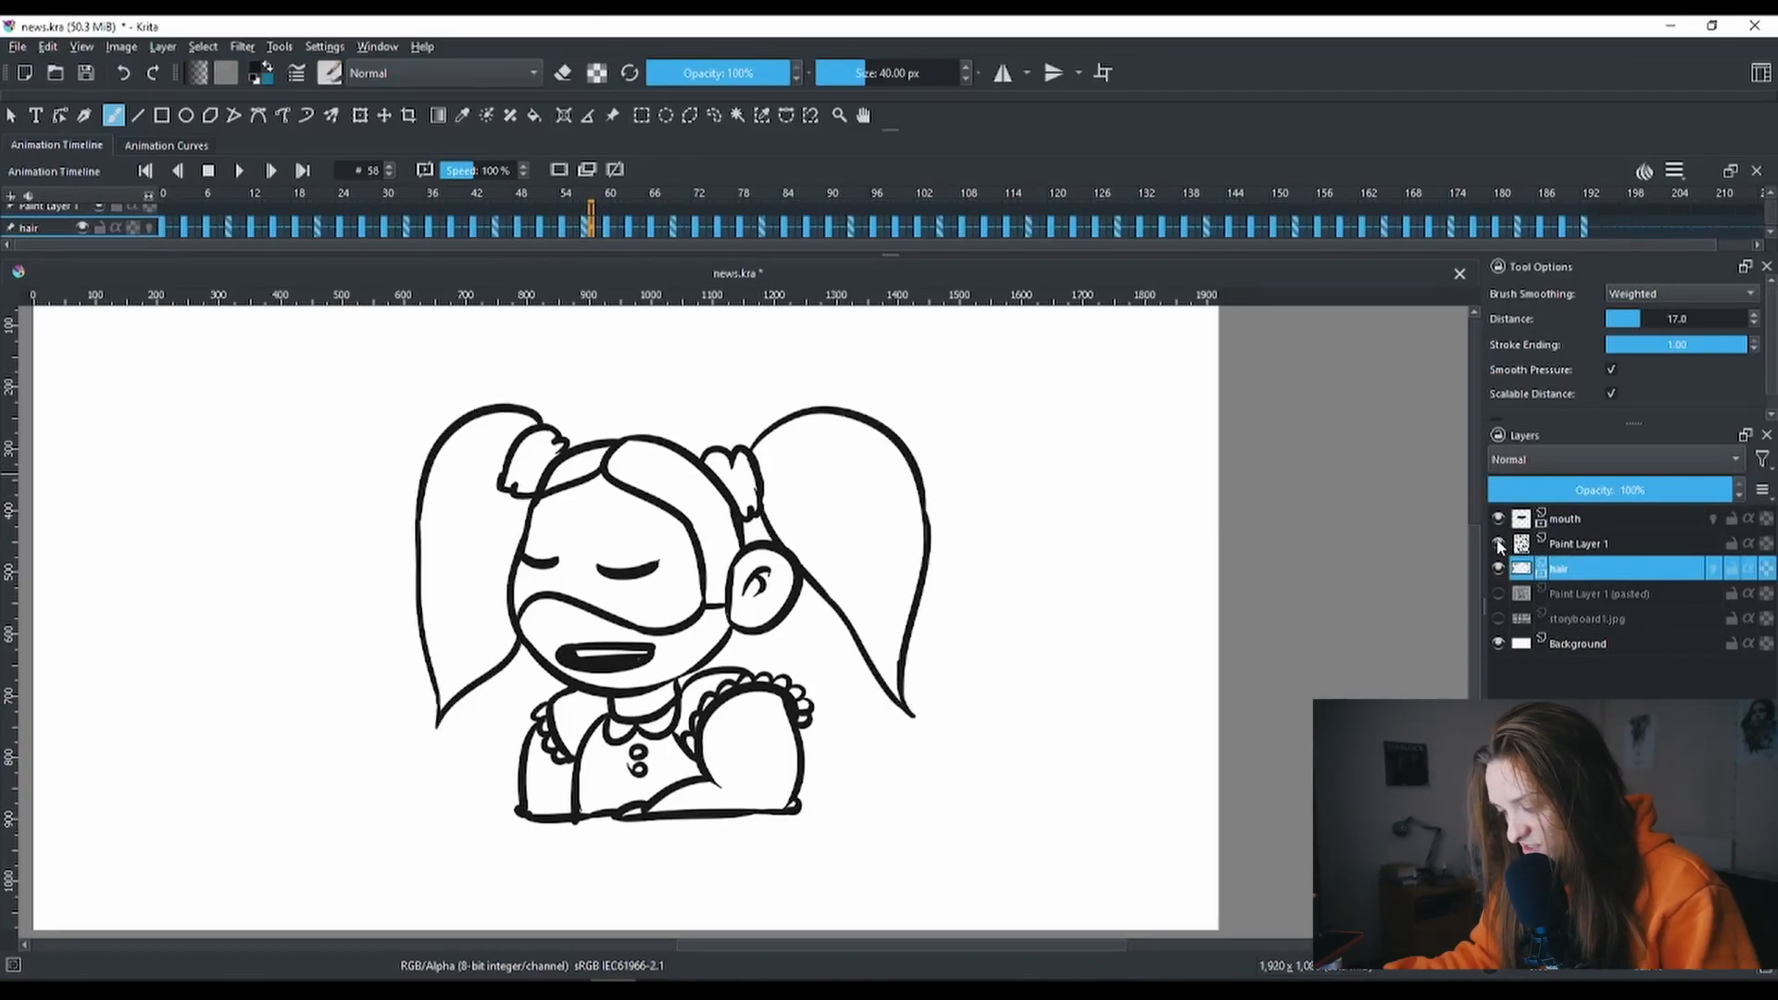
click(1499, 544)
click(1499, 544)
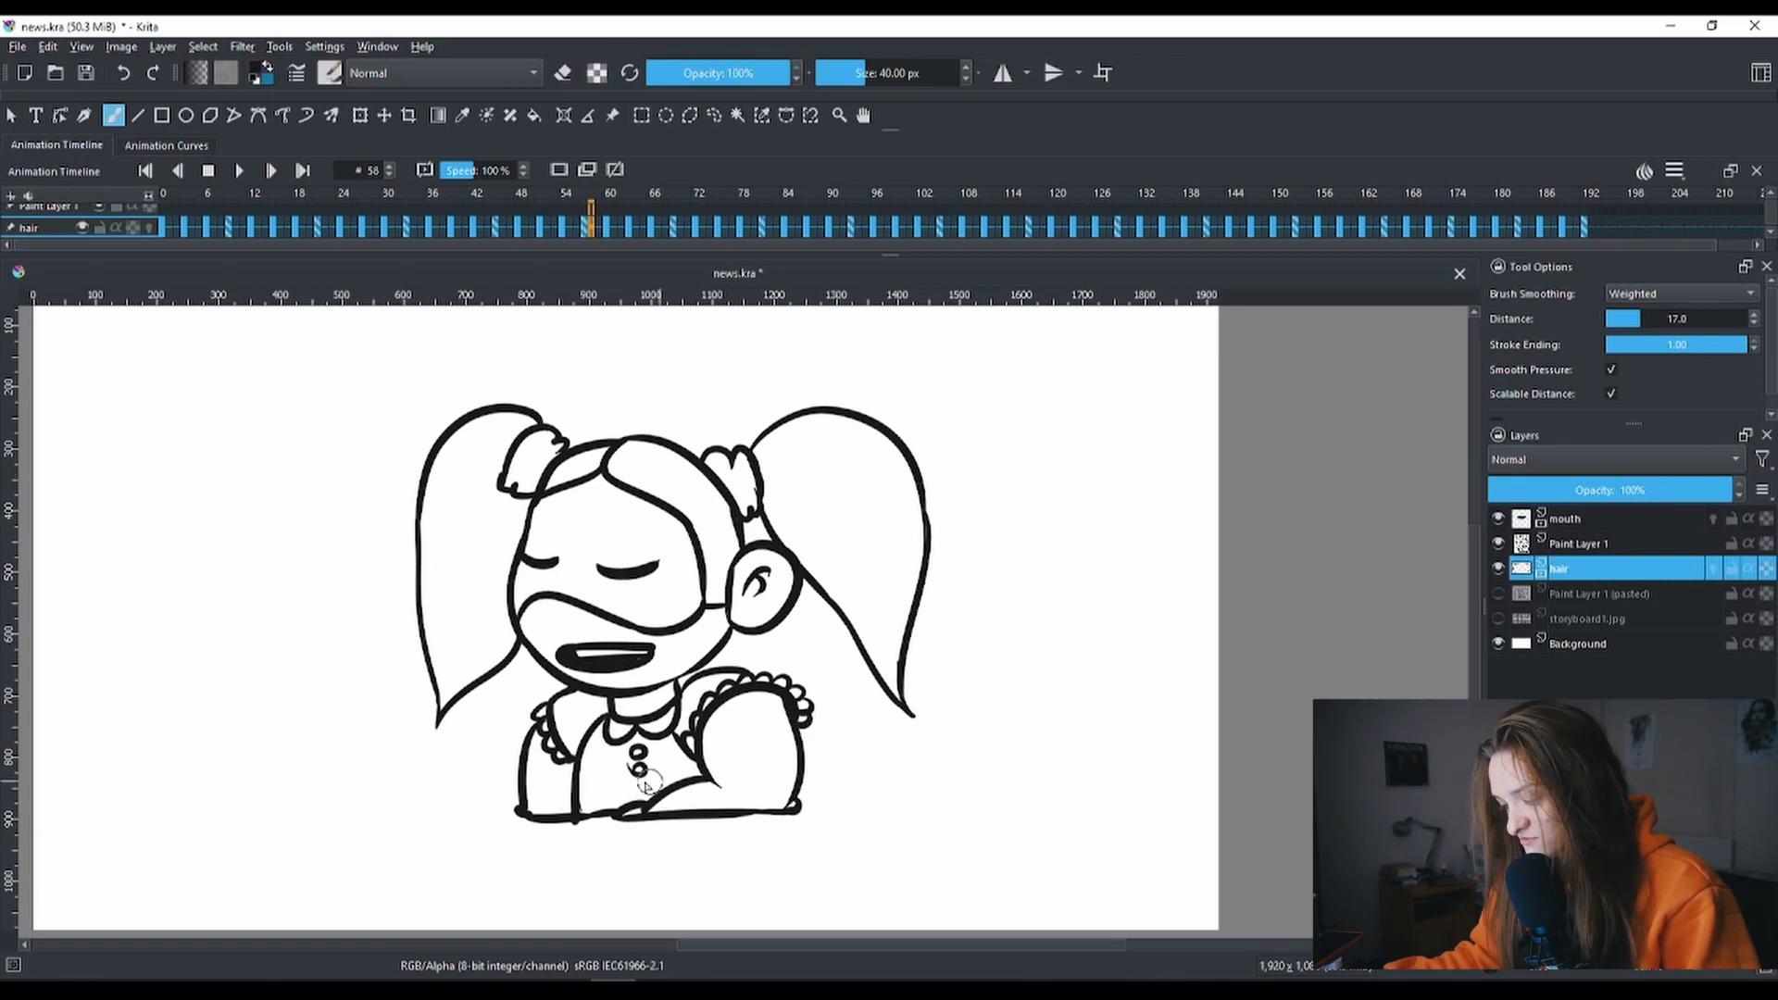
click(1531, 524)
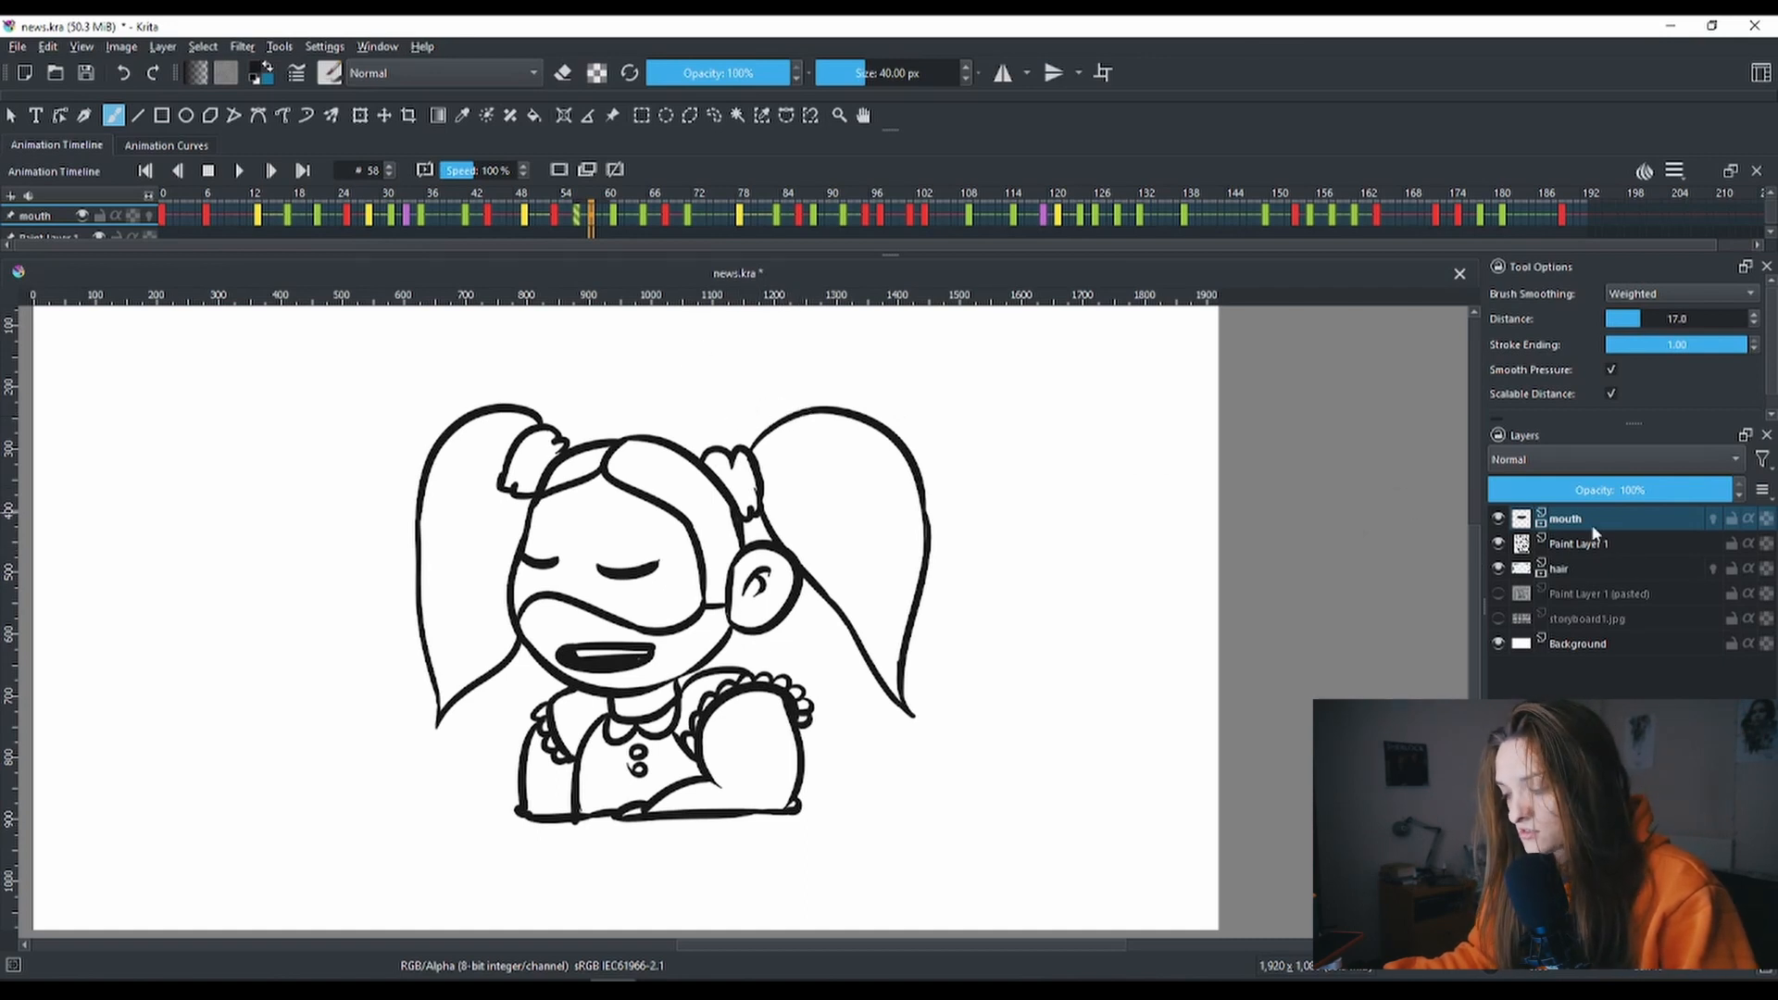
mouse_move(1592, 533)
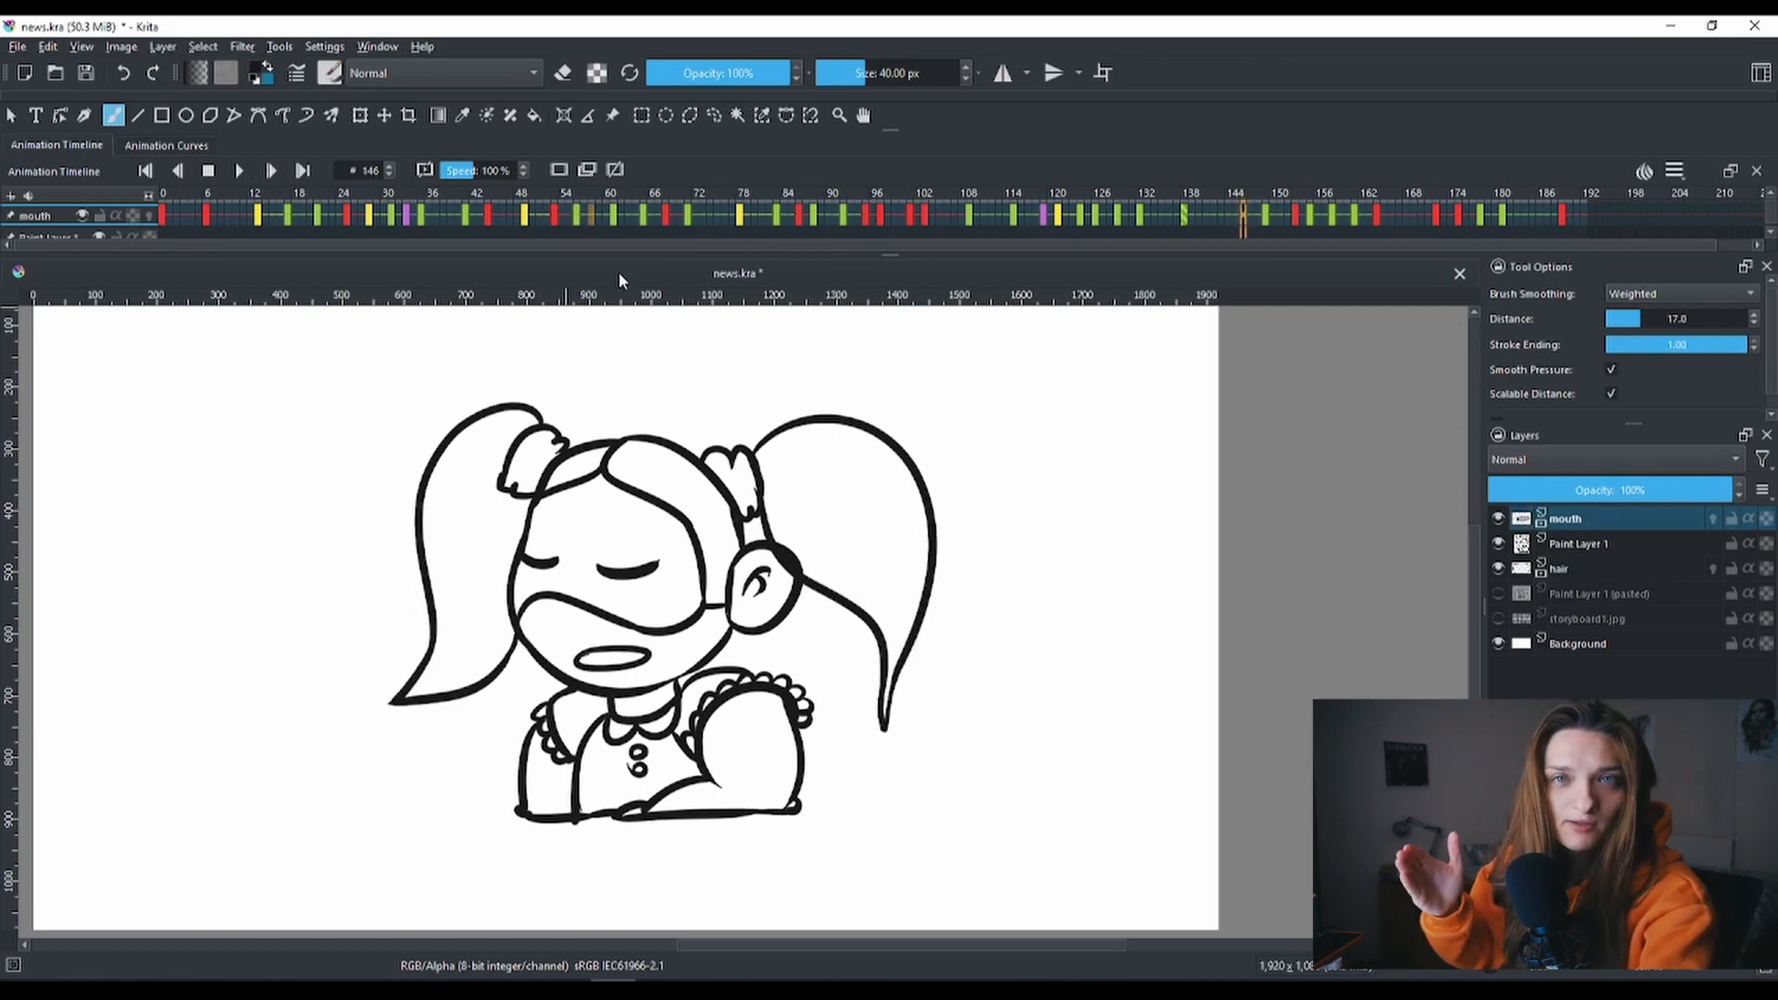
Step: Go to frame 106 on the mouth layer and review the timeline's audio options and importable audio formats, keeping the current track
click(962, 220)
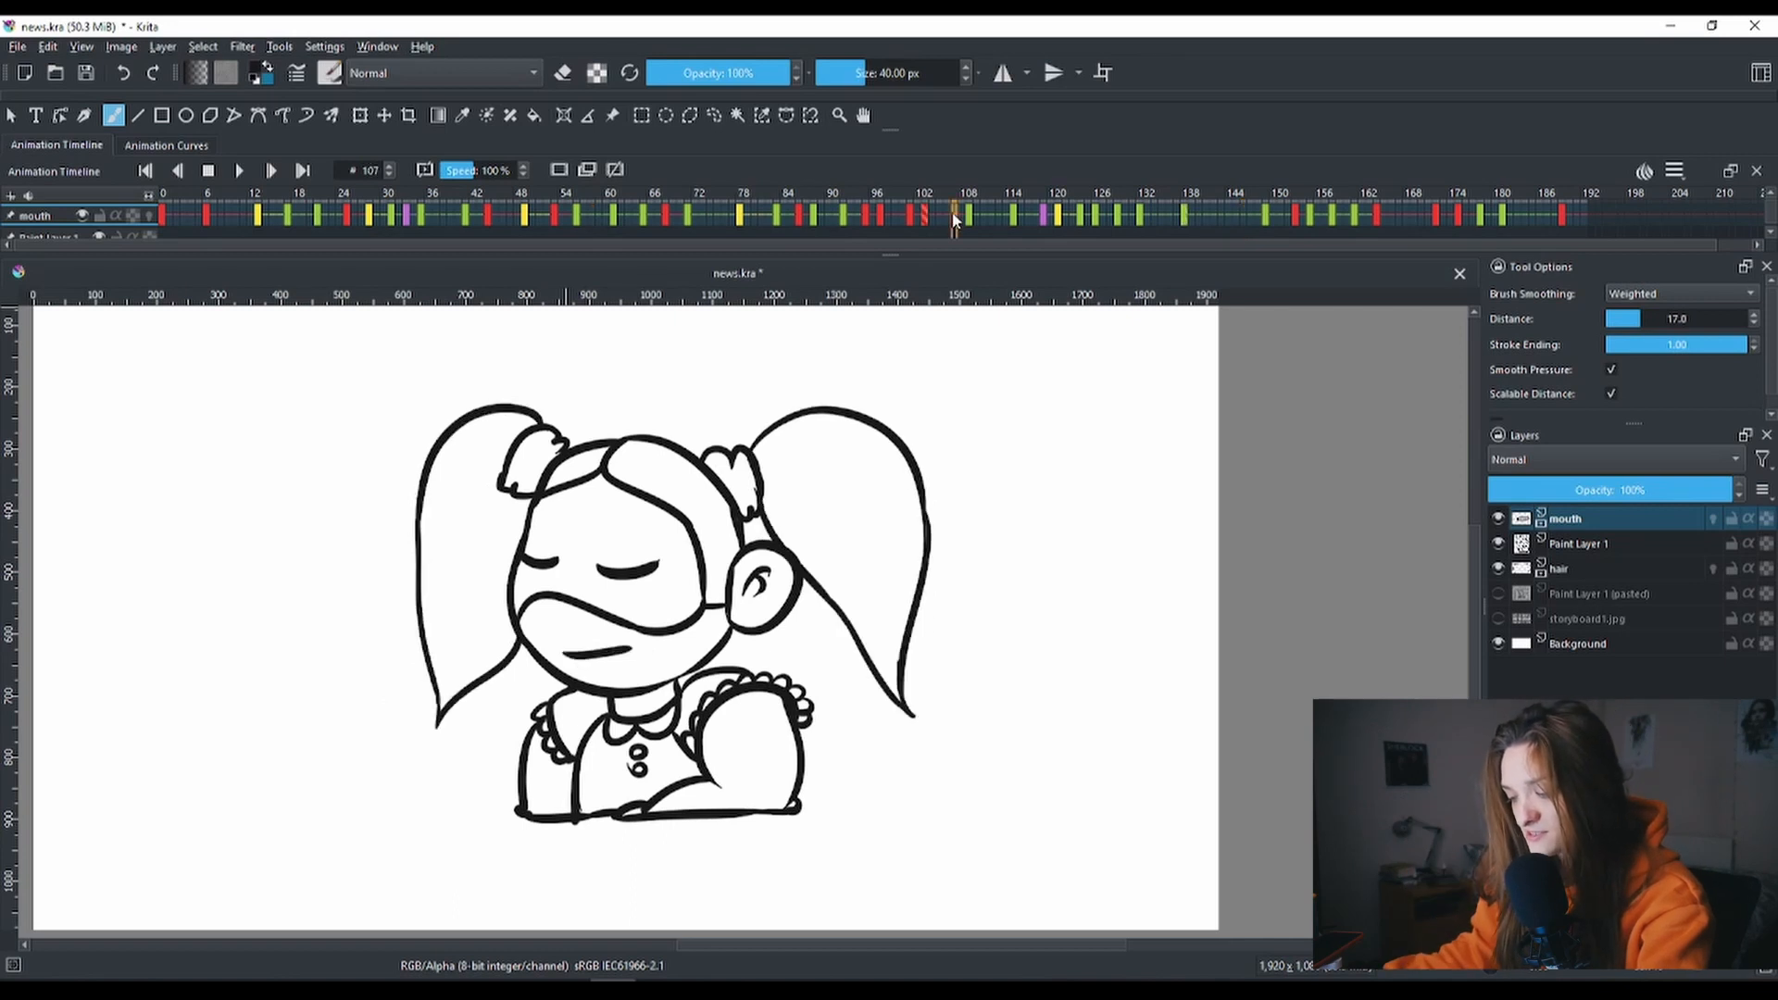
click(951, 218)
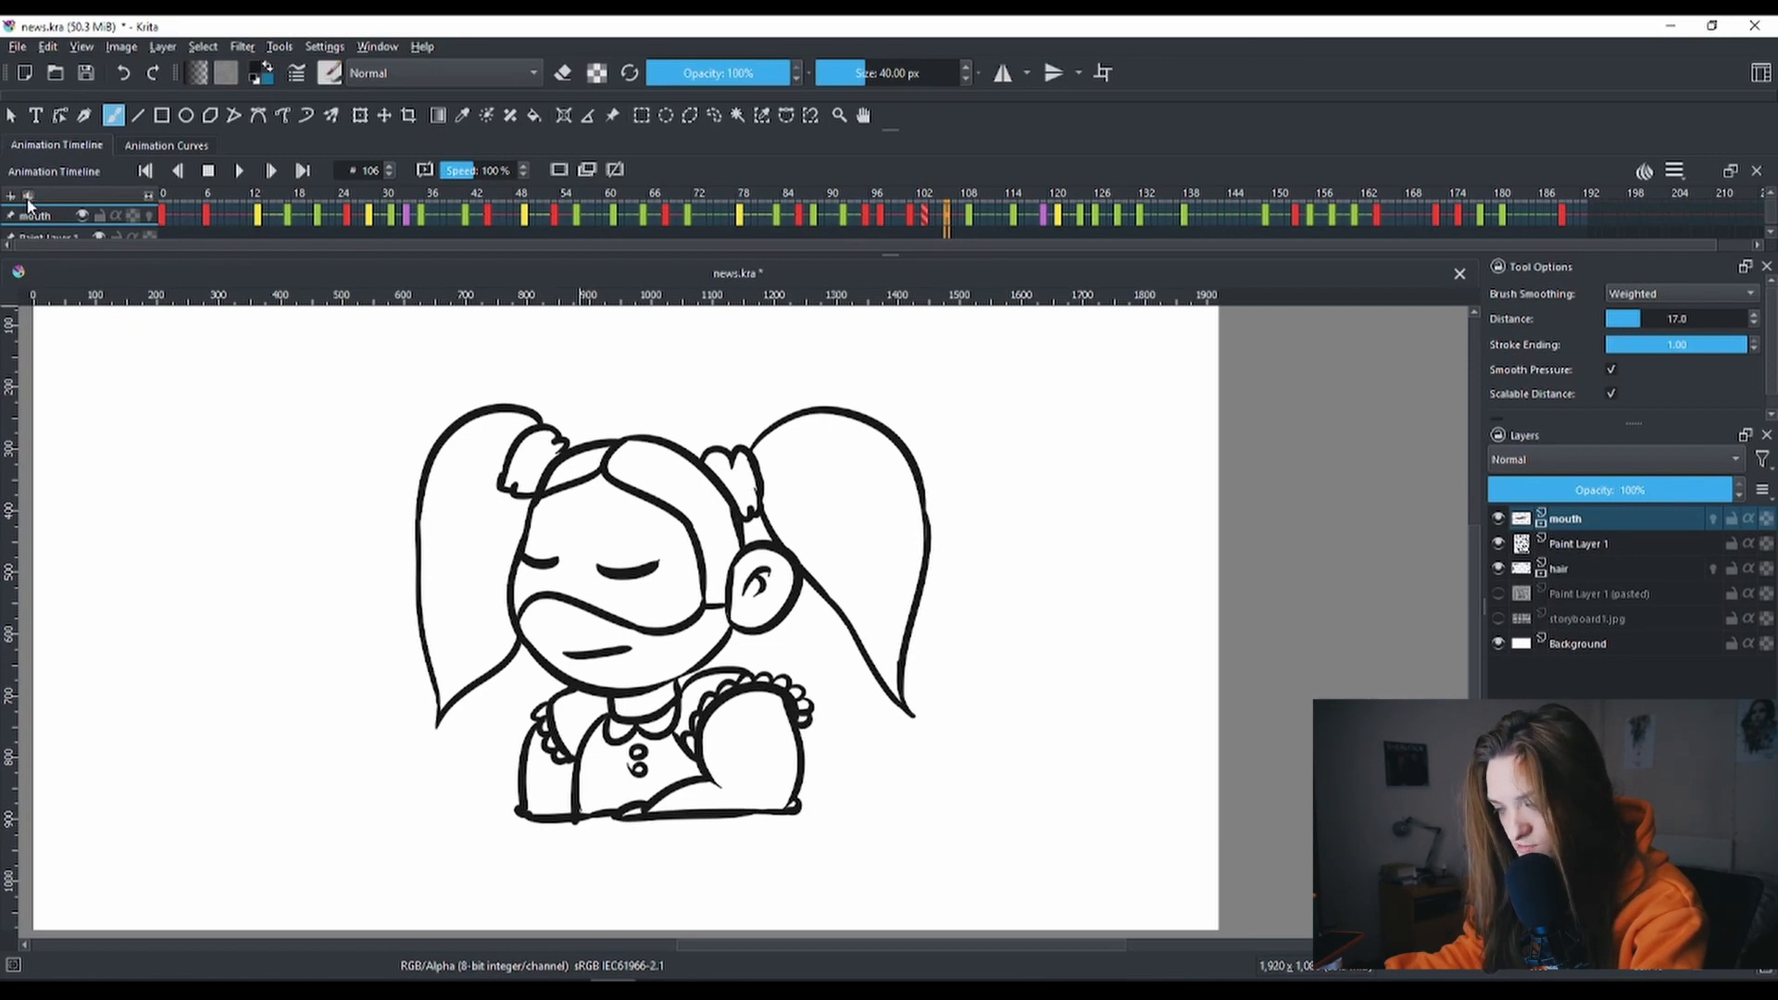
click(28, 195)
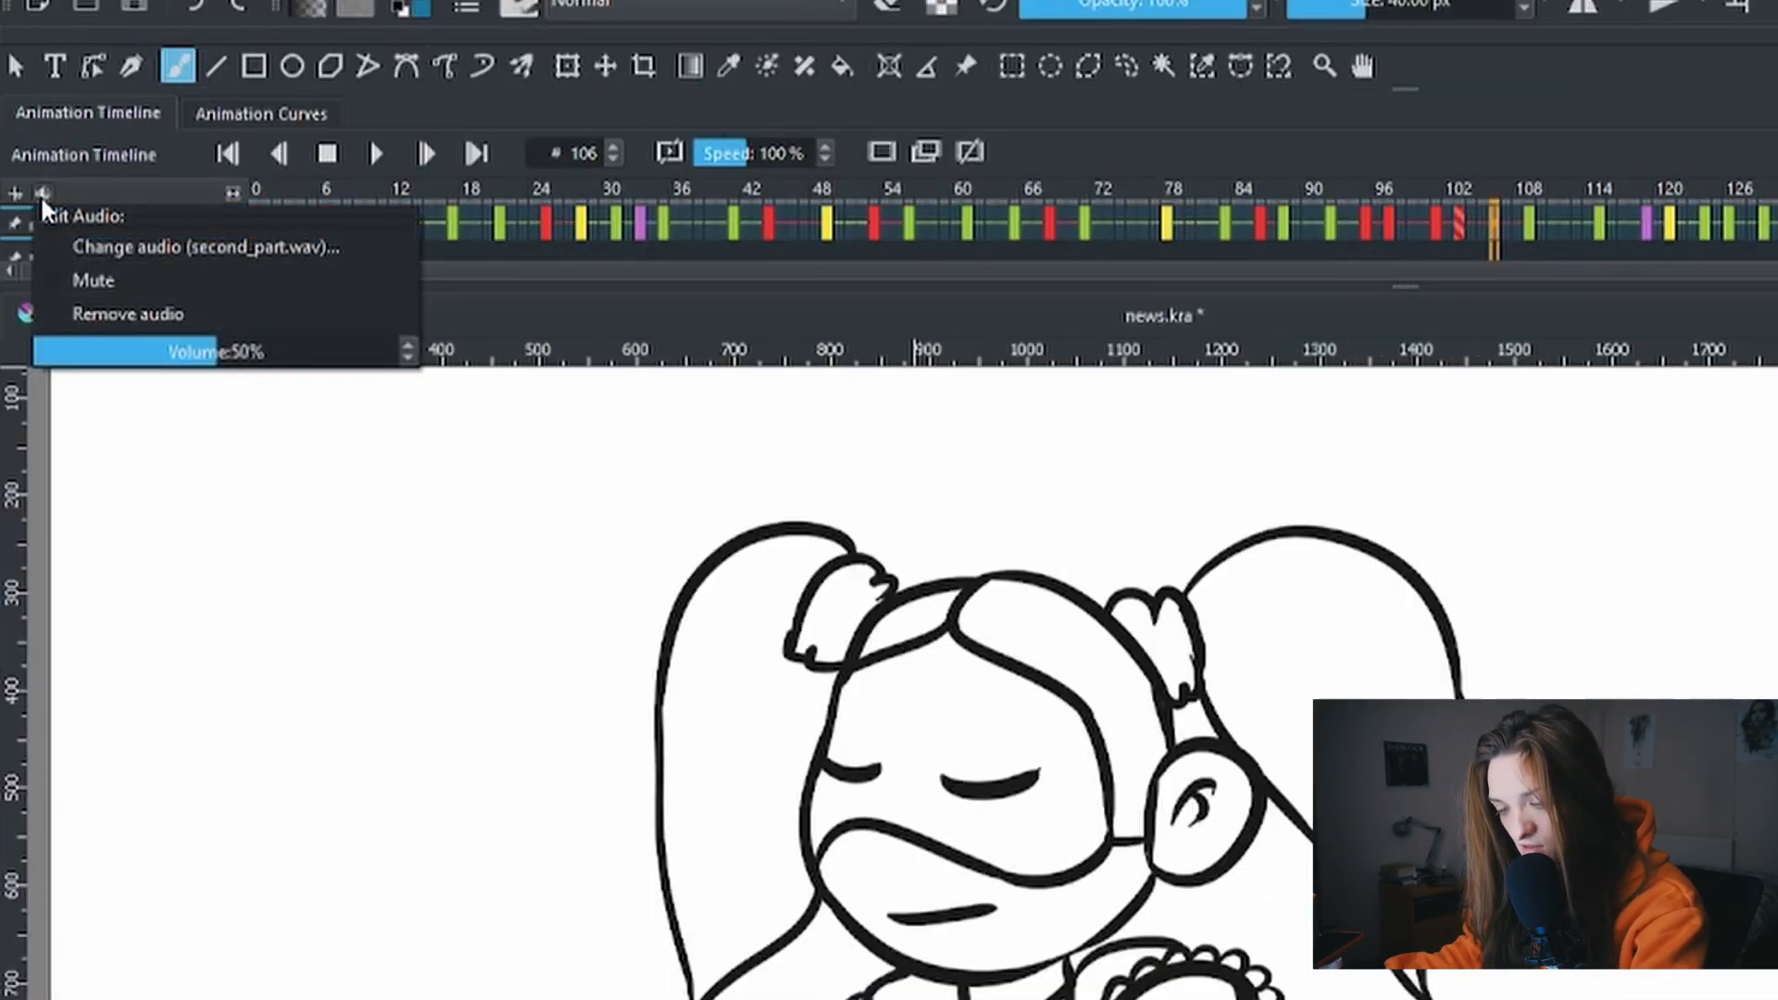
click(180, 244)
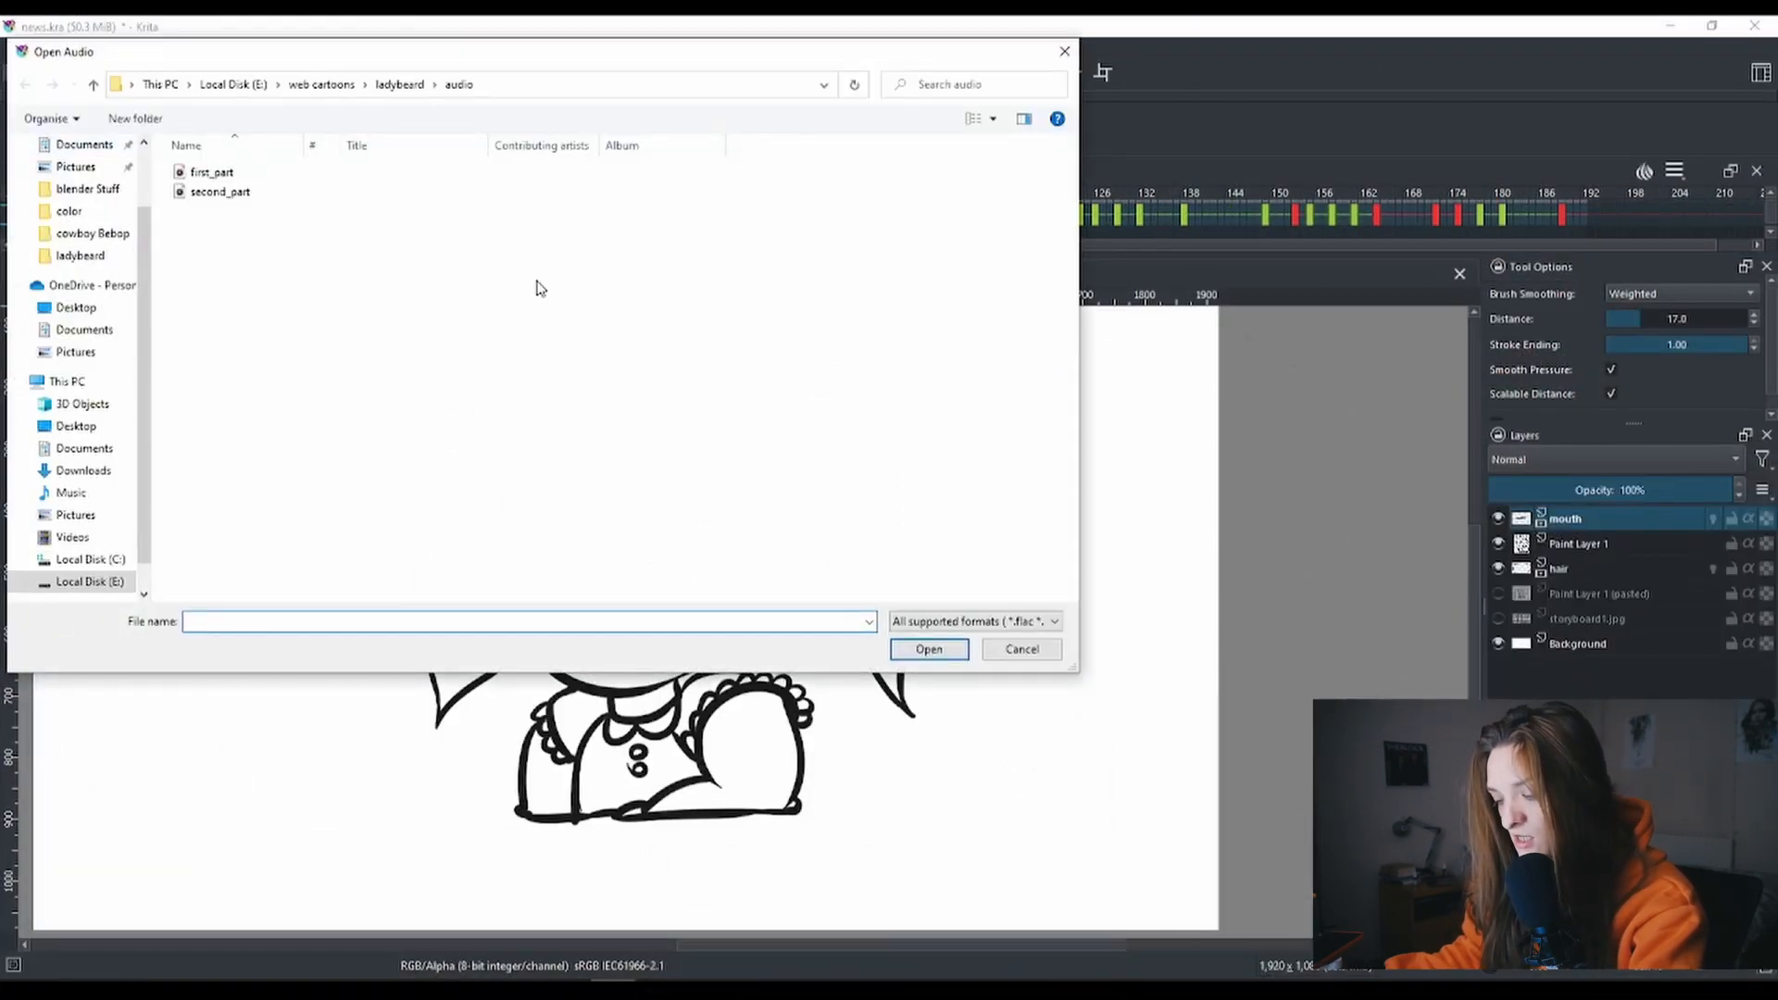
click(966, 618)
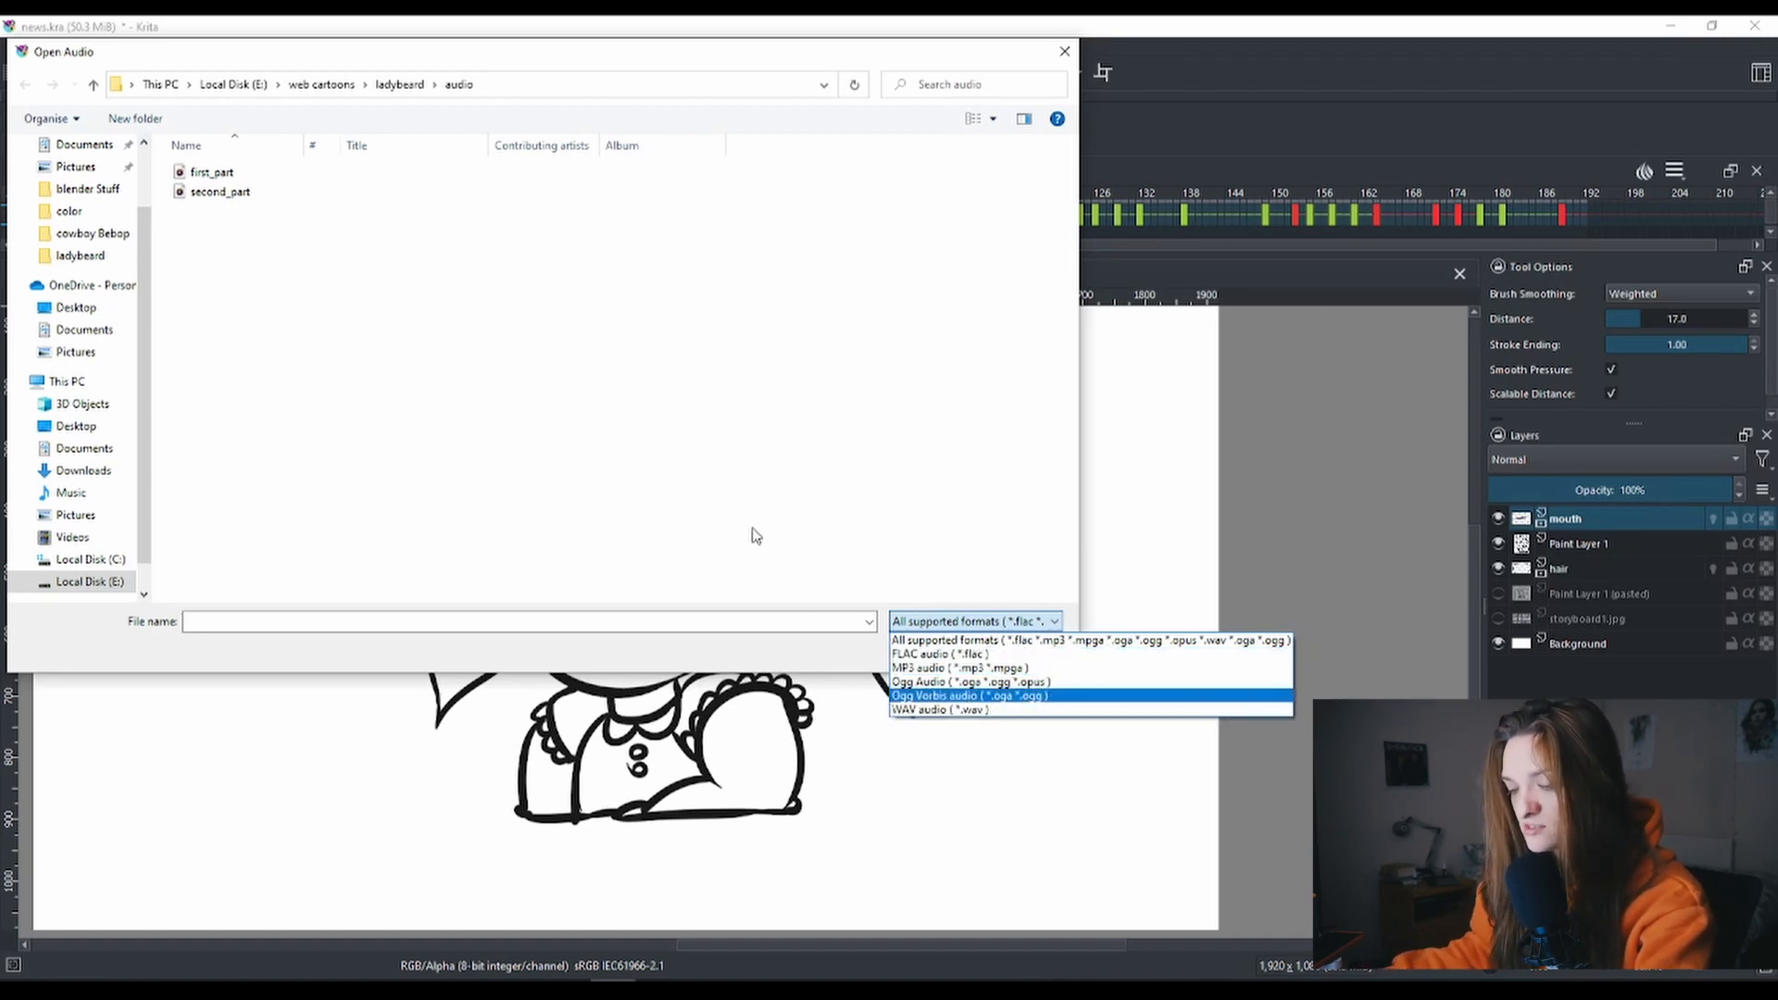
click(342, 259)
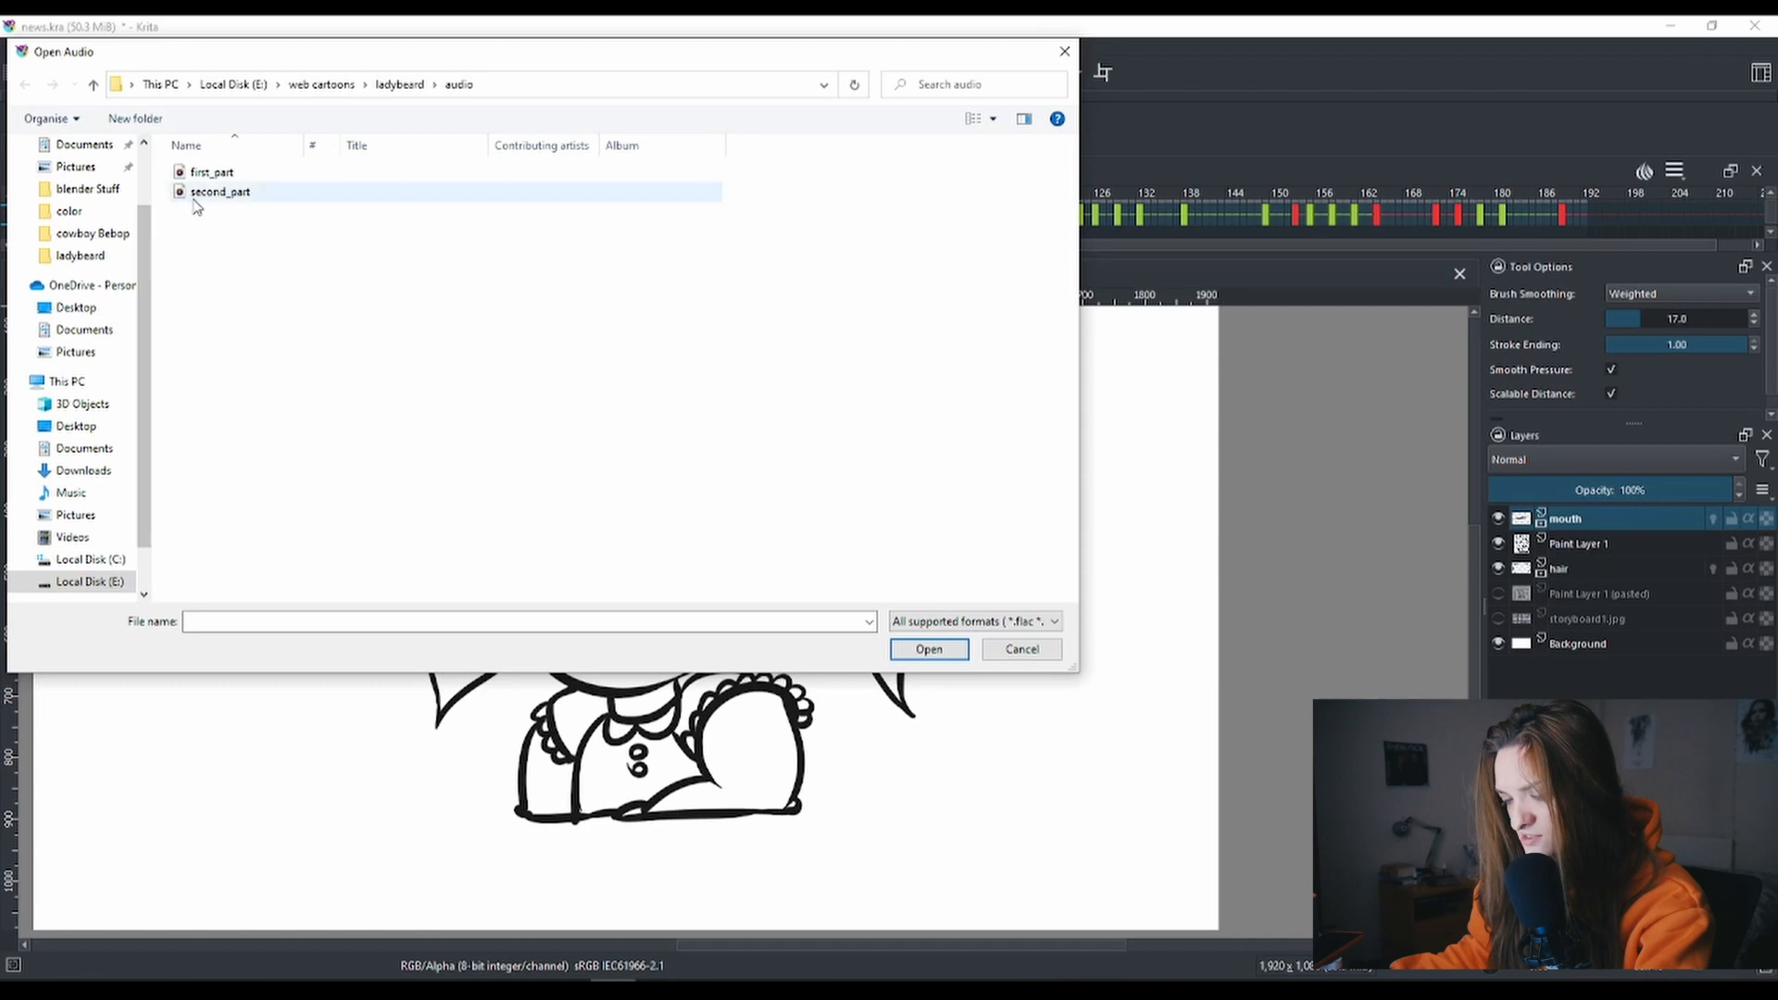
click(1011, 648)
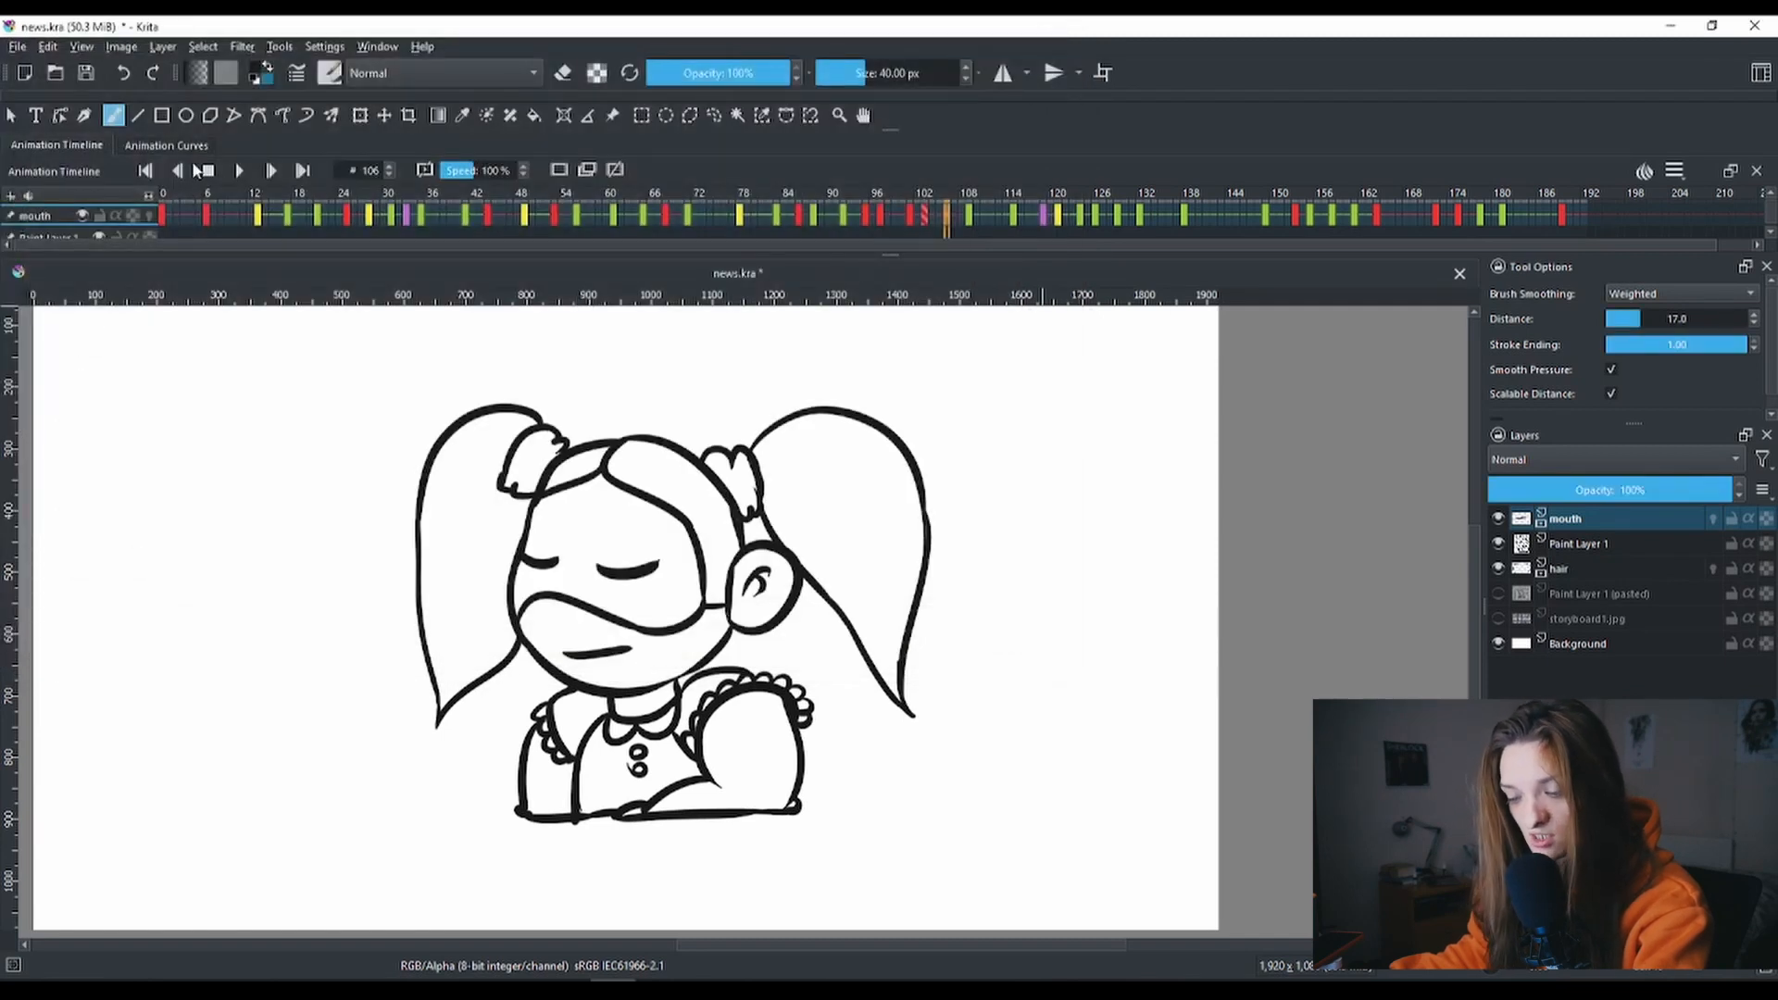
click(28, 197)
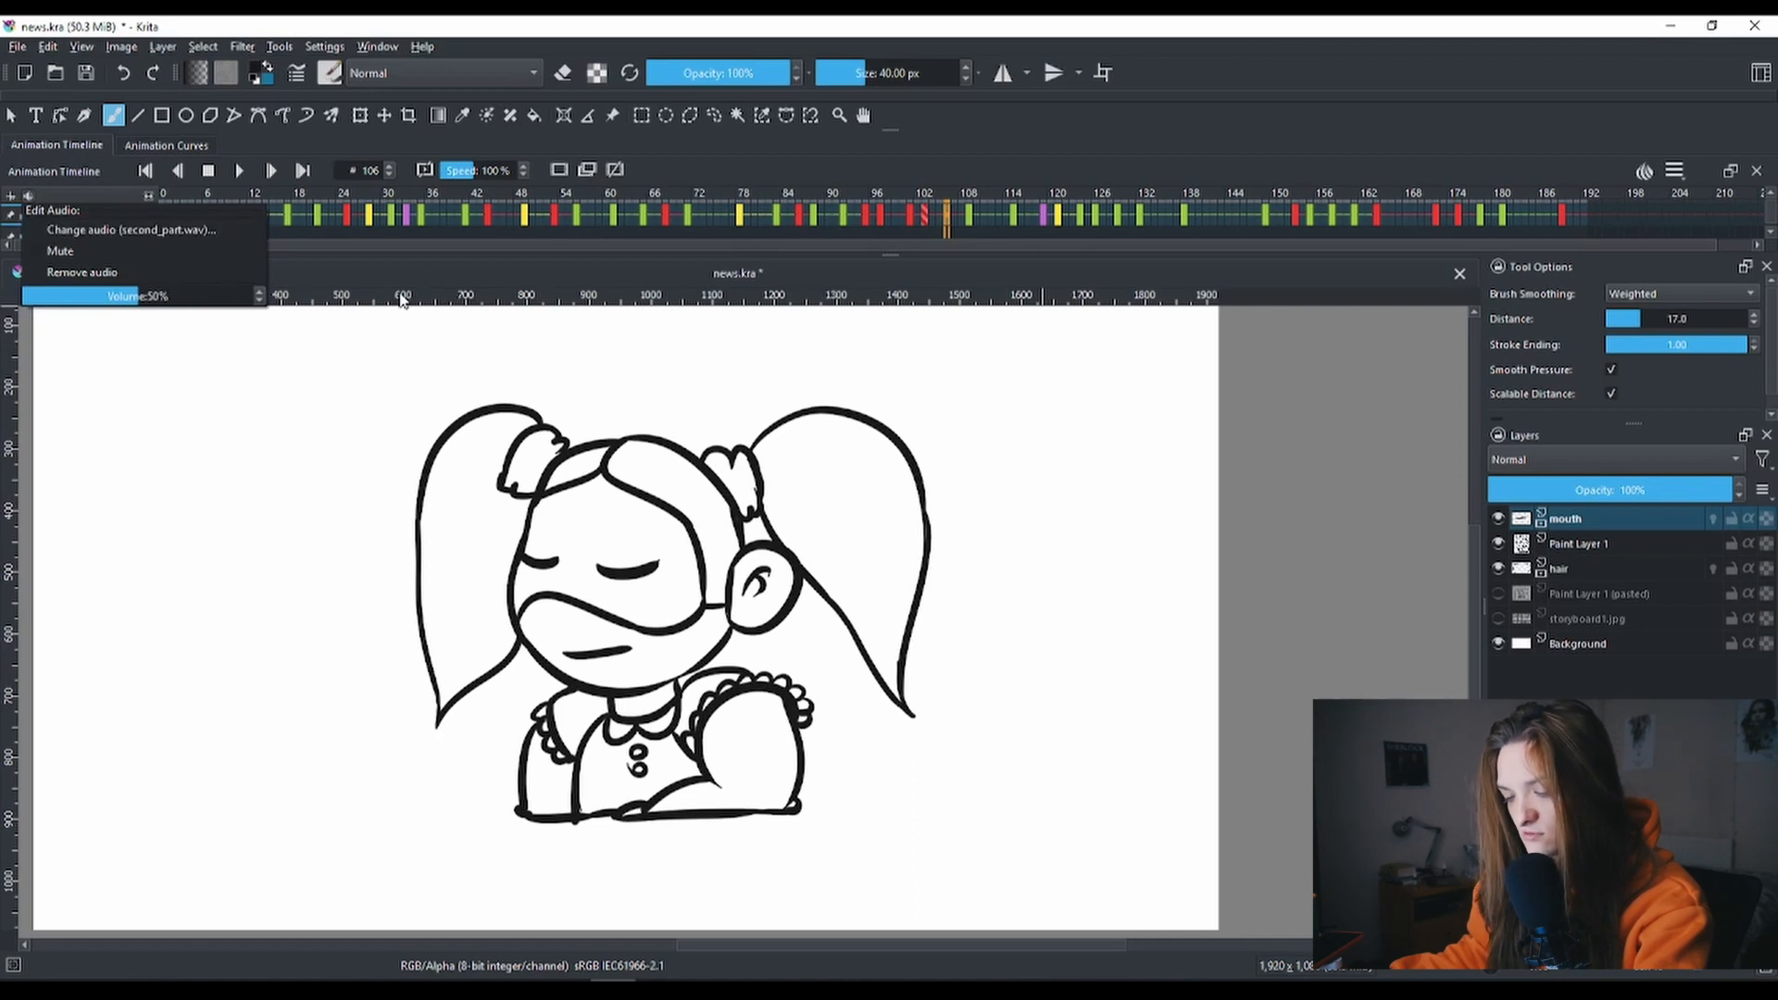
click(376, 271)
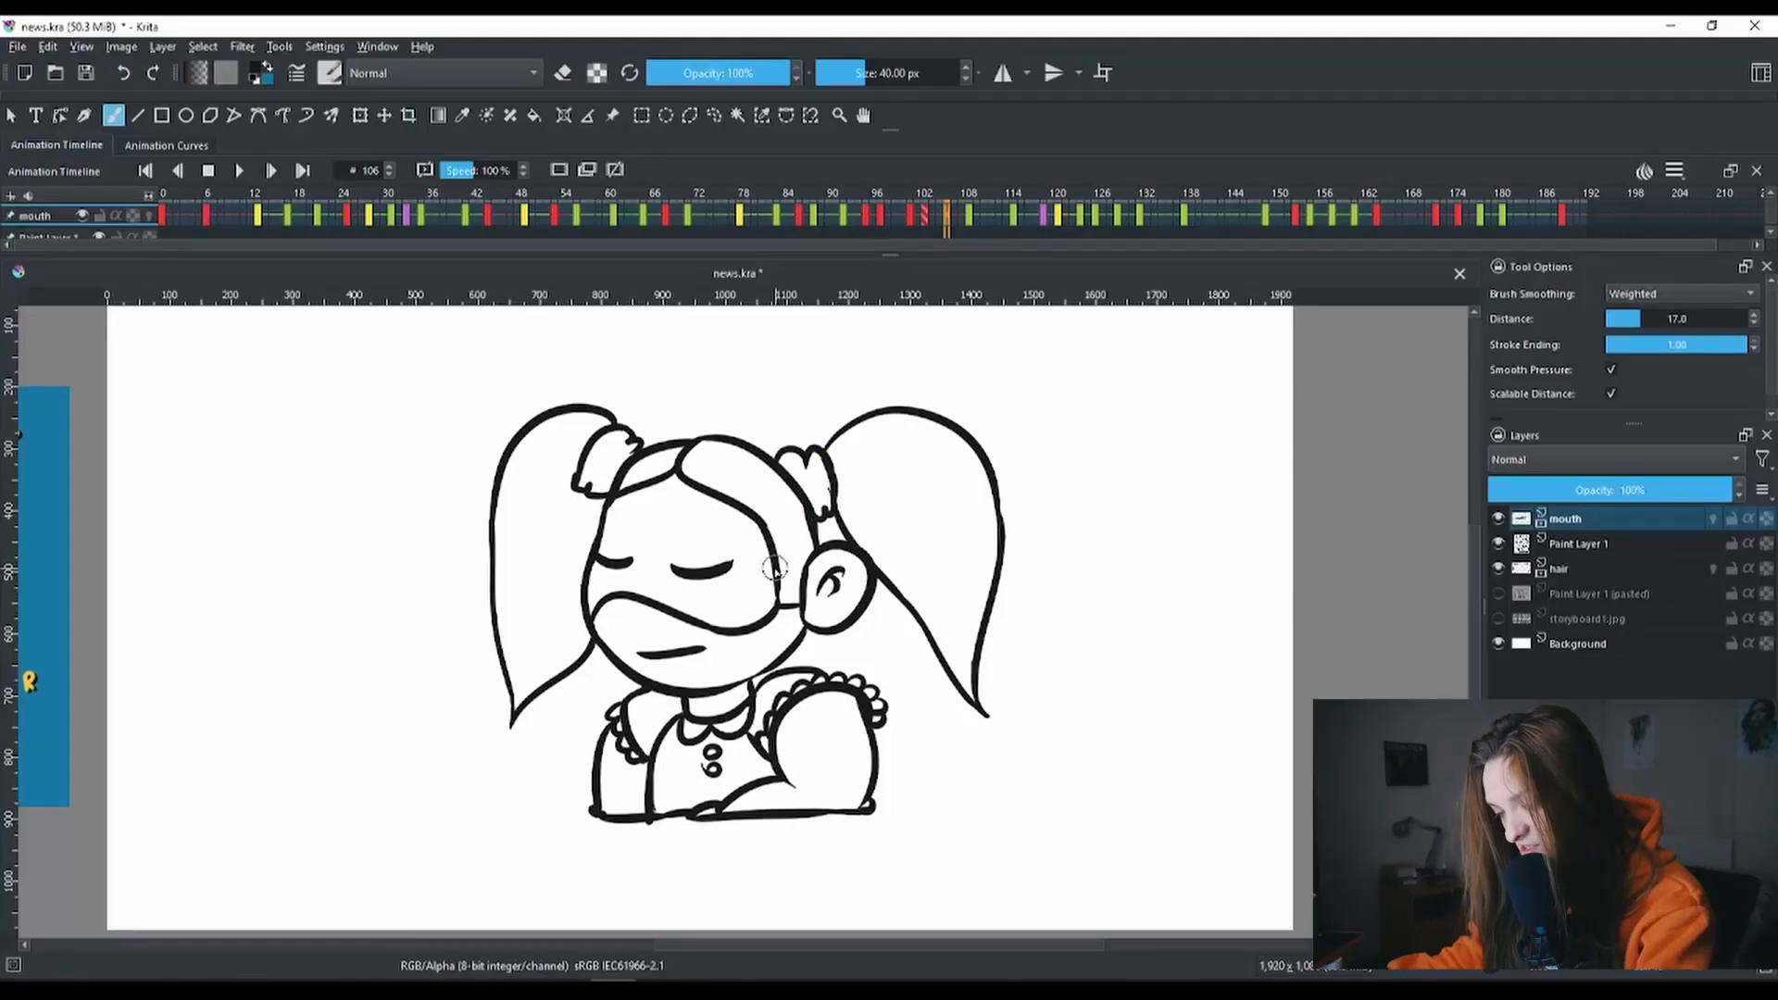
Step: Examine the lip-sync mouth-shape chart placed beside the canvas
scroll(774, 567, down, 1)
scroll(774, 567, down, 1)
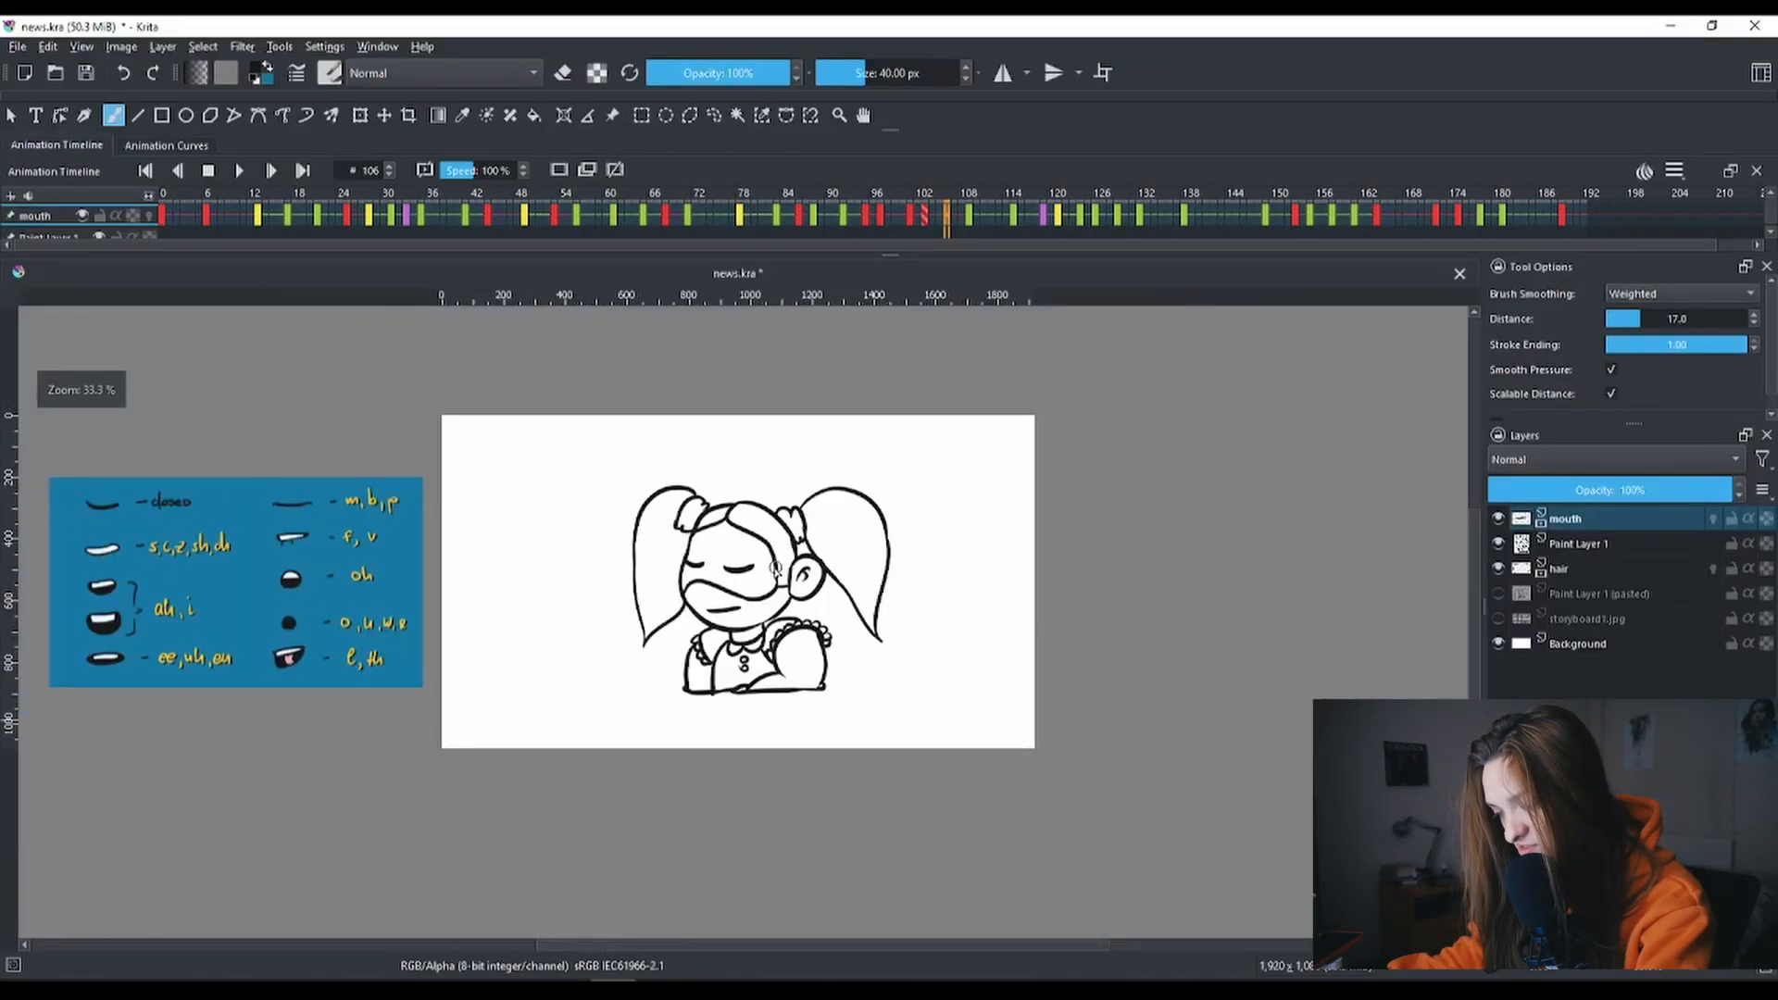
drag(774, 568, 812, 573)
drag(348, 591, 397, 587)
scroll(246, 534, up, 1)
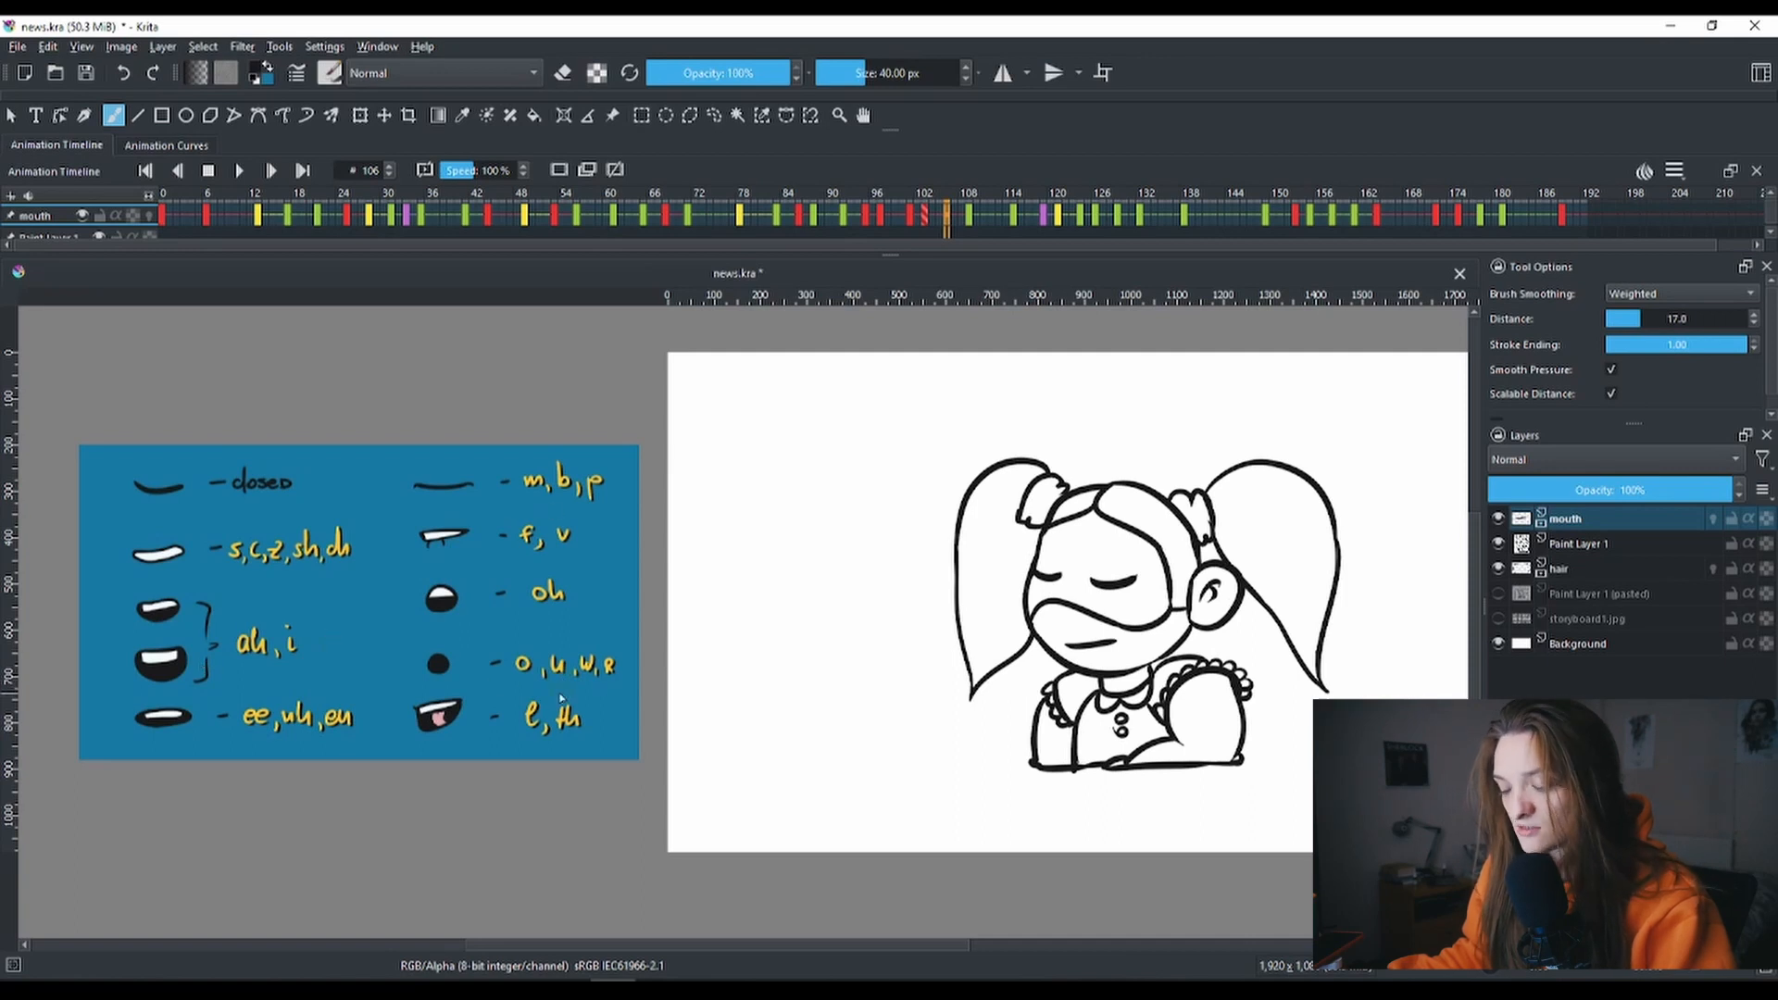
scroll(560, 698, up, 1)
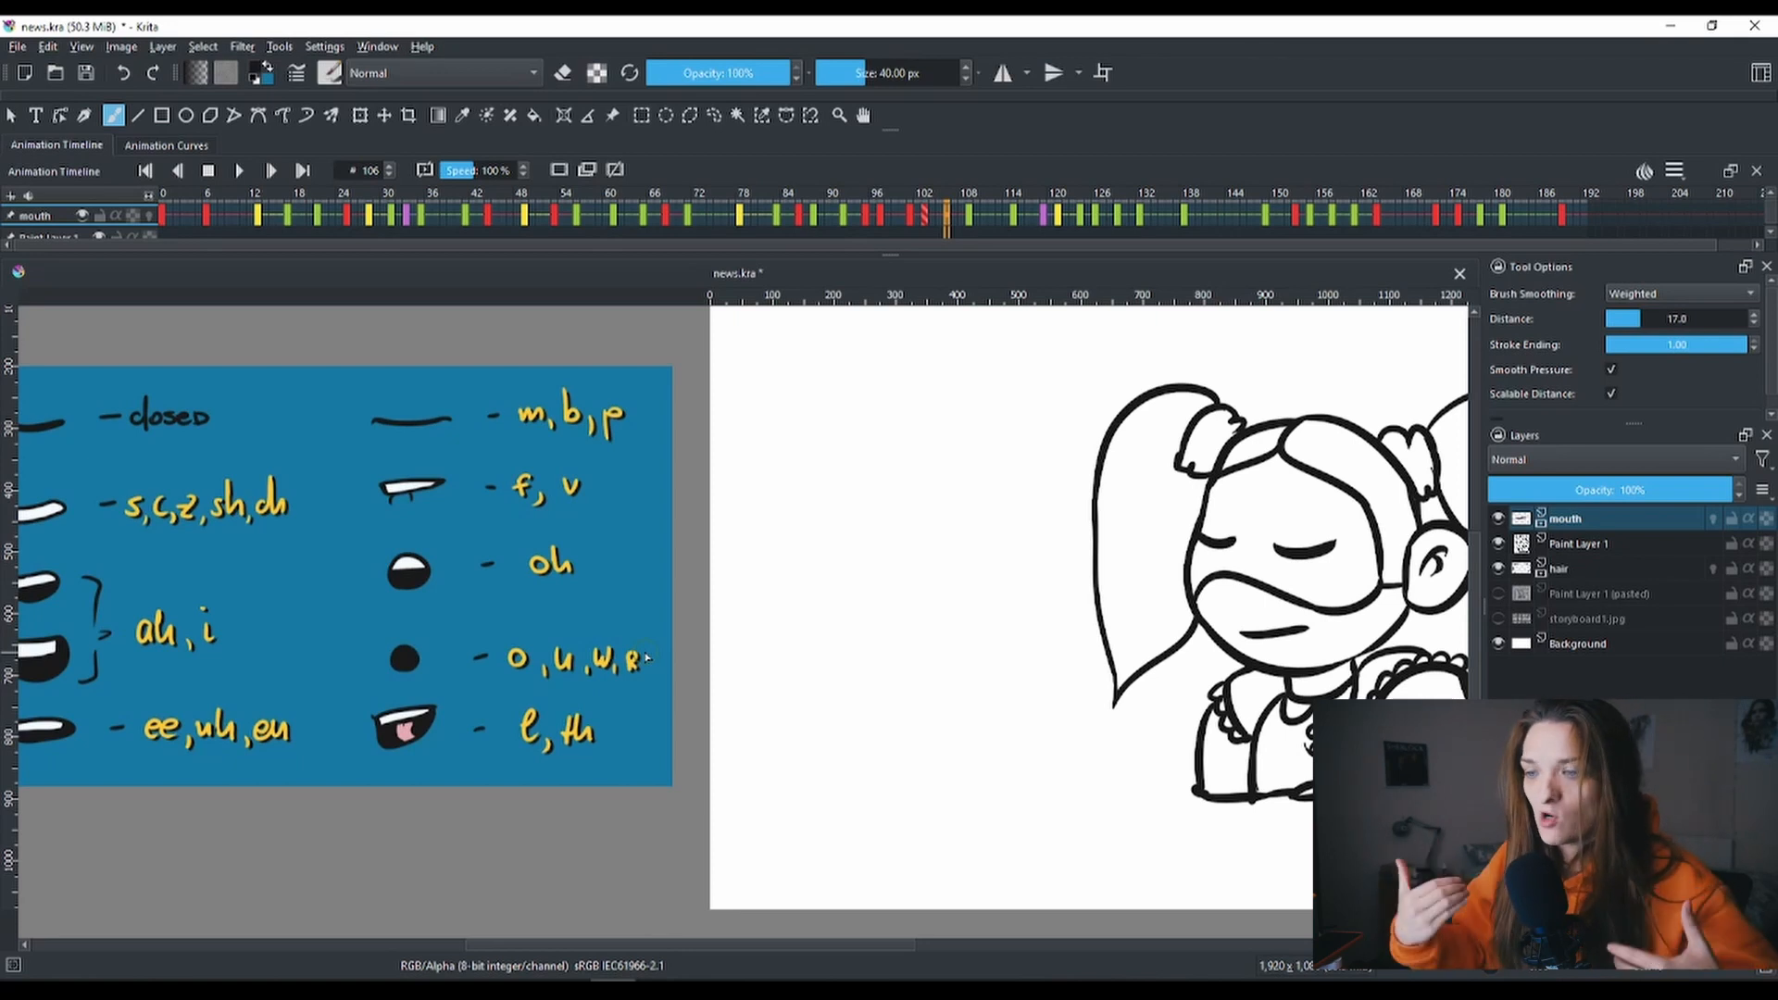
drag(620, 610, 806, 613)
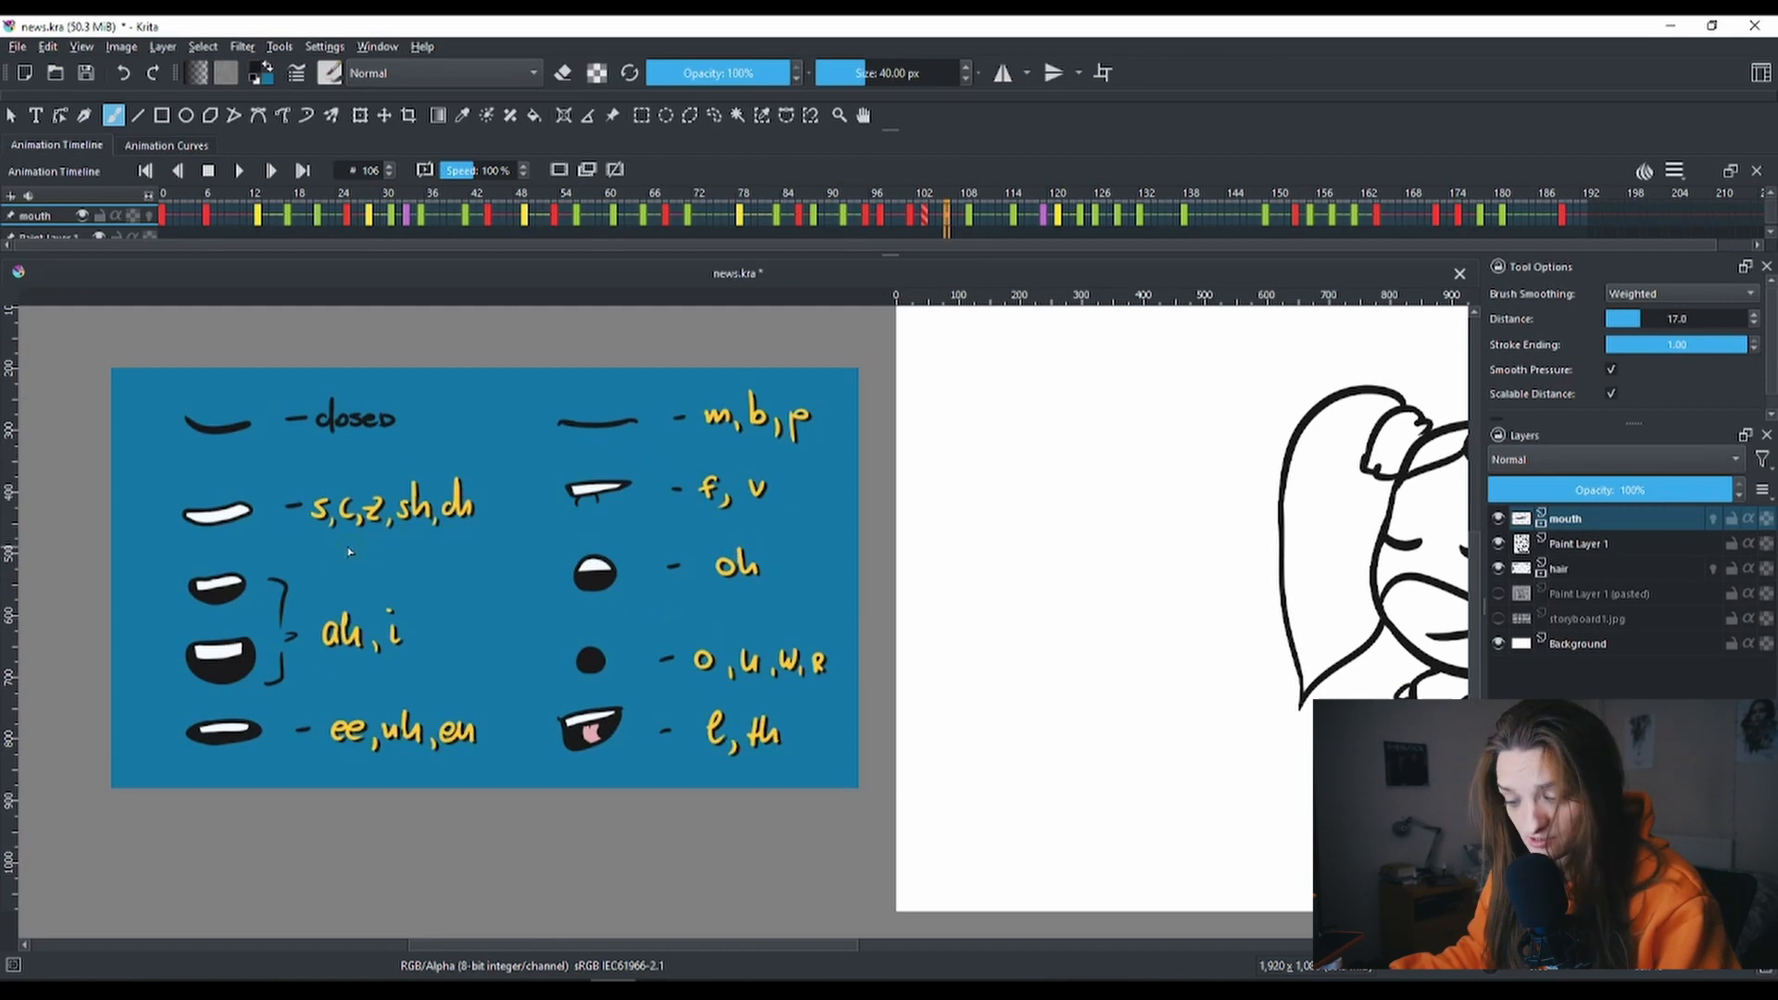
Step: Activate the Reference Images tool and check the list of available dockers for Tool Options
click(612, 116)
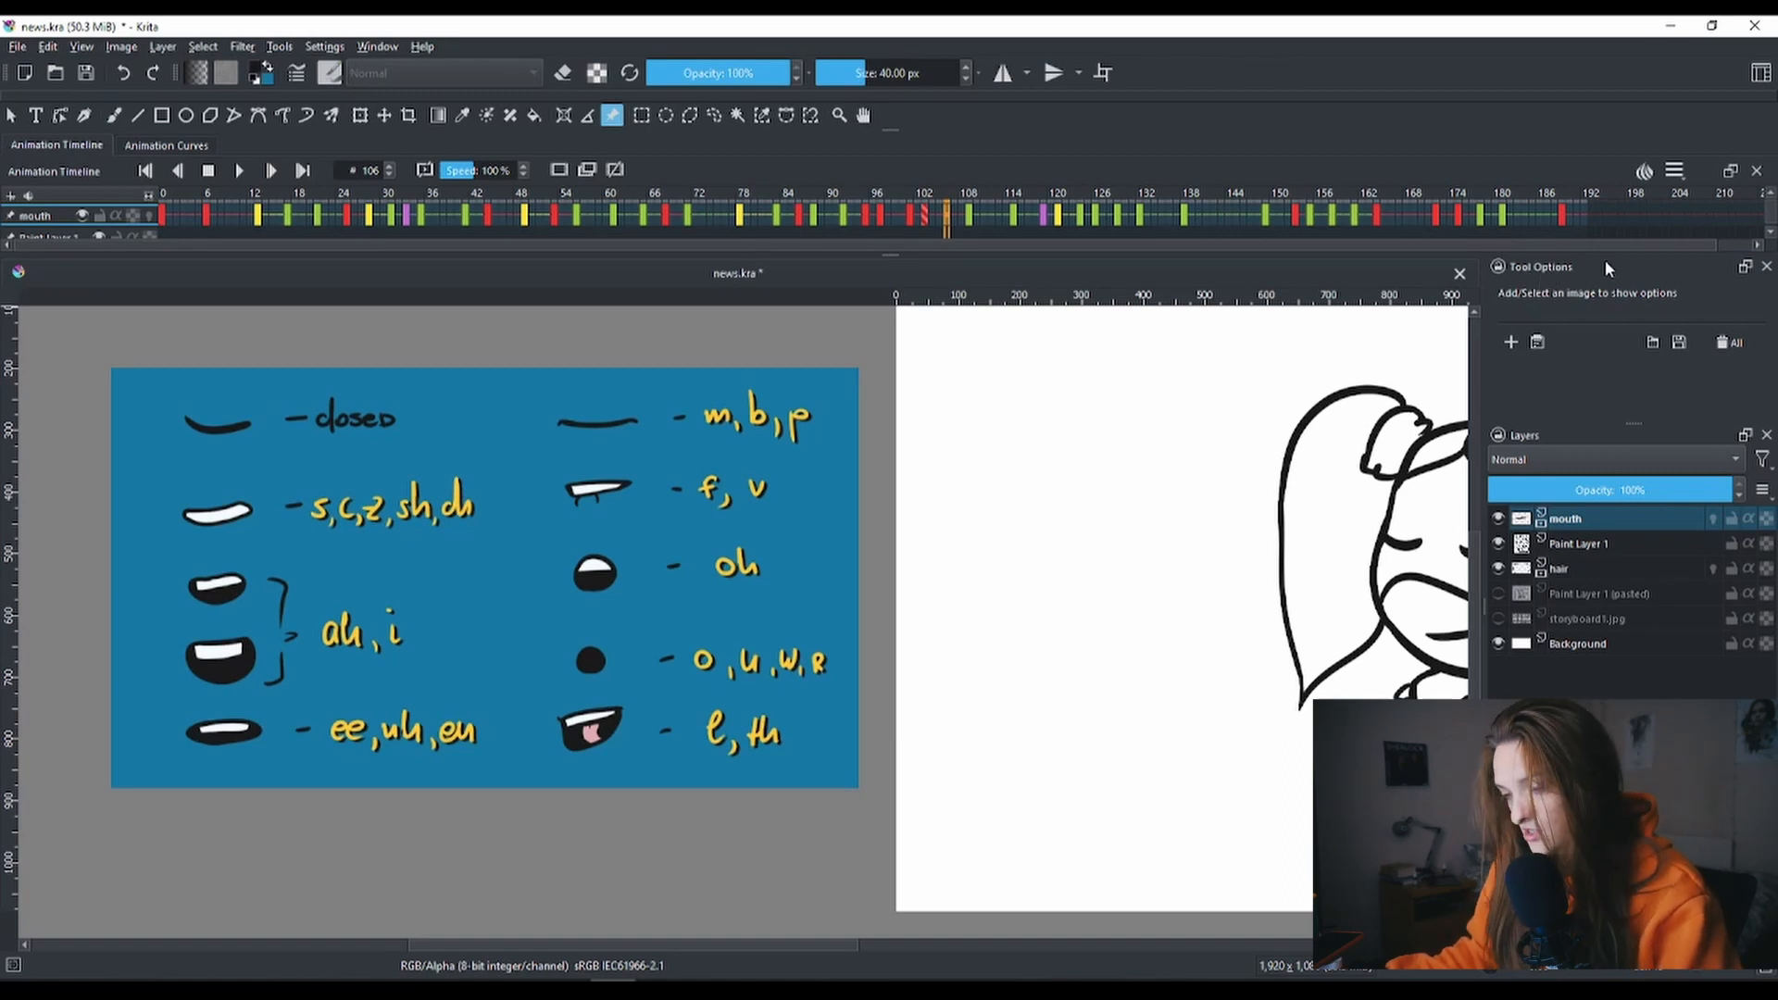
click(324, 46)
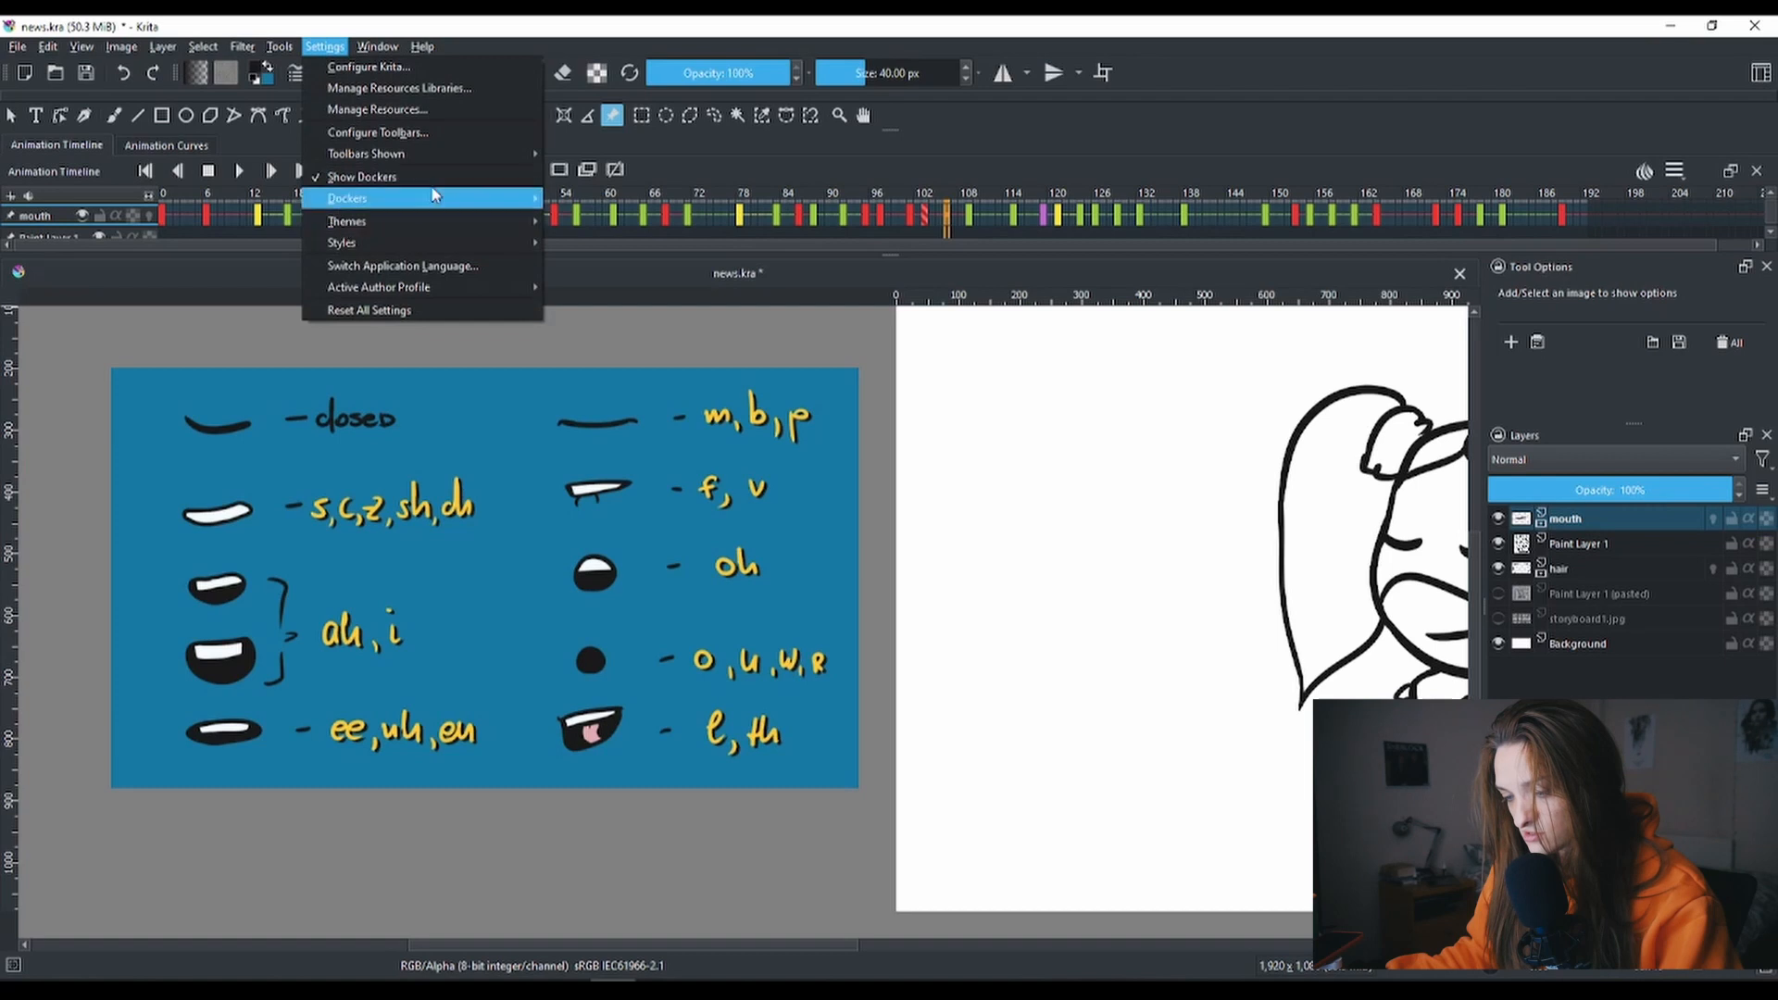
mouse_move(435, 198)
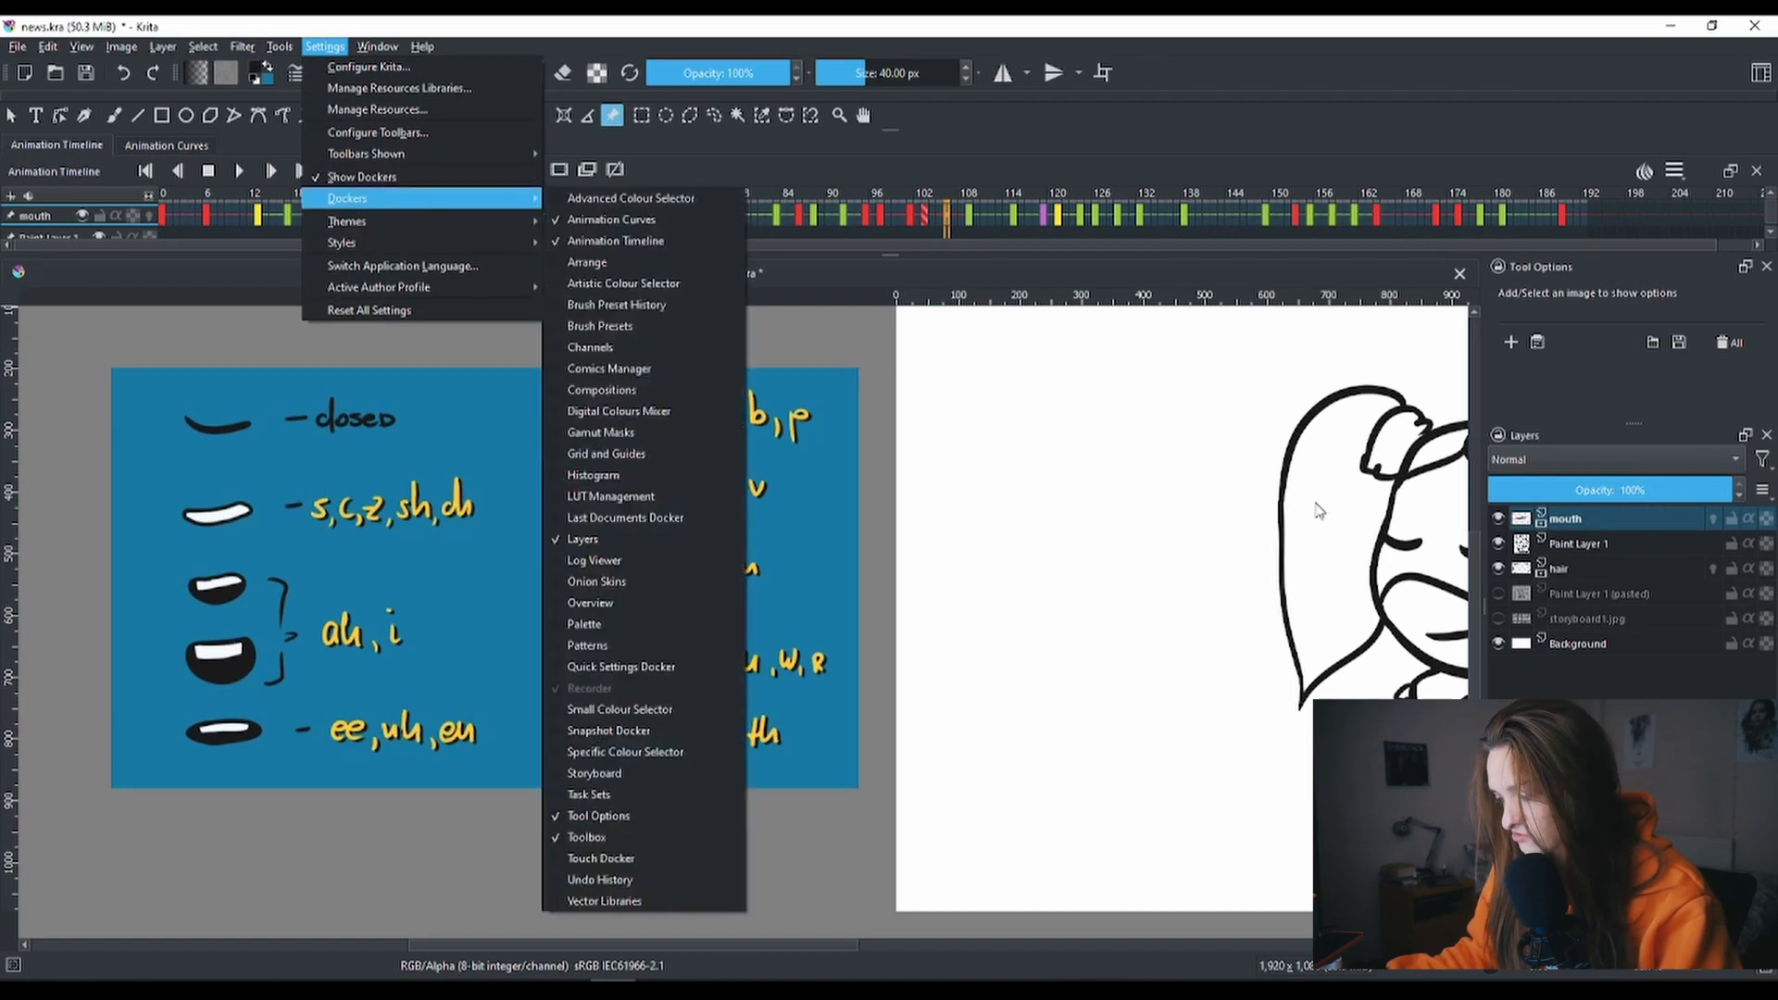
click(1543, 287)
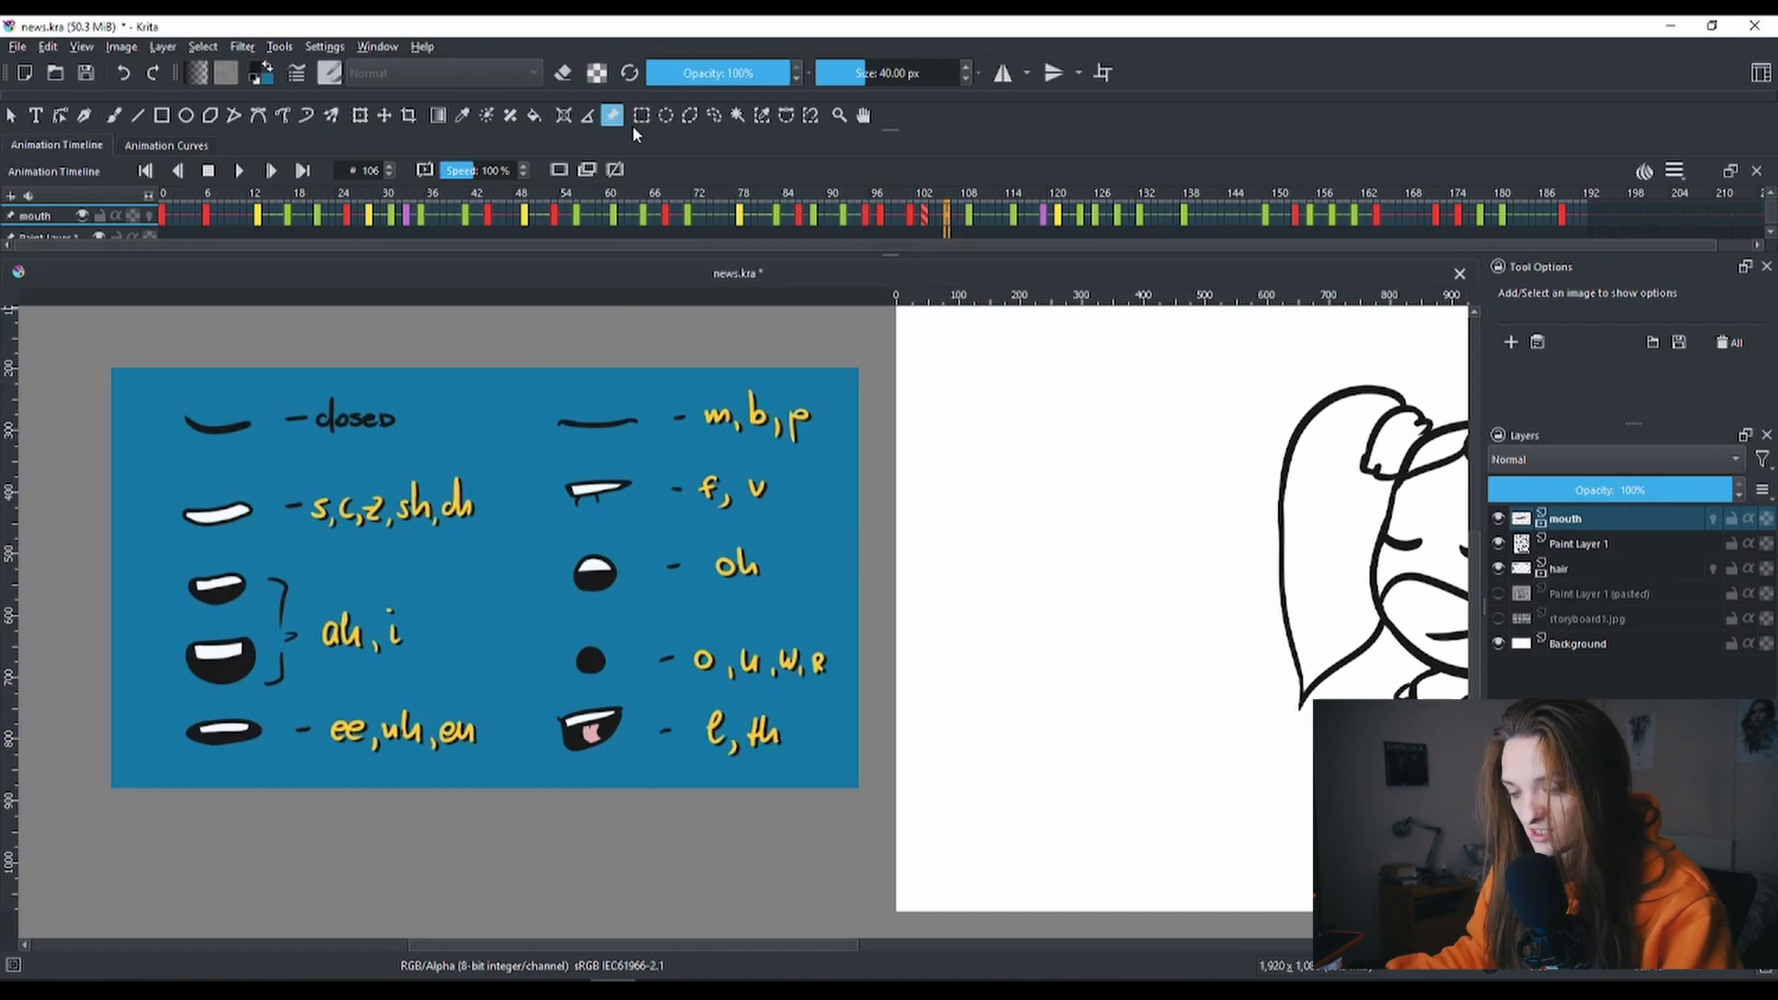
Step: Add the lypsync image from the ladybeard folder as a new reference image
click(1515, 341)
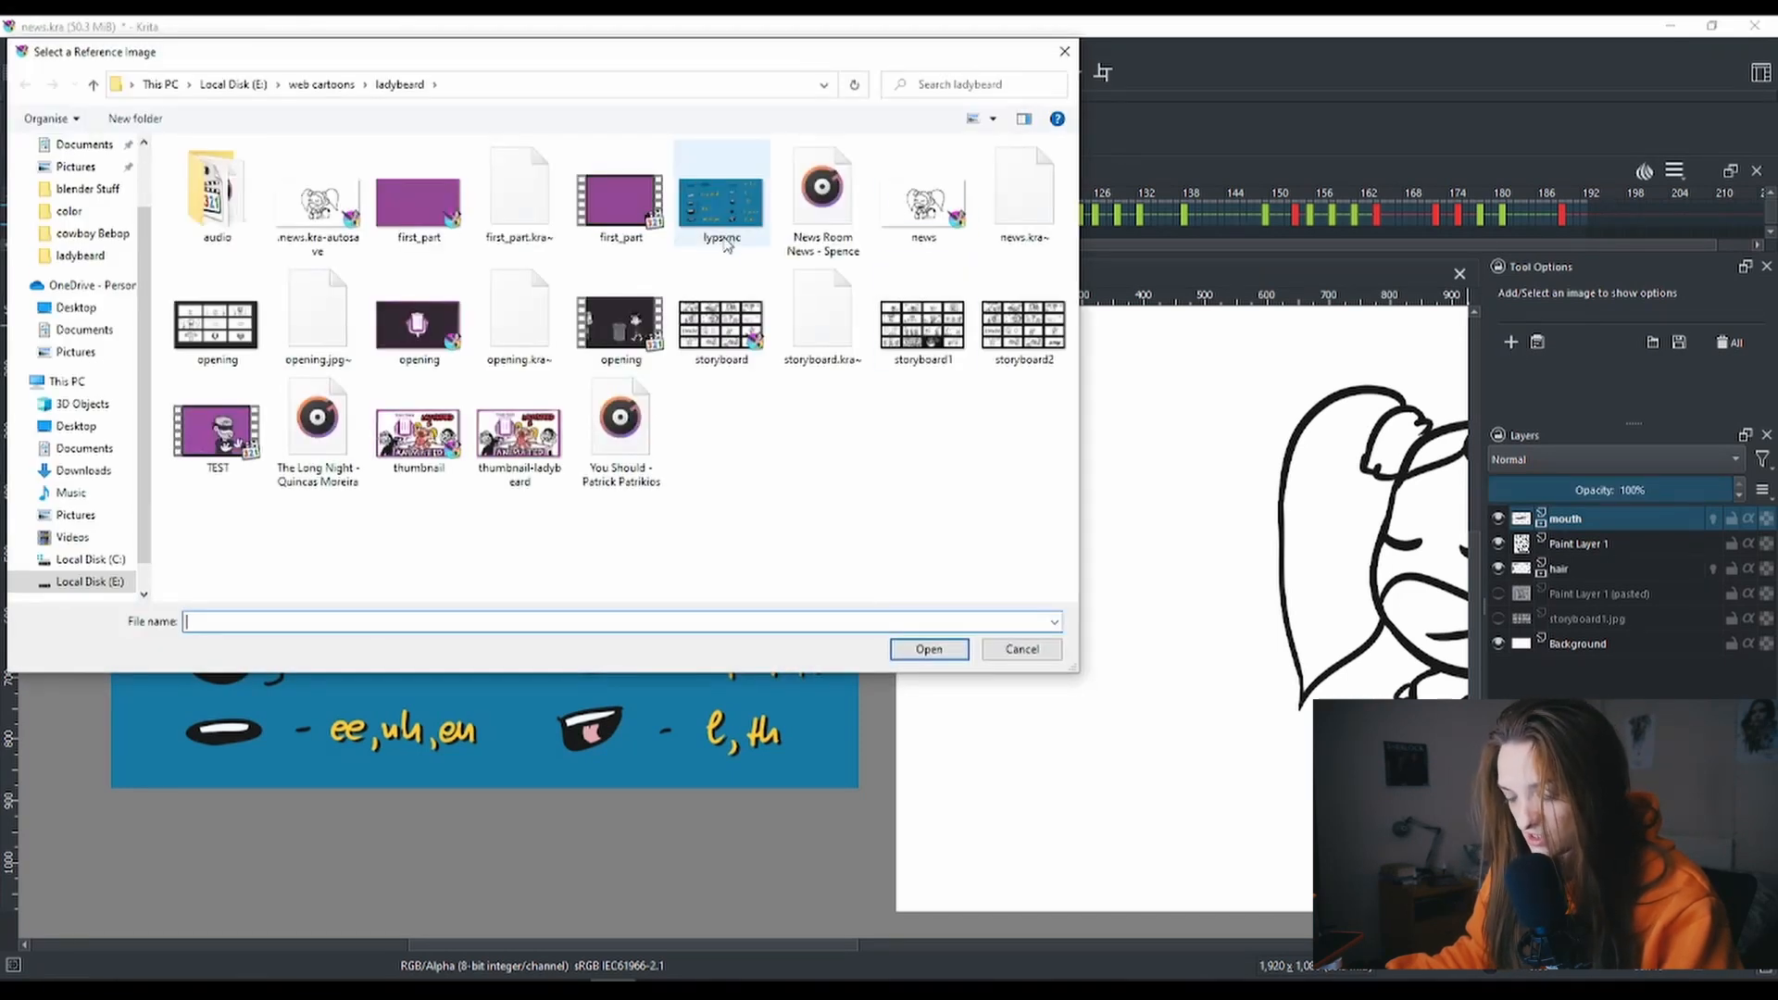
click(725, 243)
click(947, 651)
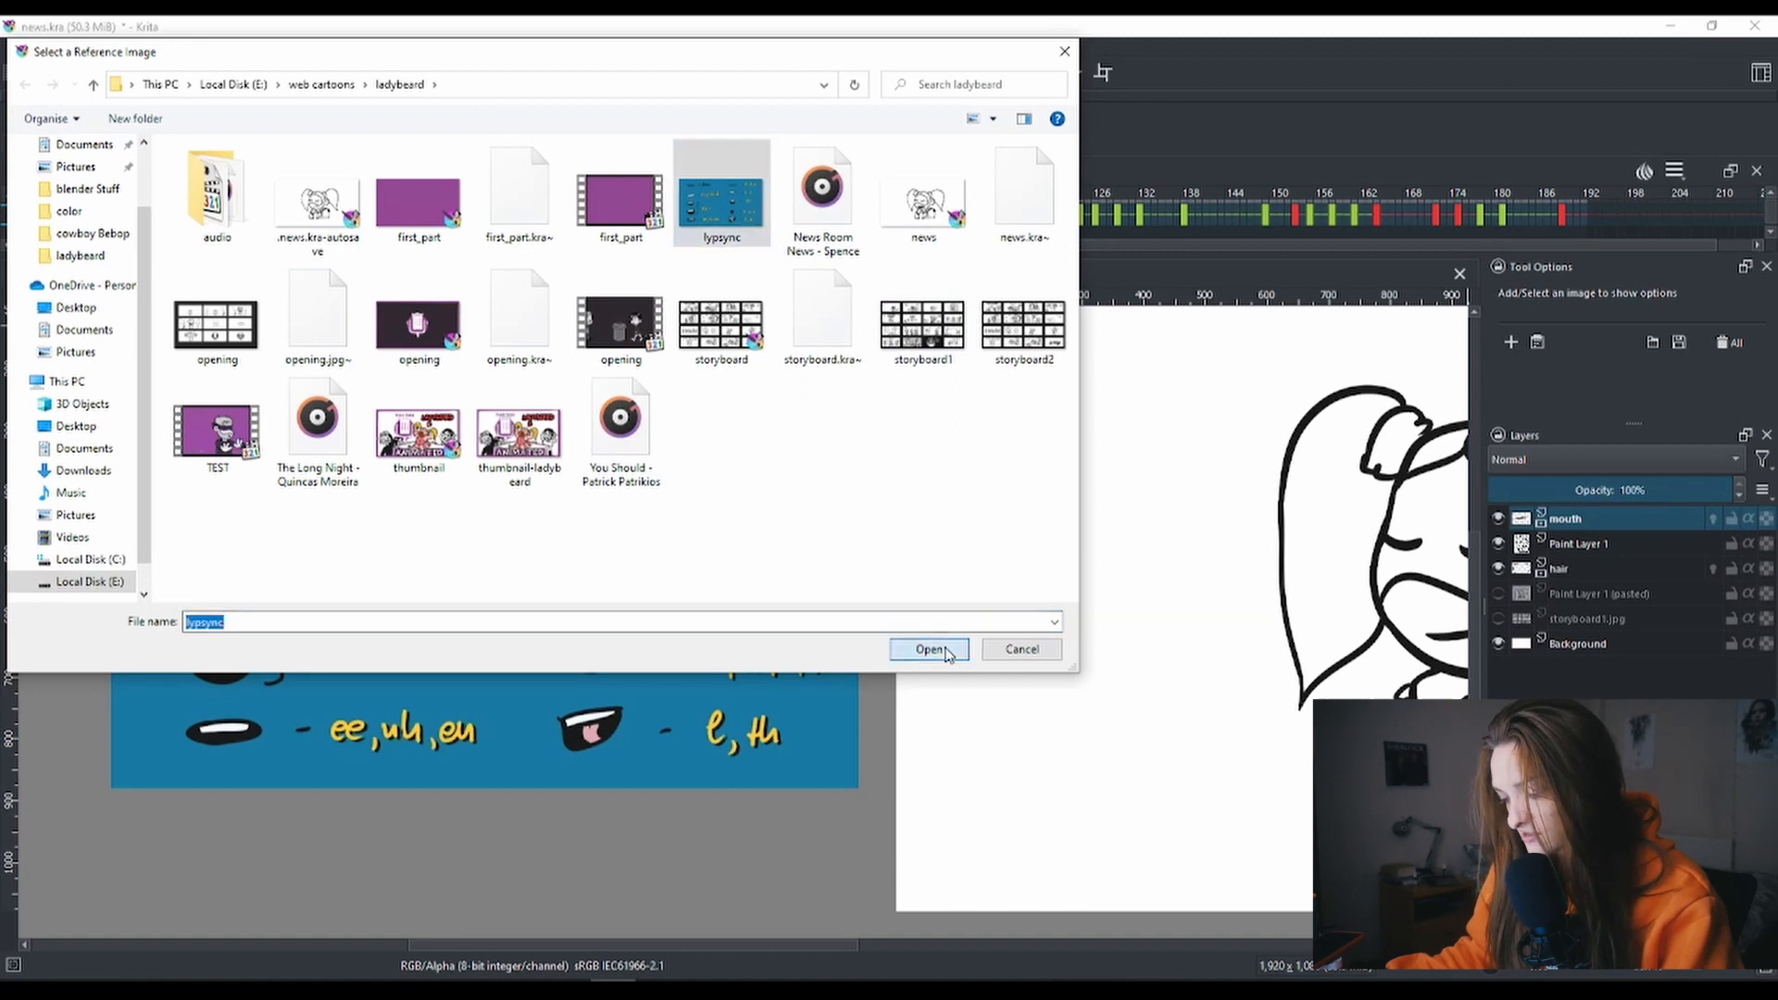
Step: Move the newly added duplicate chart off the canvas, above the existing chart, and delete it
scroll(1116, 549, down, 4)
drag(1259, 548, 900, 495)
drag(957, 627, 593, 417)
scroll(820, 487, up, 1)
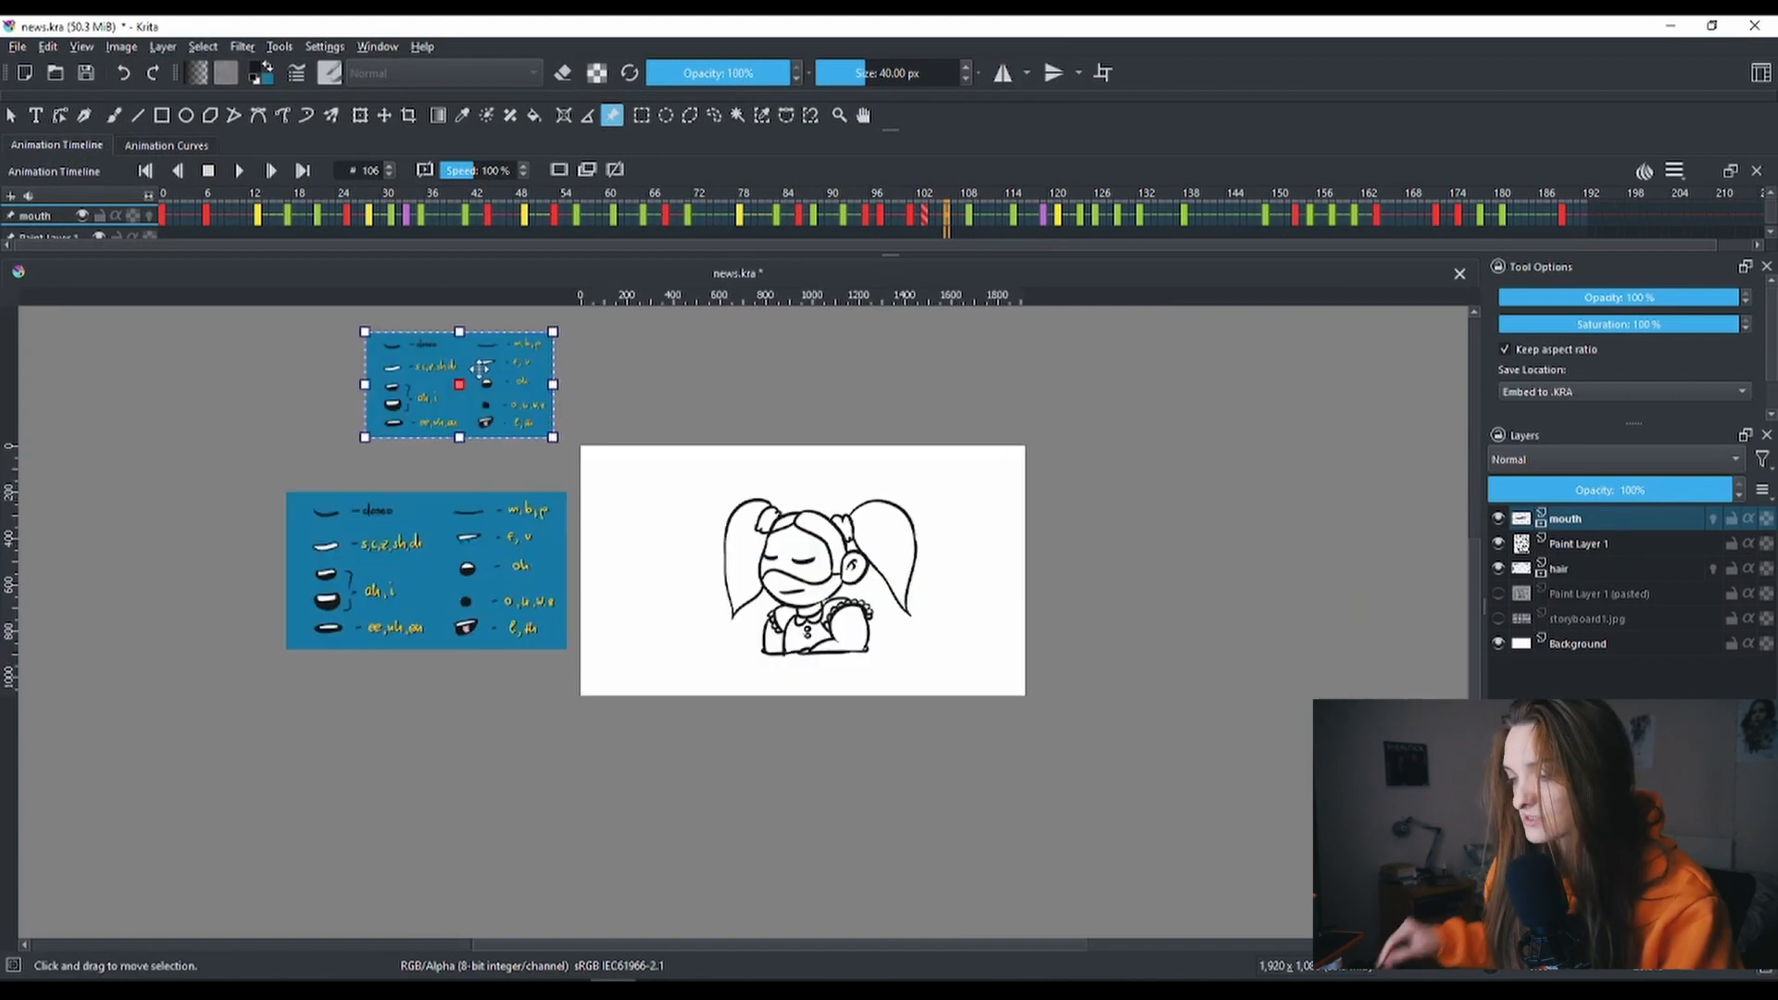
key(Delete)
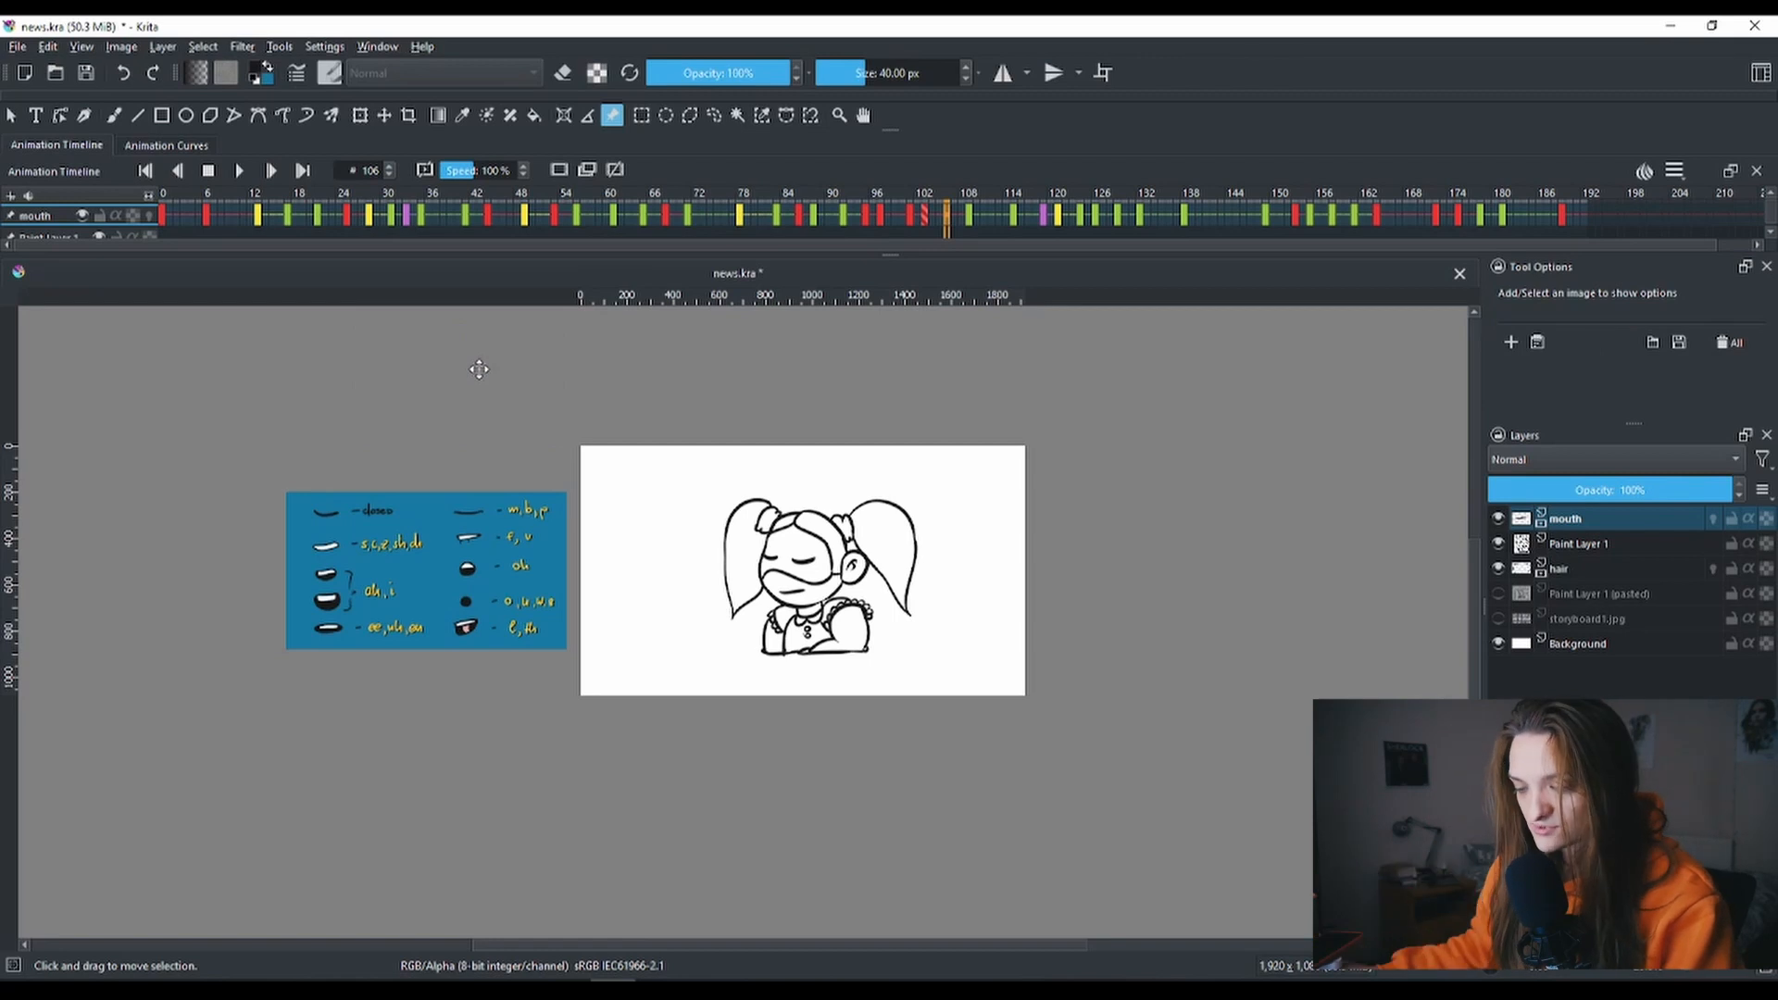
Step: Select the remaining lip-sync chart and reposition it so that it overlaps the canvas's left edge
click(446, 581)
scroll(447, 581, up, 2)
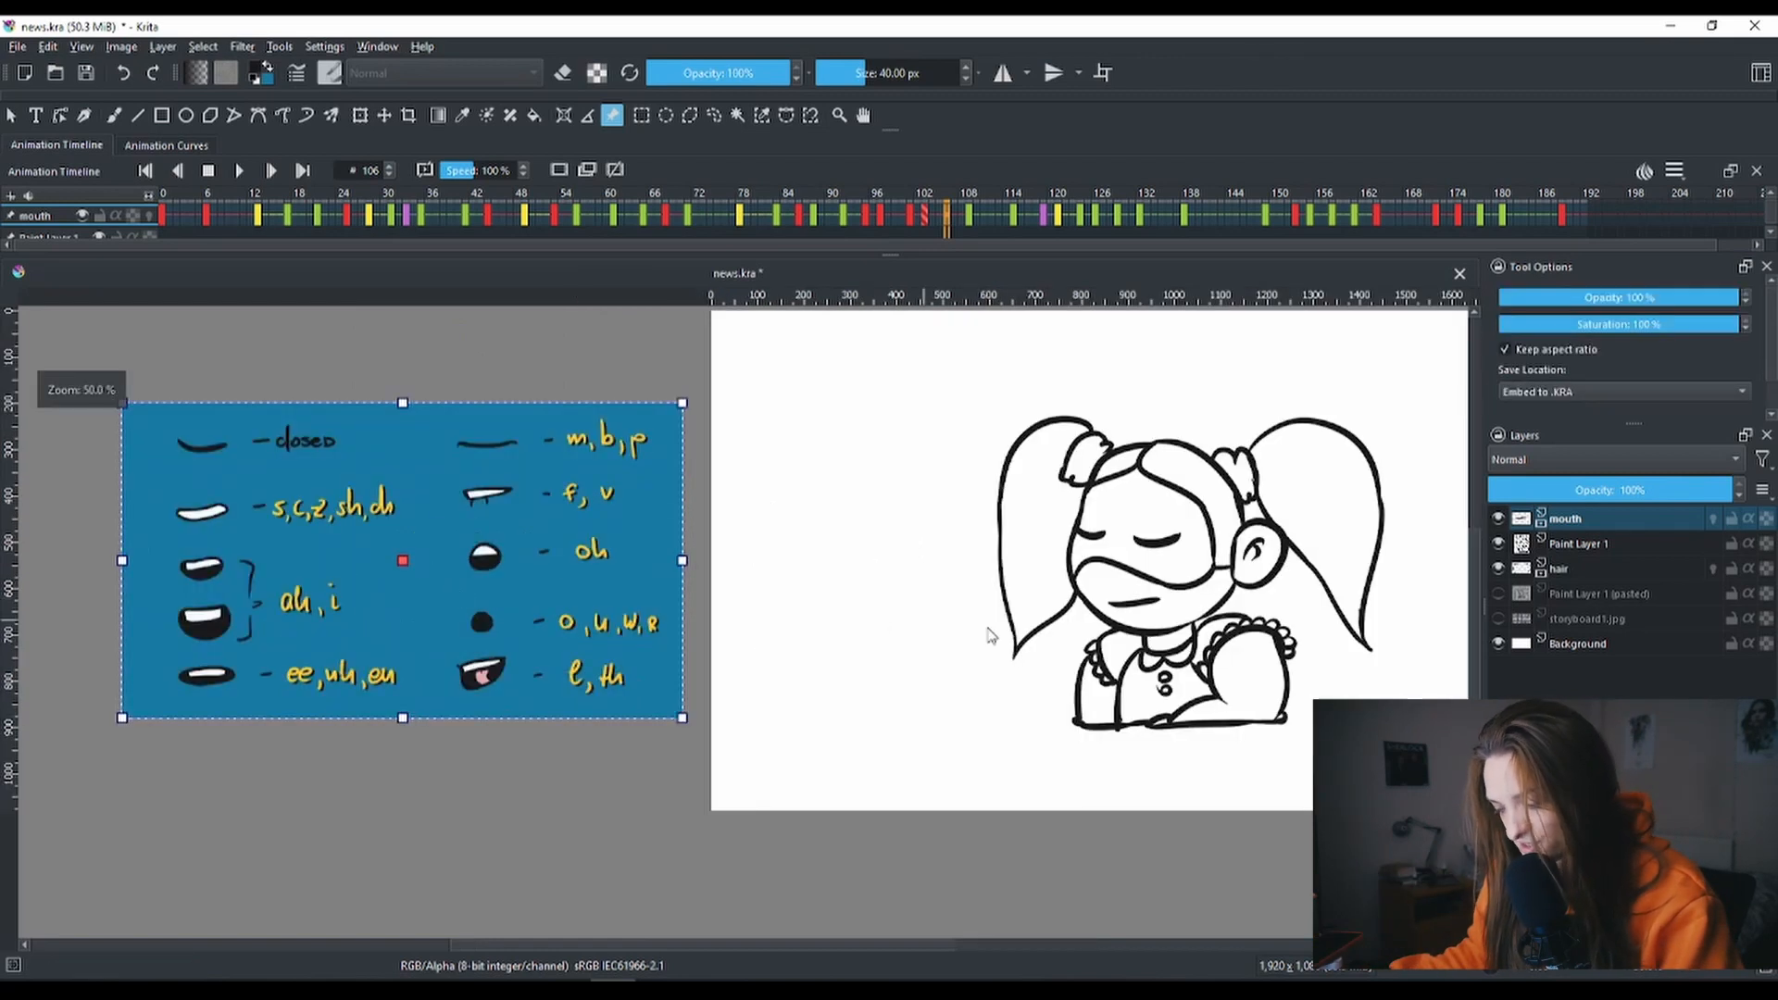
drag(991, 636, 953, 668)
drag(557, 609, 738, 526)
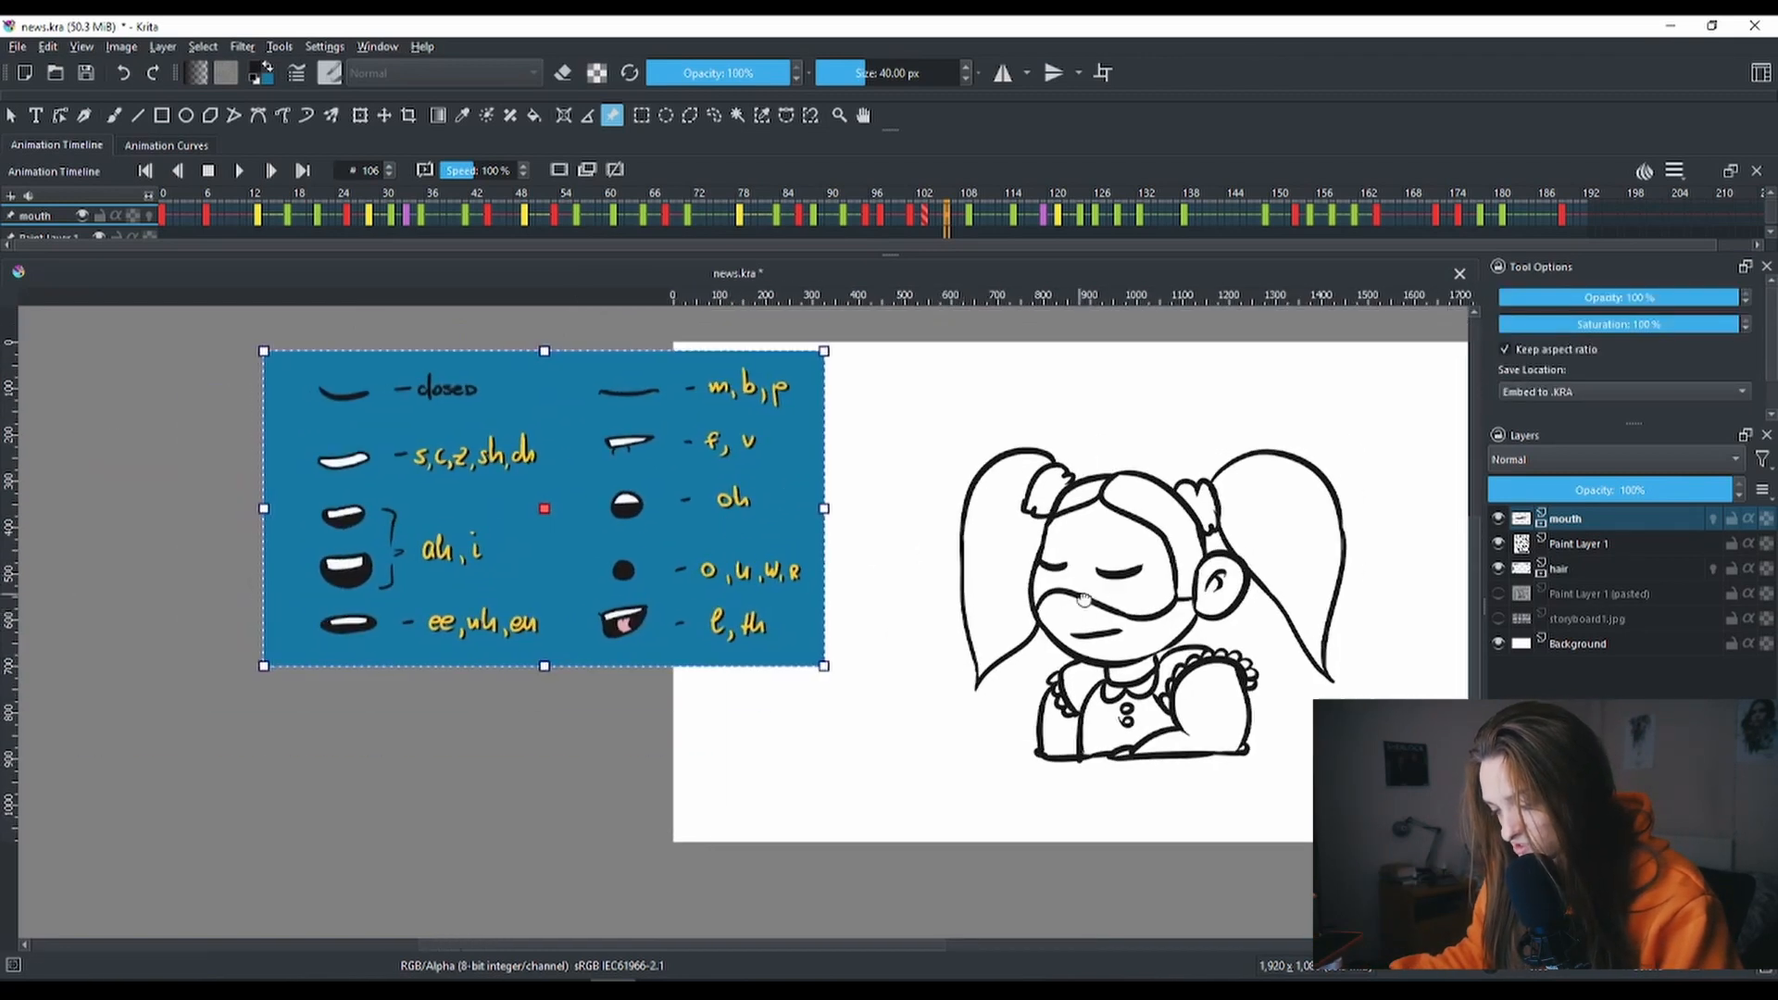
drag(1084, 600, 917, 647)
drag(533, 579, 563, 596)
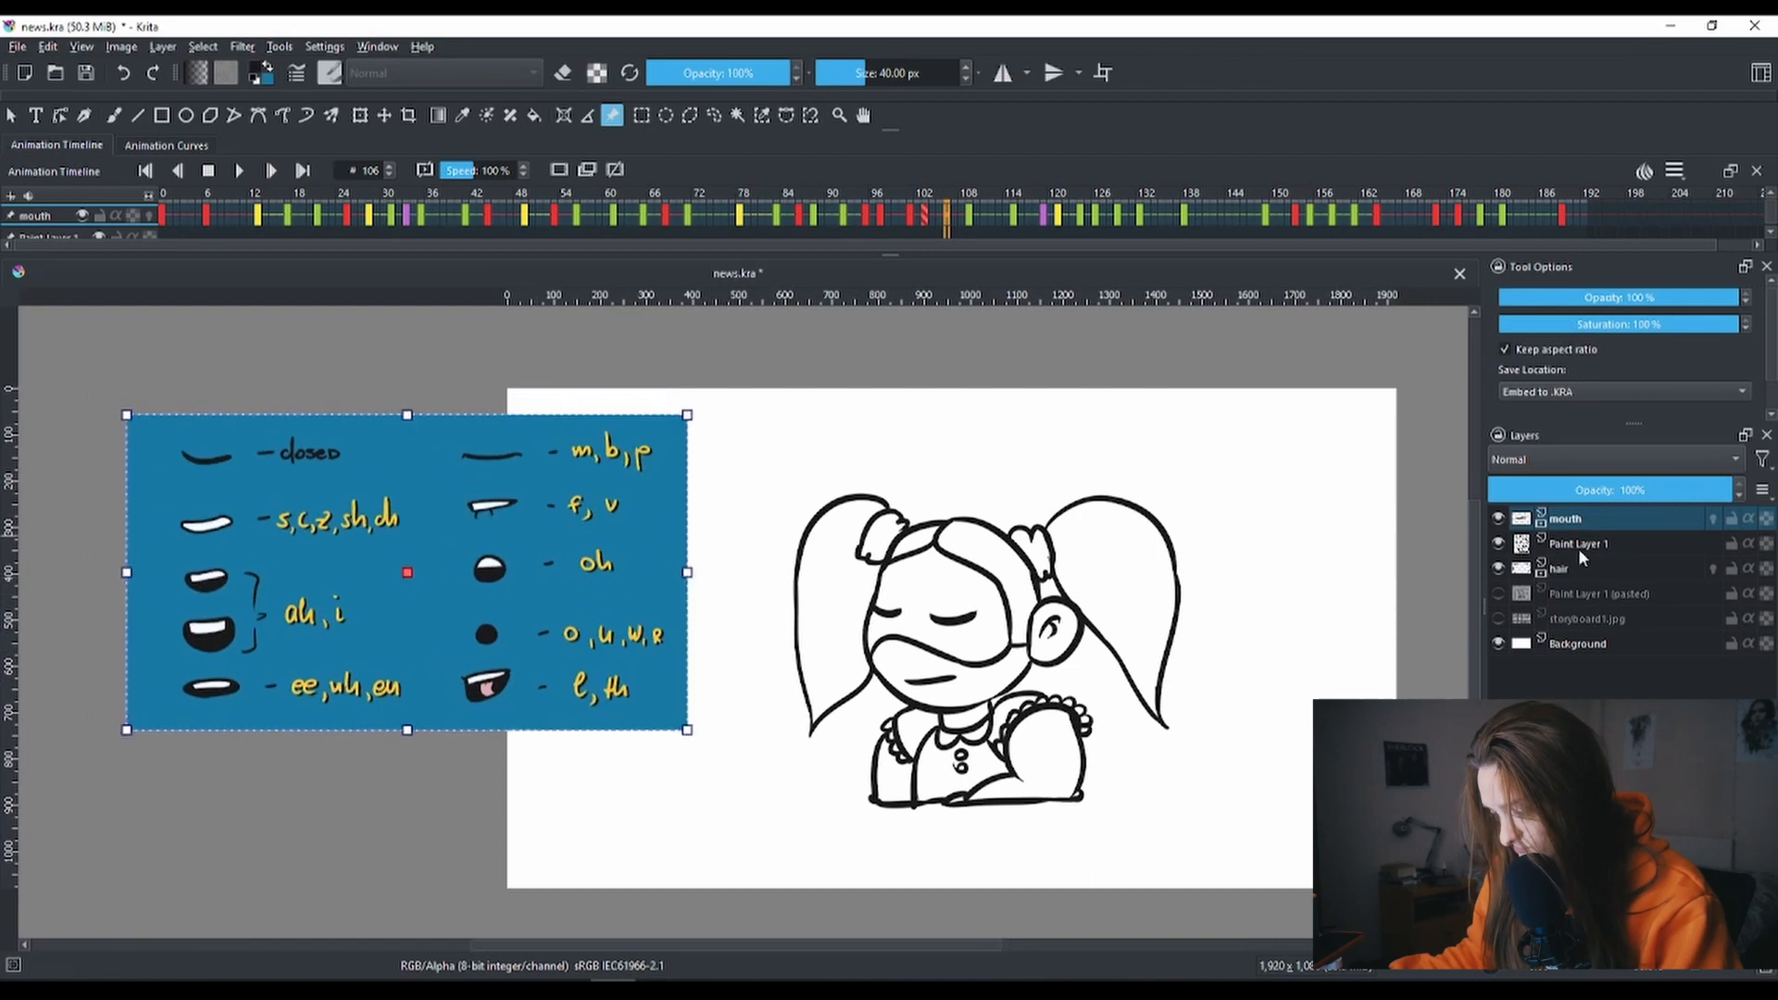
Step: Set the reference chart's opacity to 100% and move the chart left until it barely overlaps the canvas
drag(1610, 296, 1746, 296)
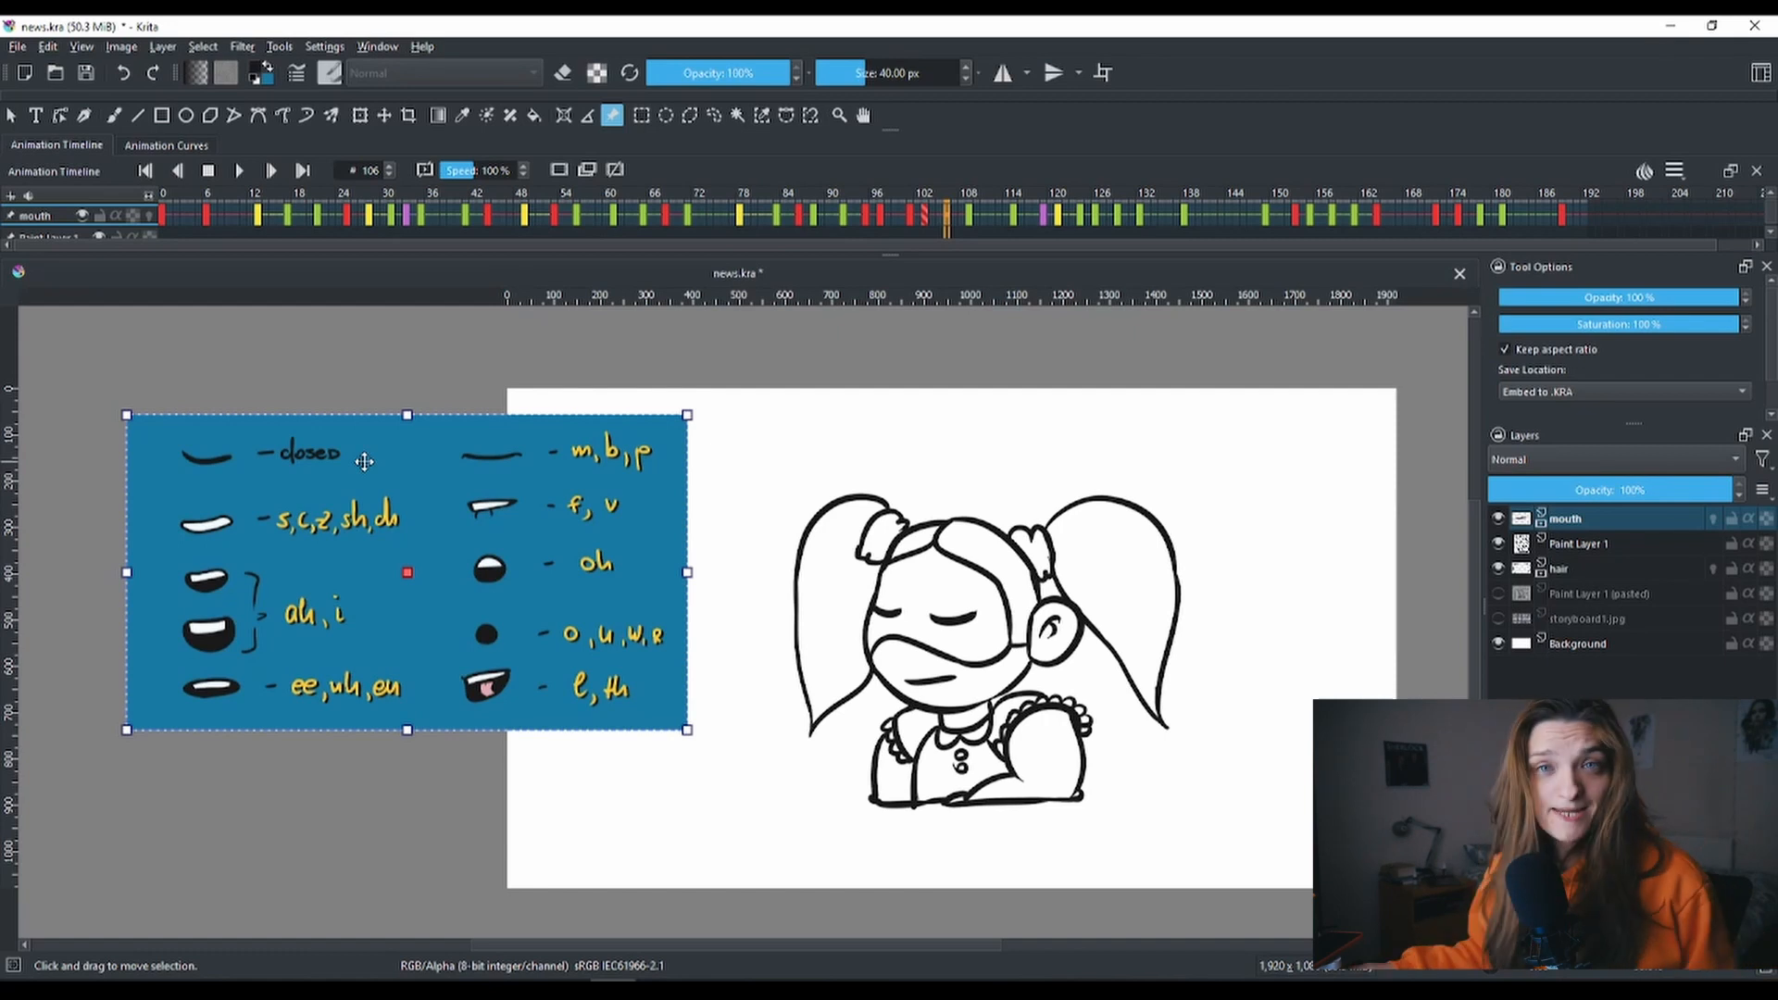
drag(627, 475, 469, 482)
scroll(780, 542, down, 1)
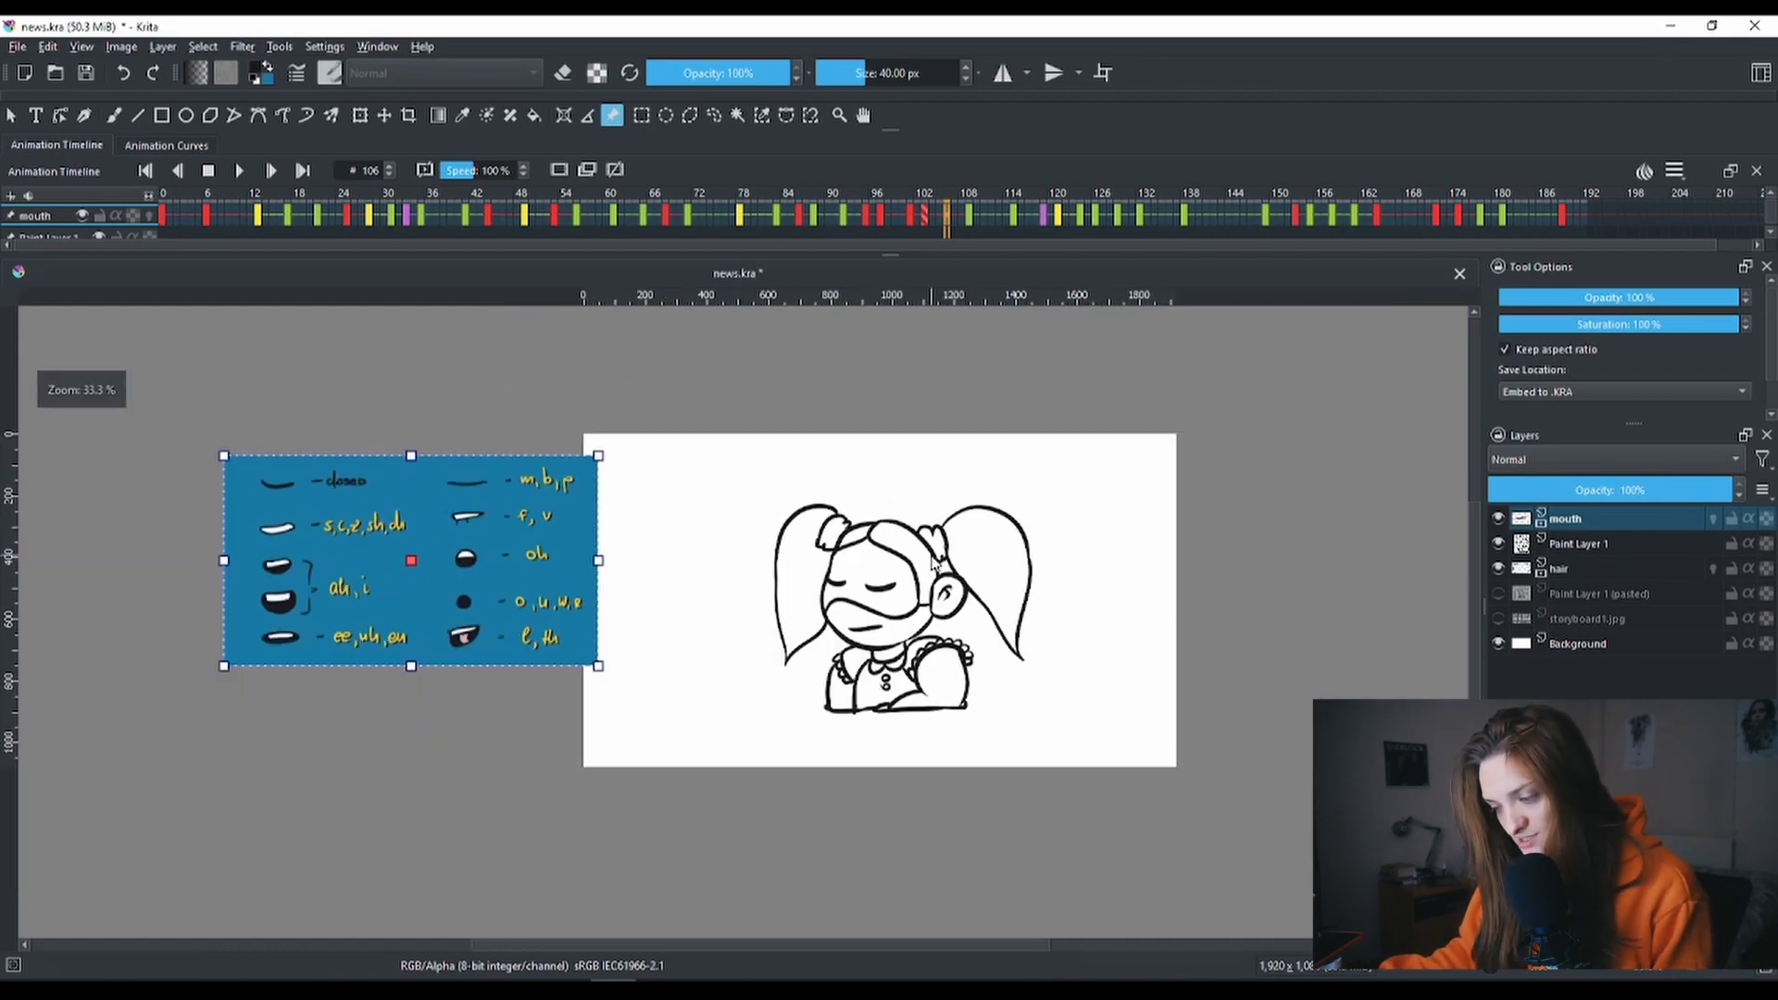
Step: Play the lip-sync animation from frame 0 and pause it partway to check the mouth shapes
click(174, 197)
click(162, 198)
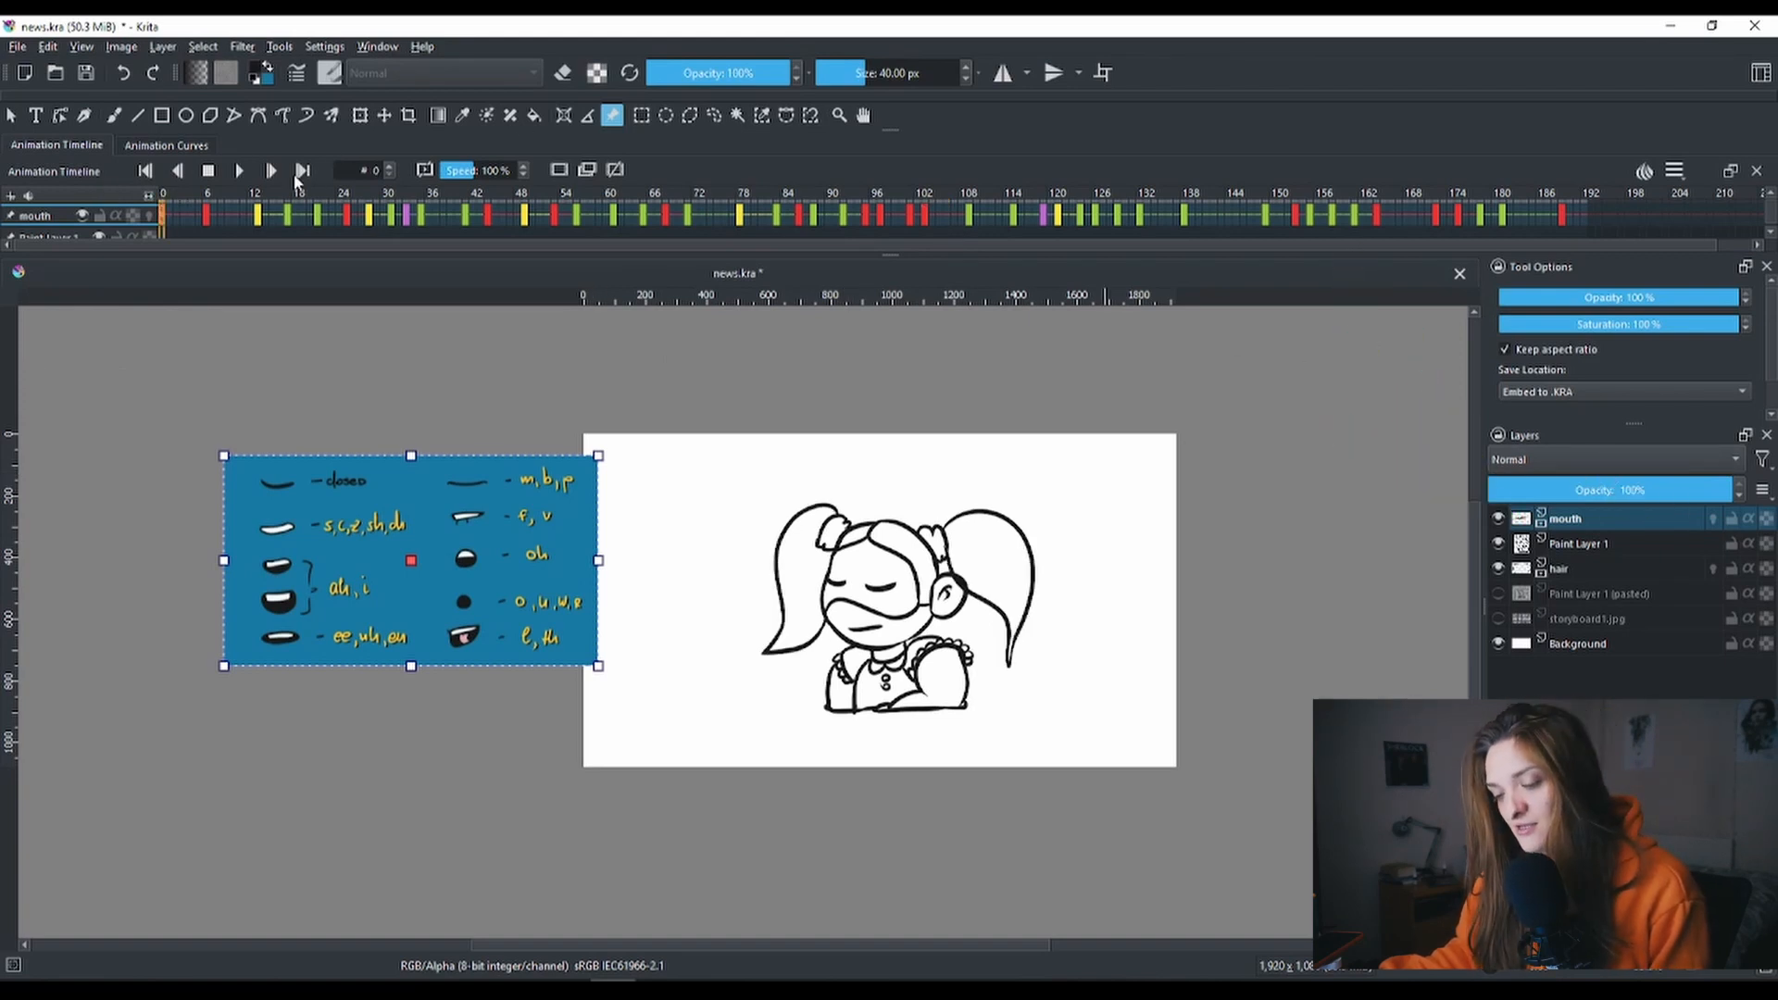
click(239, 170)
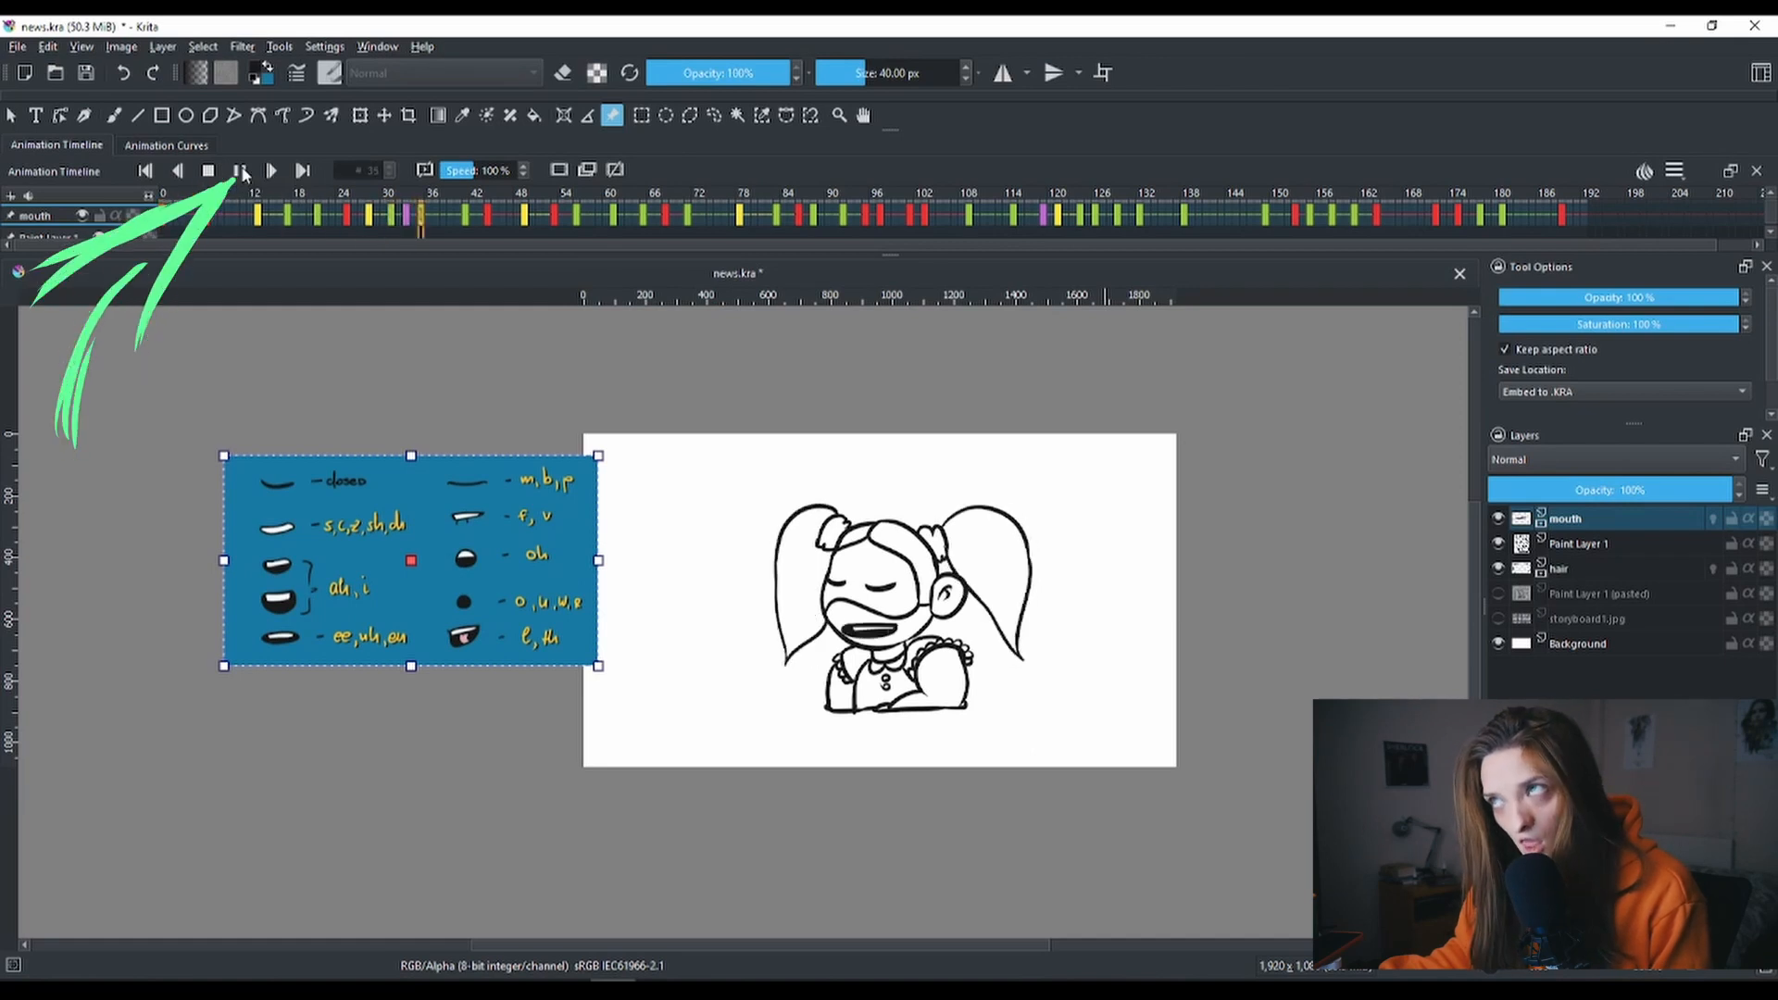
click(243, 172)
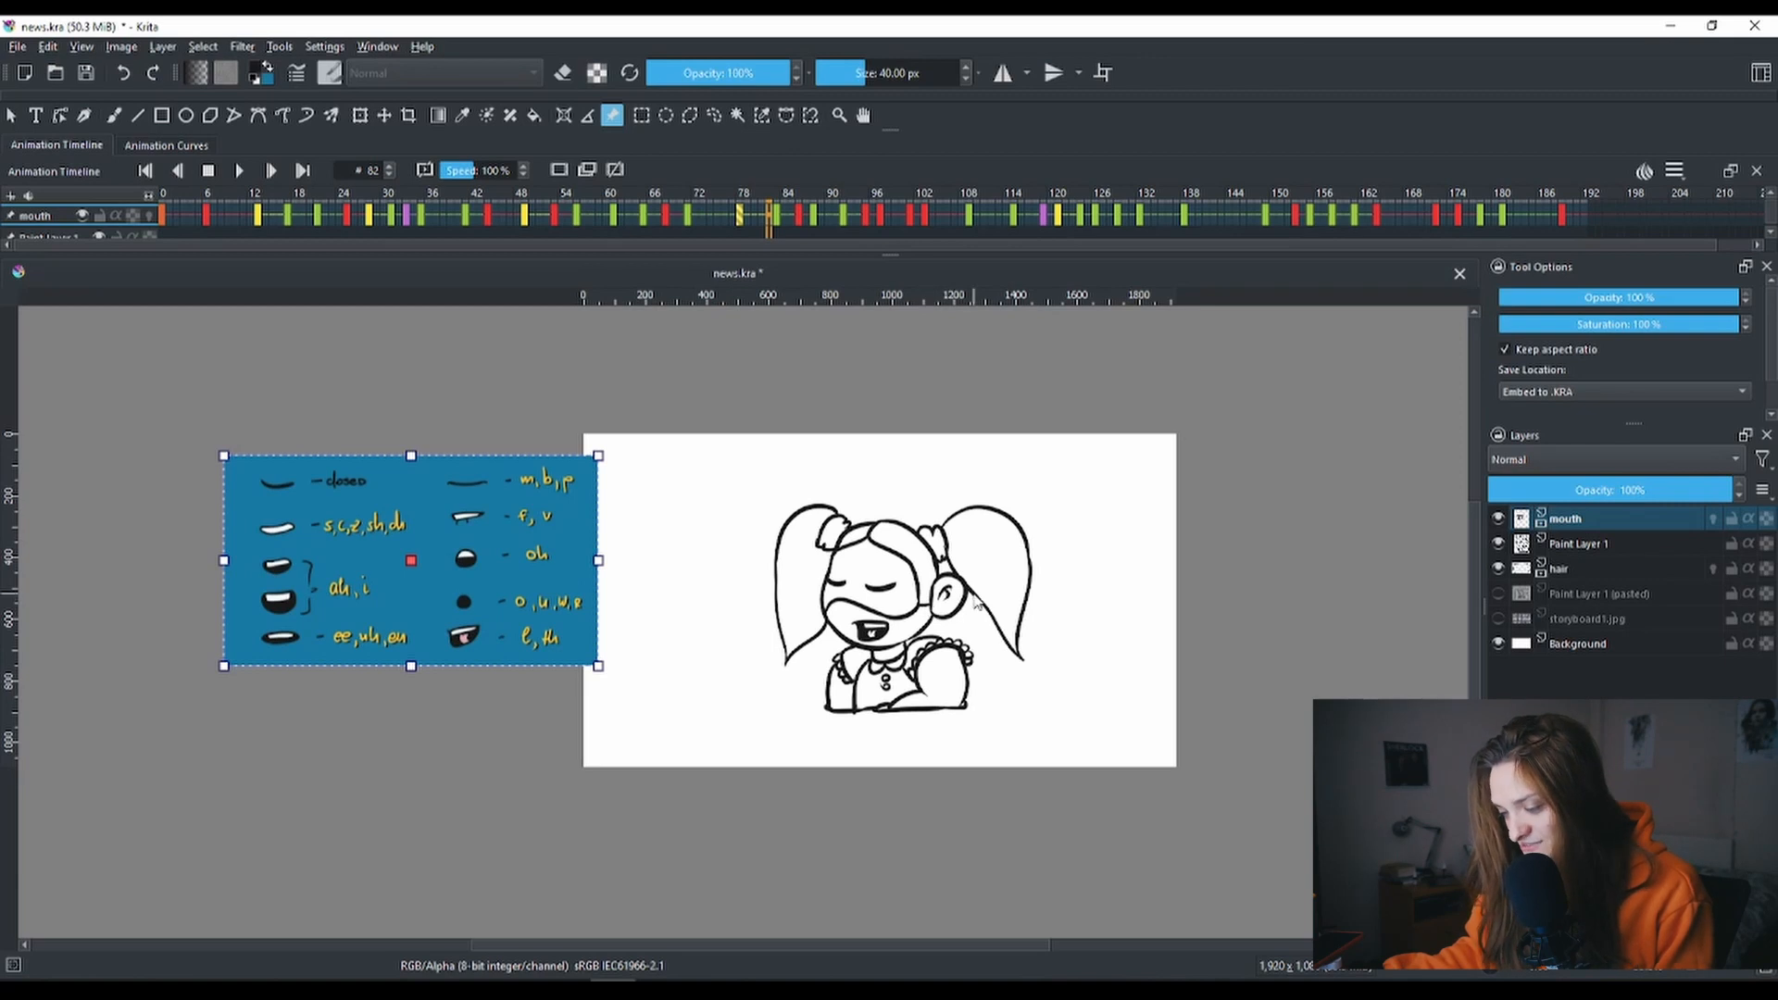
drag(957, 589, 1021, 650)
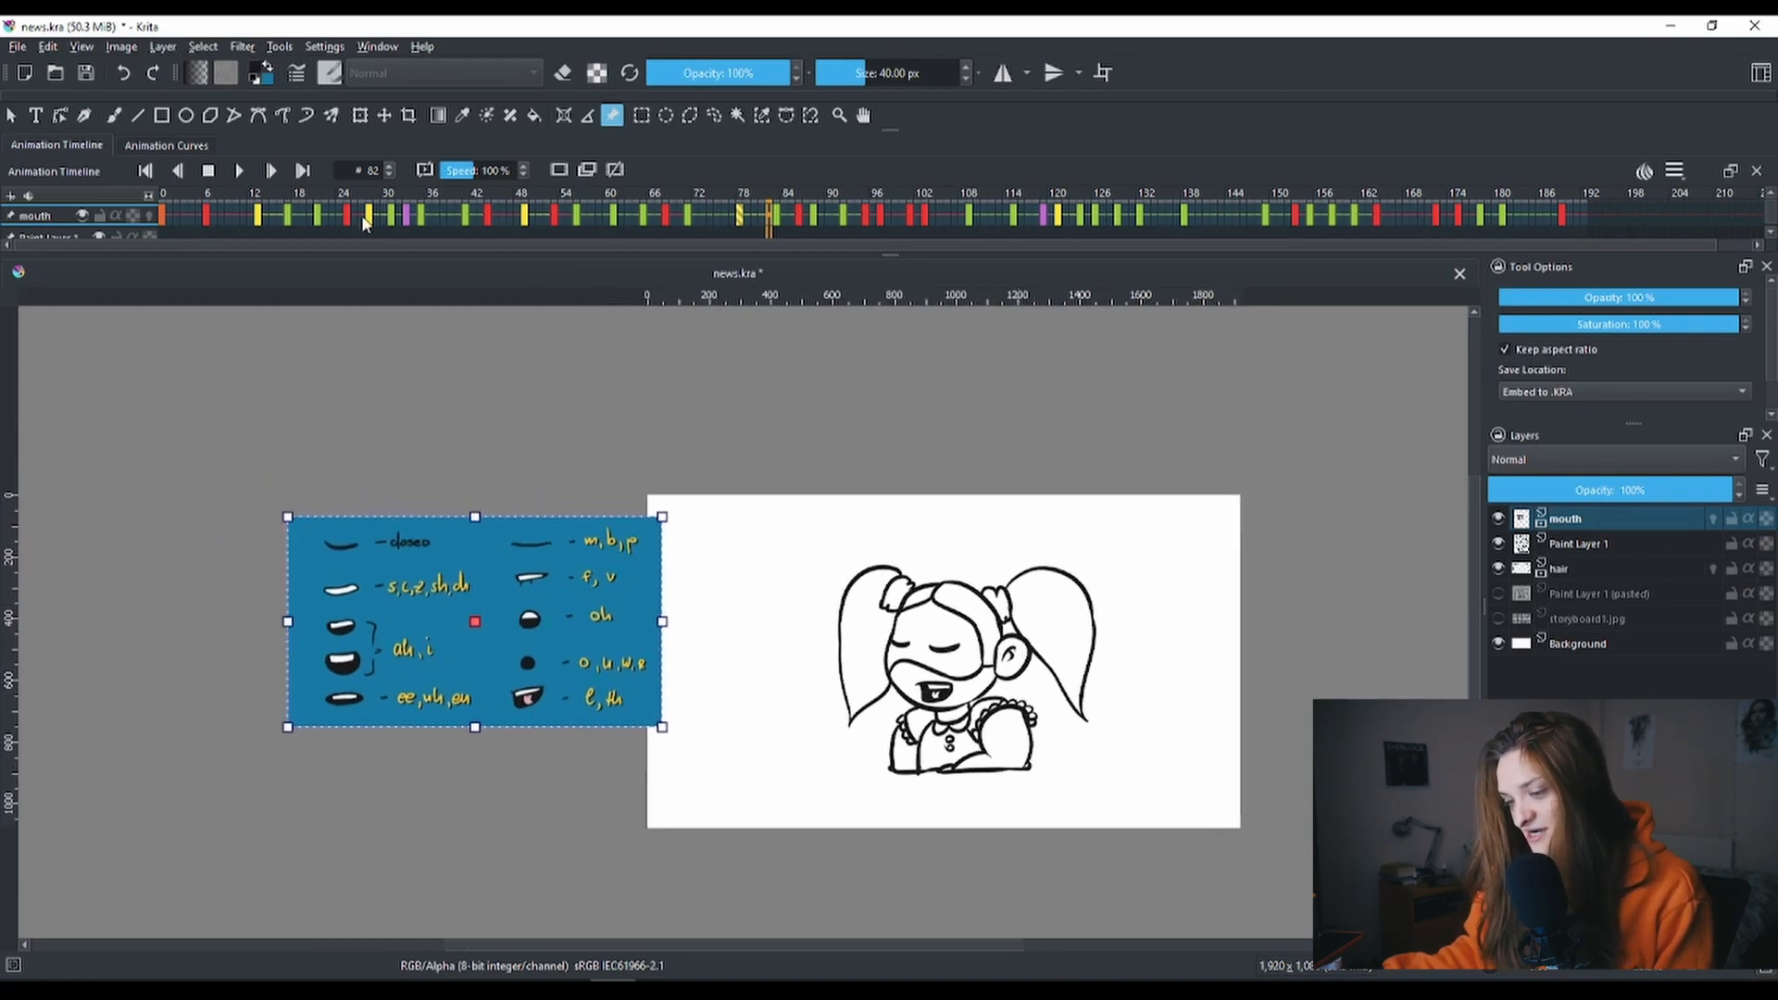
Step: Step through the mouth keyframes at frames 13, 6 and 0, and check the colour label options of the frame 6 keyframe
click(260, 213)
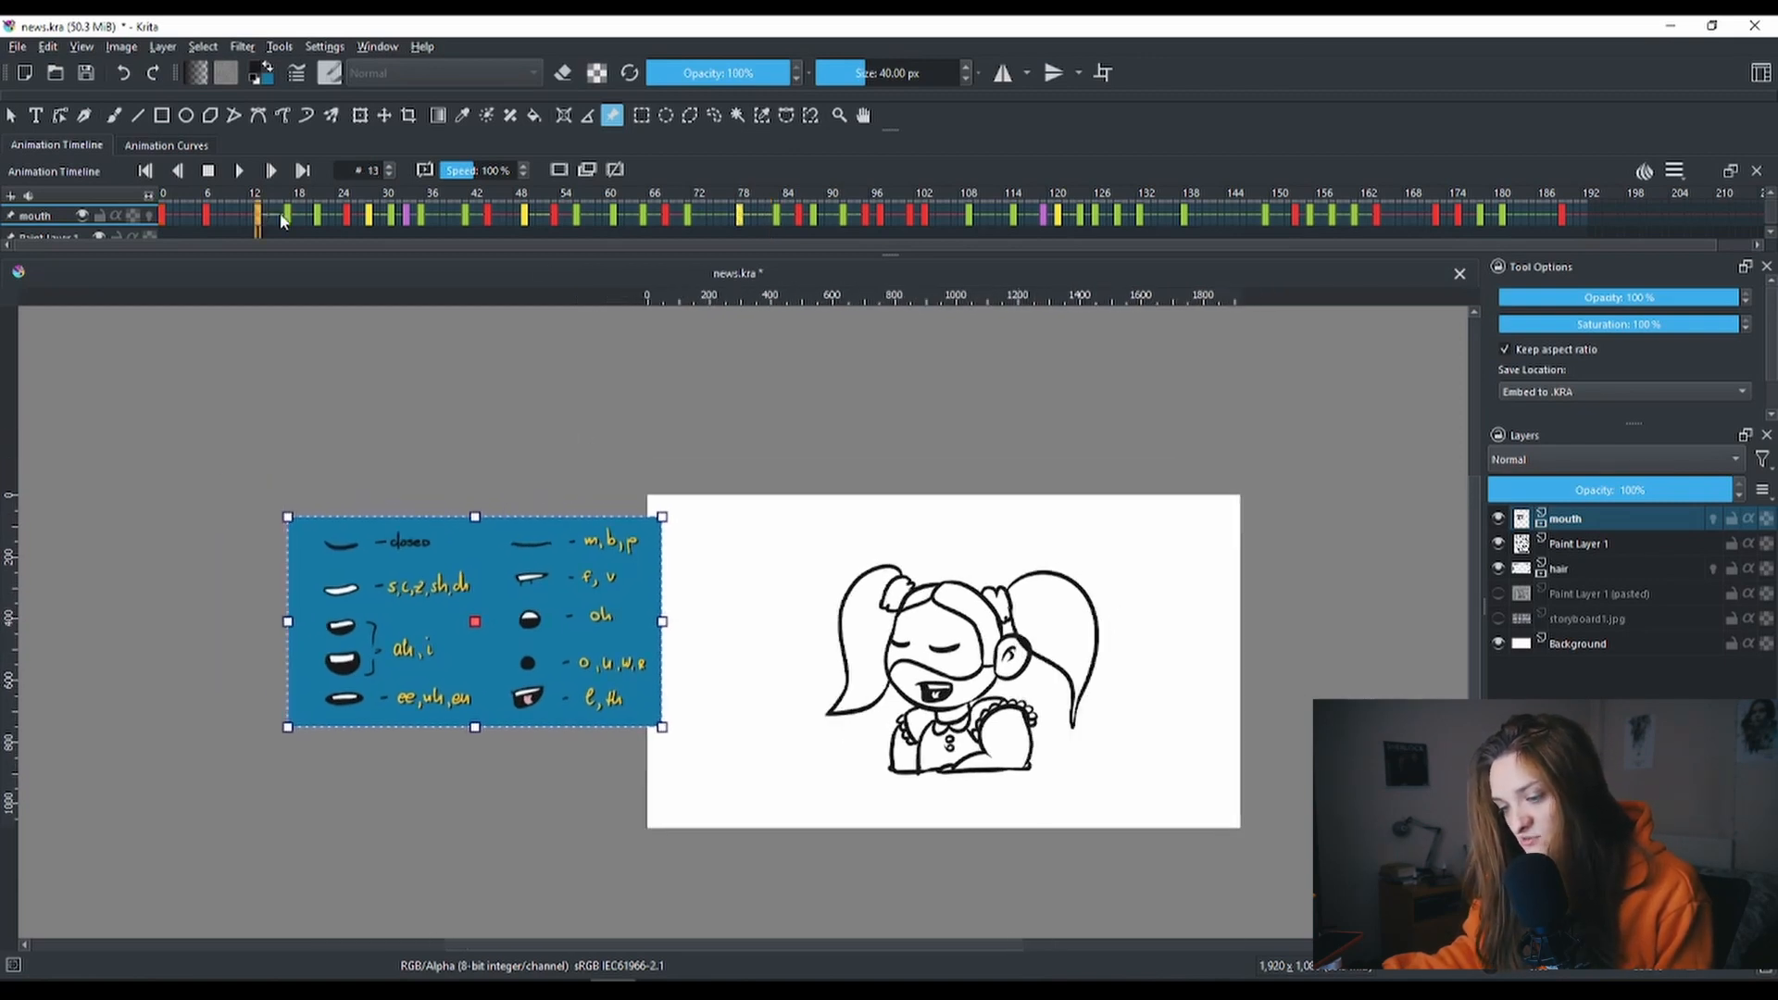
click(208, 216)
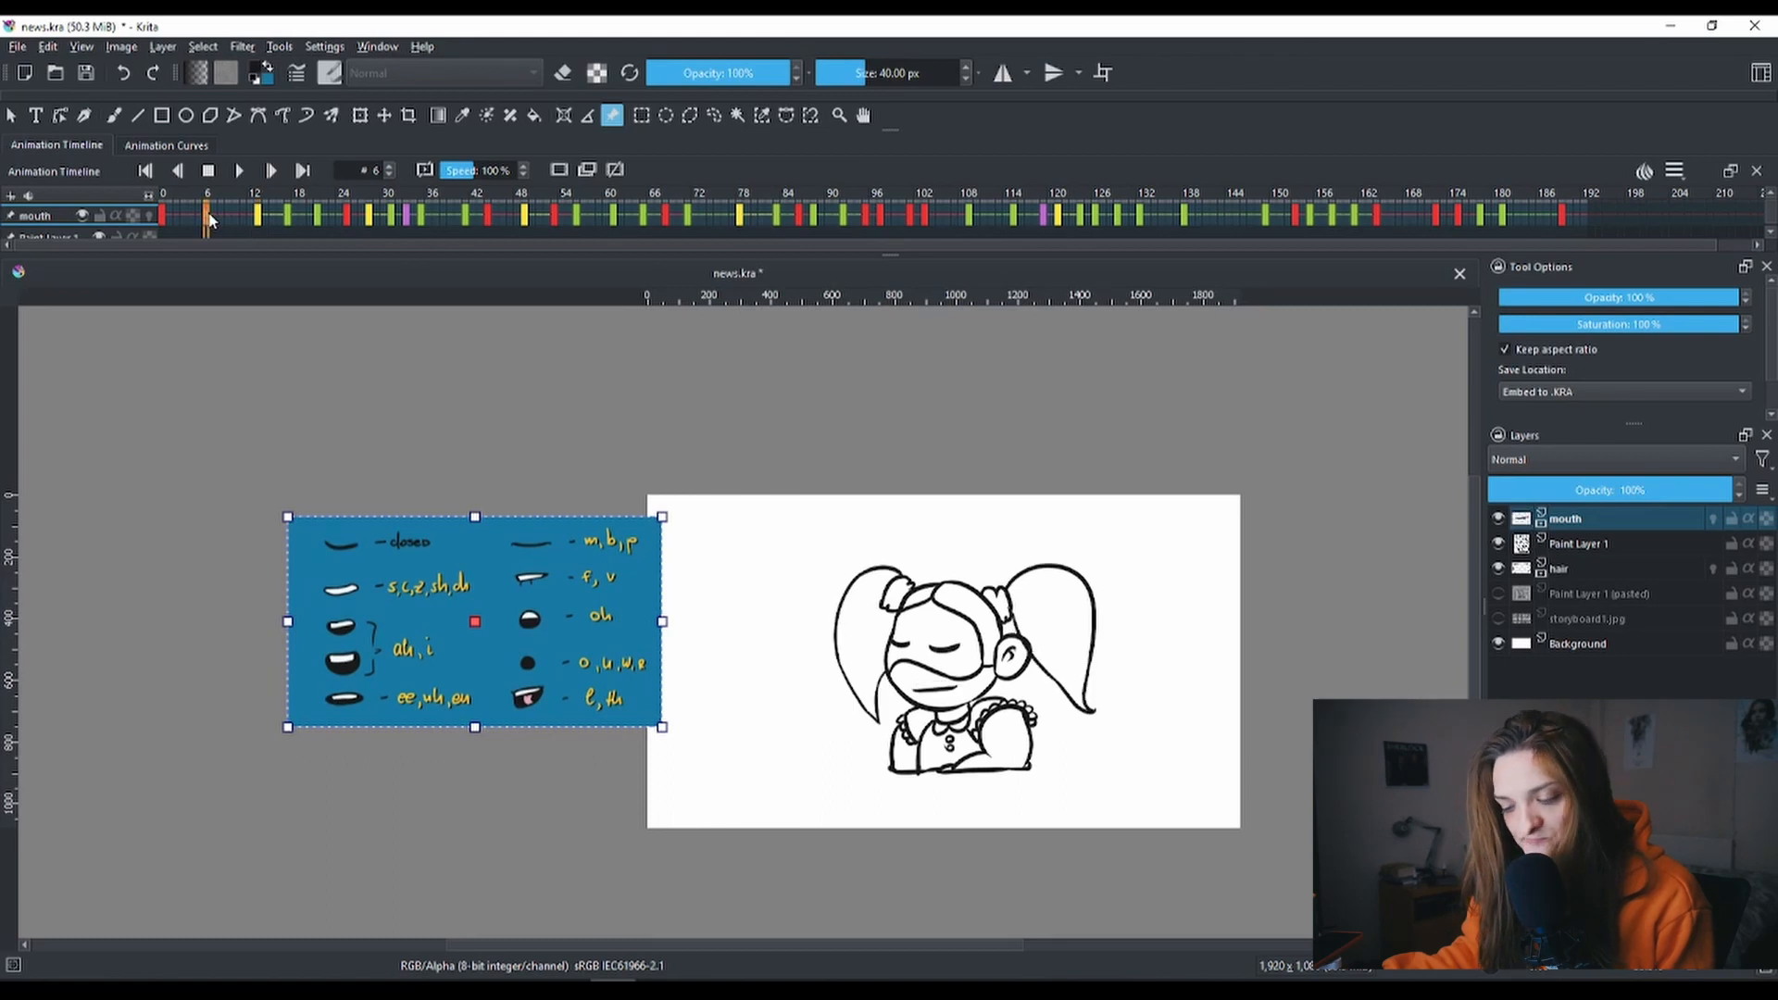
right_click(211, 220)
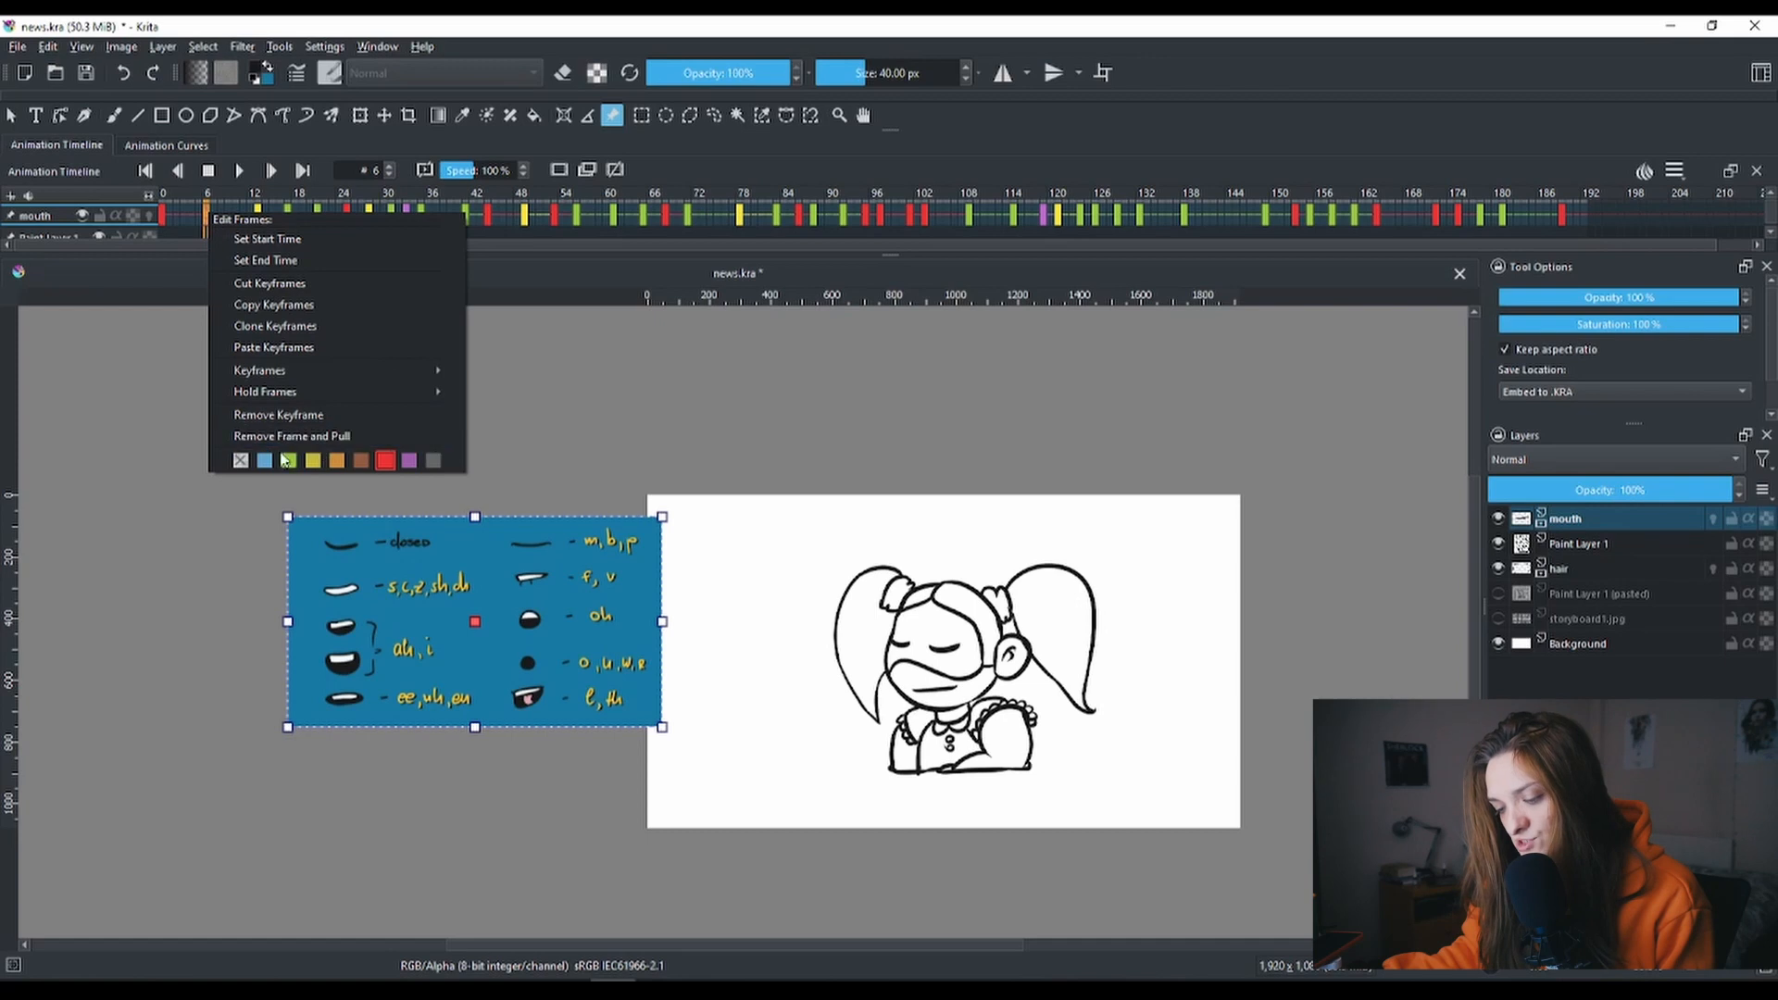
click(163, 220)
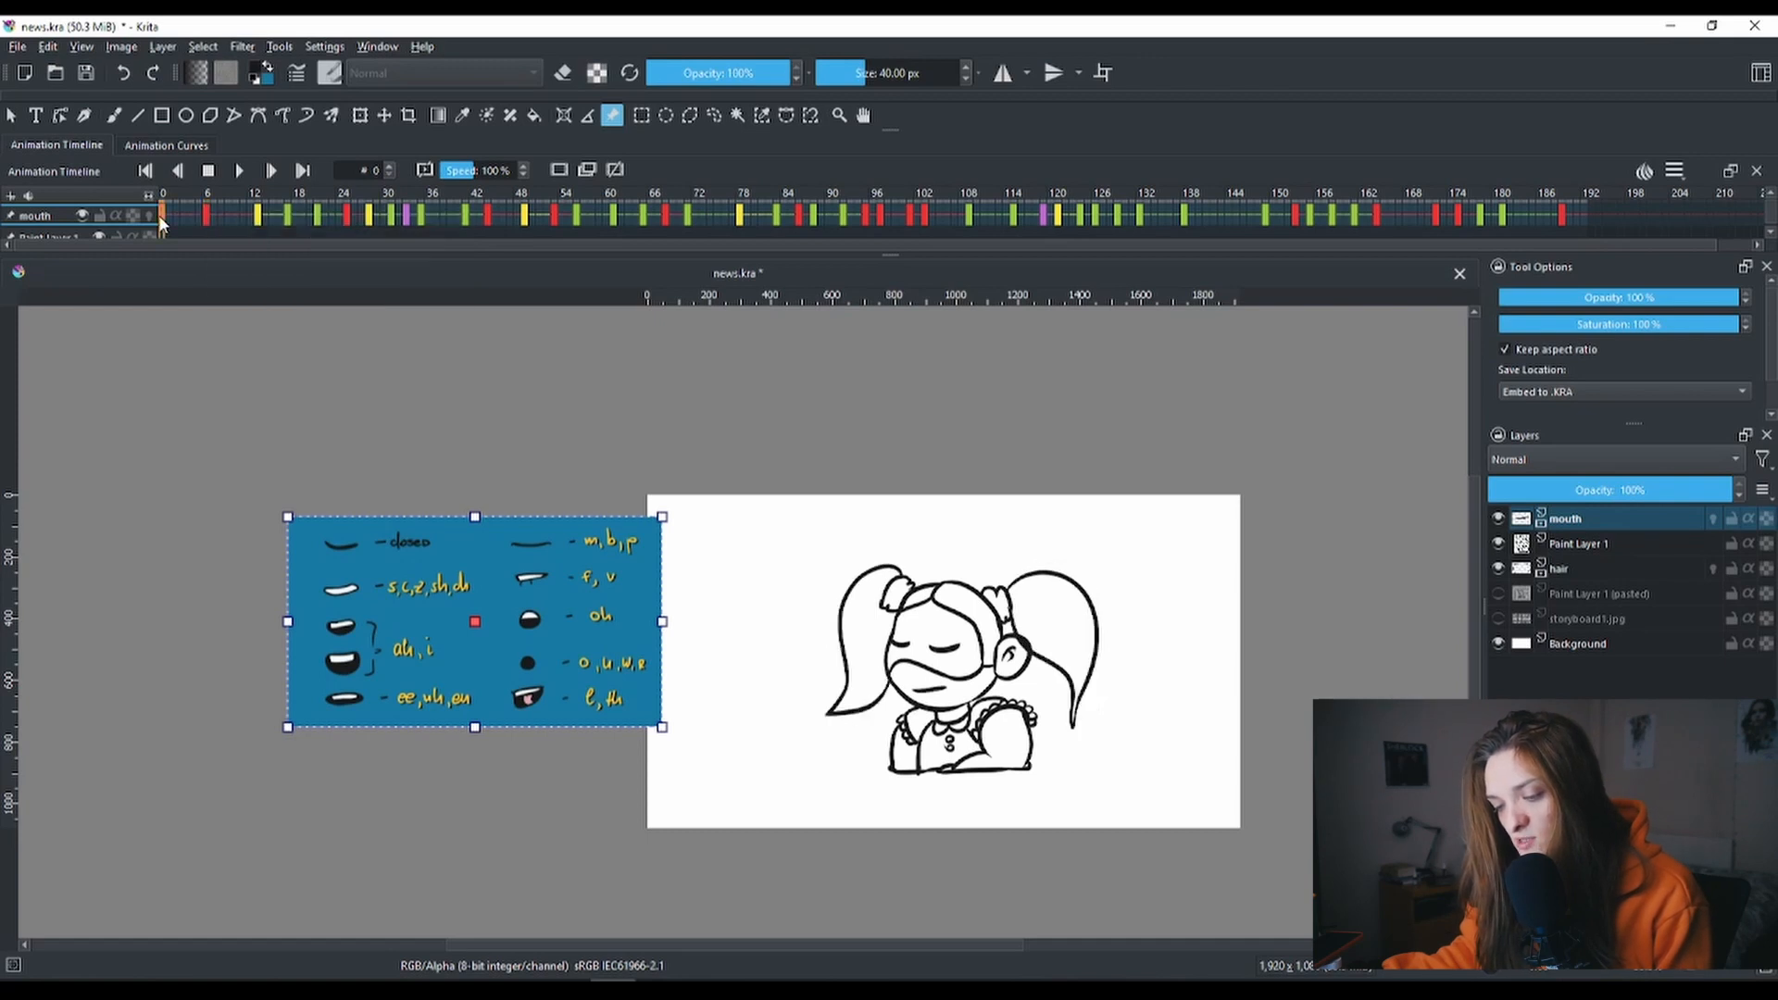
click(209, 217)
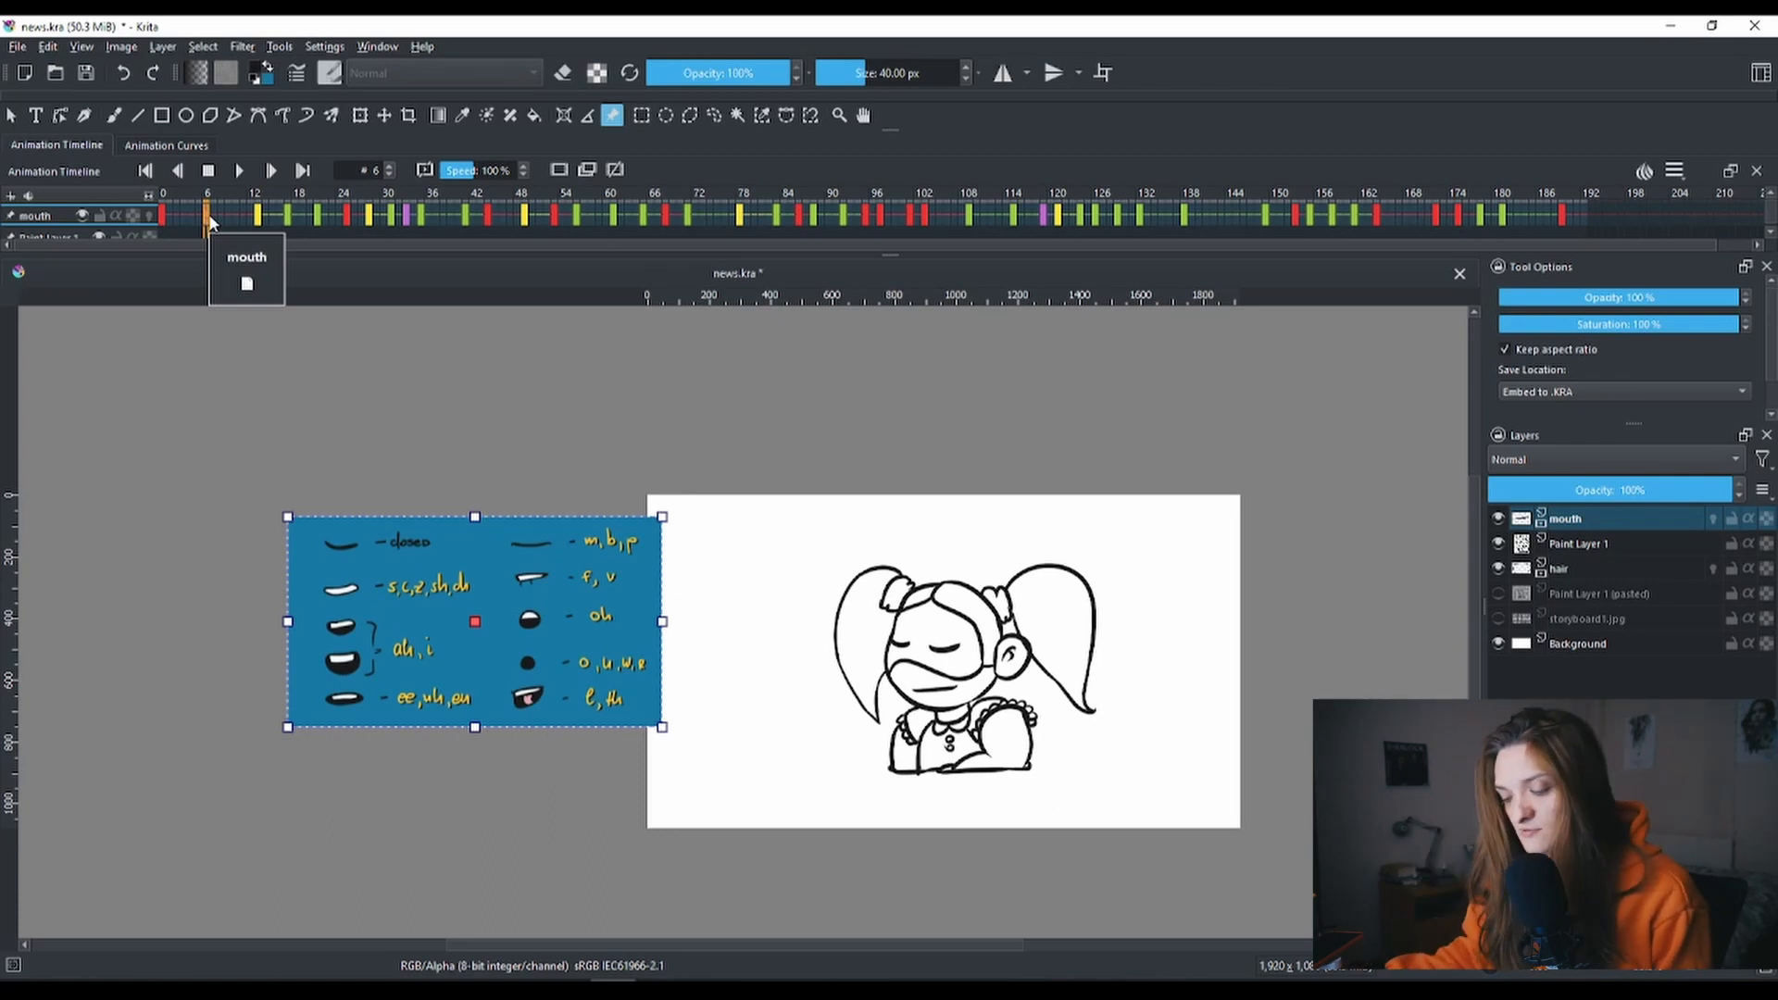
Step: Compare the mouth shapes at frames 13 and 17 with the reference chart, looking closely at its l, th shape
click(260, 219)
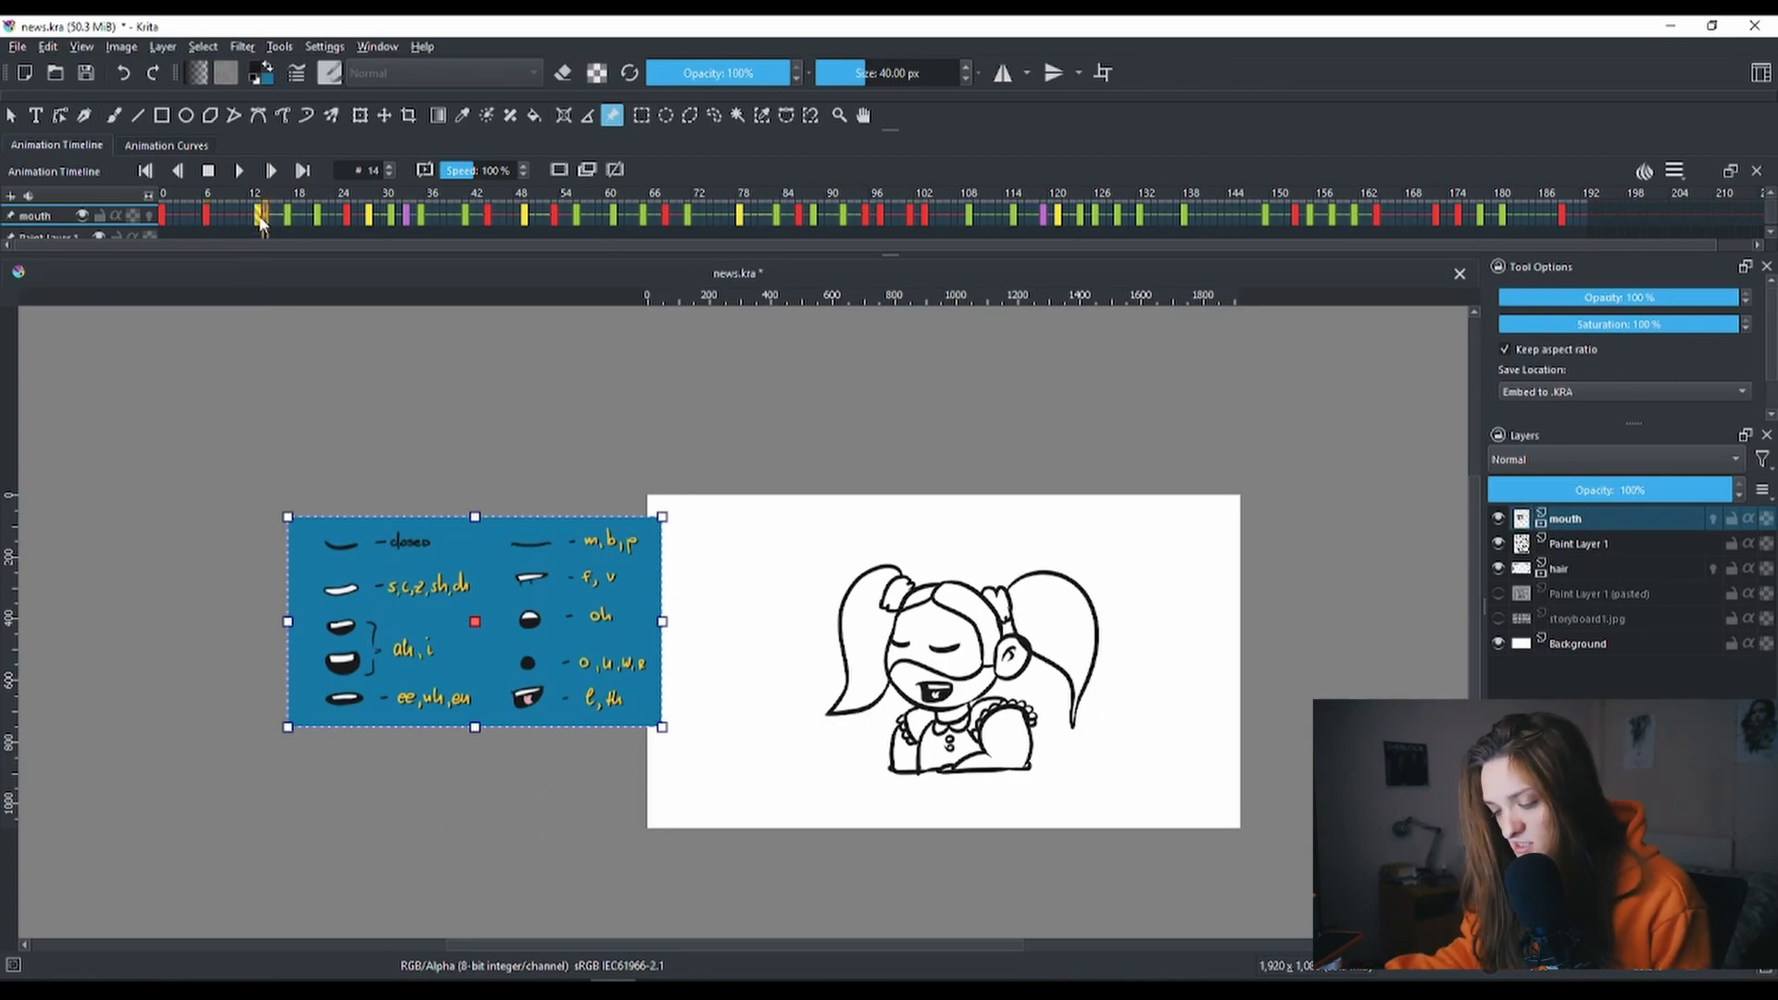
click(259, 221)
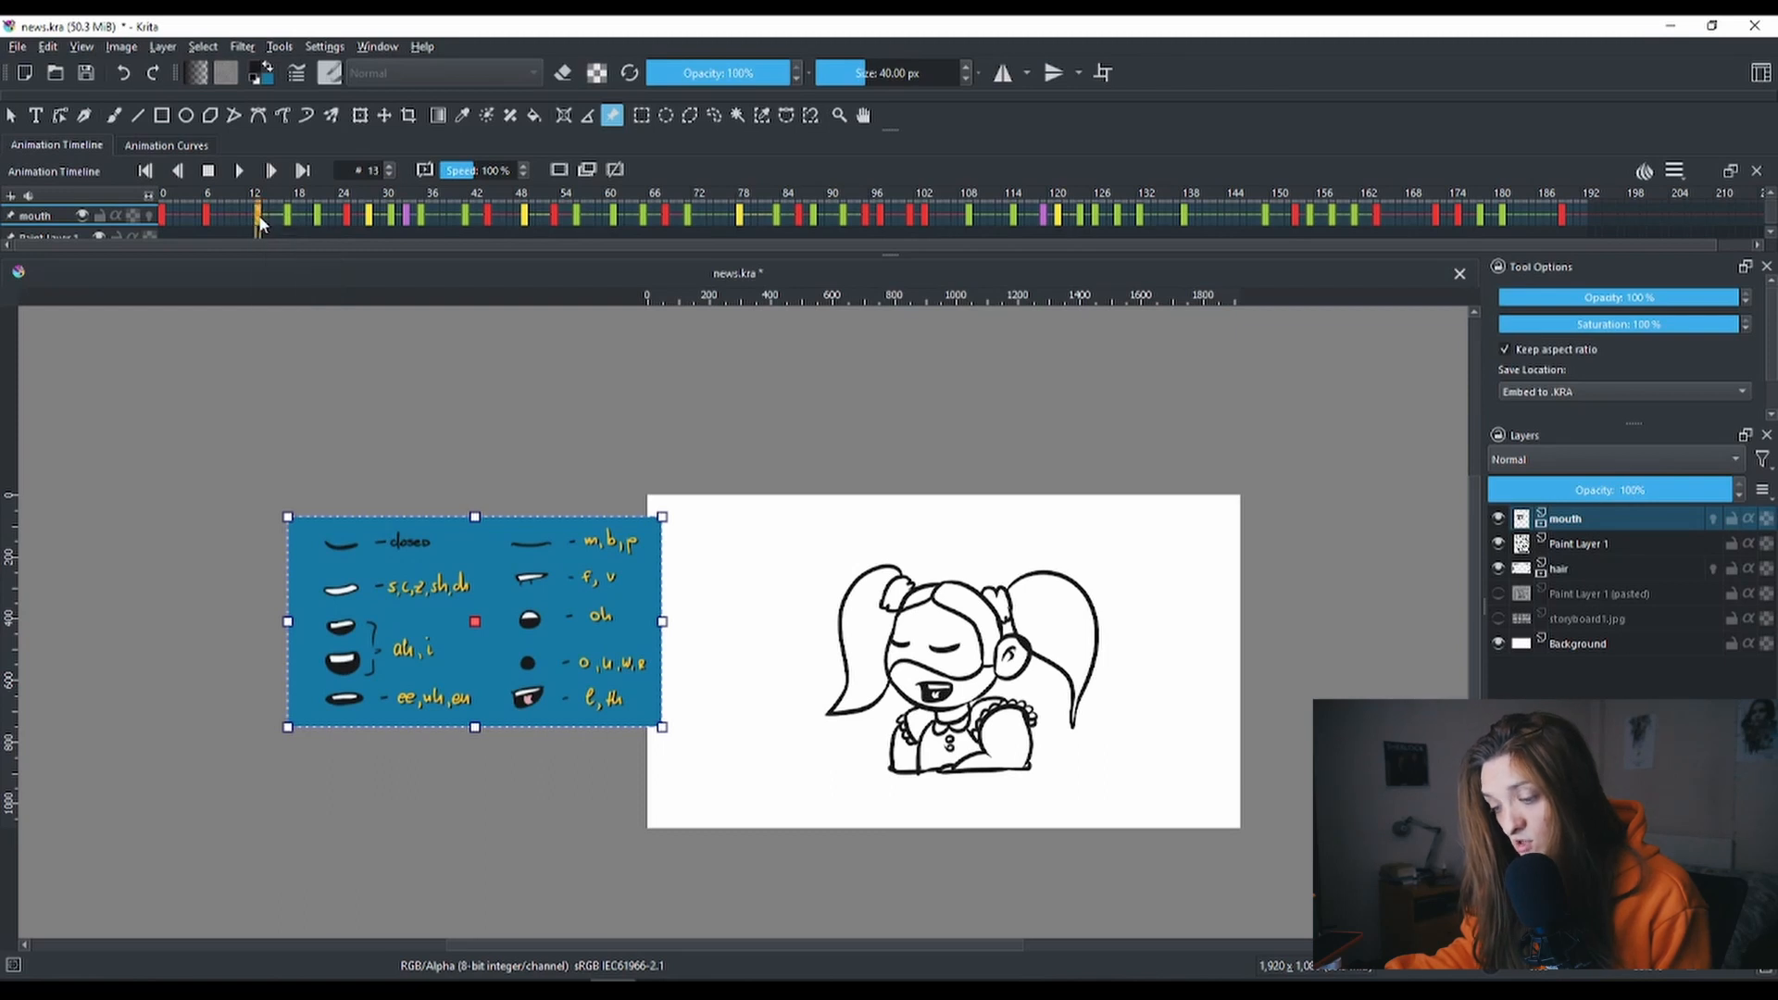
click(288, 220)
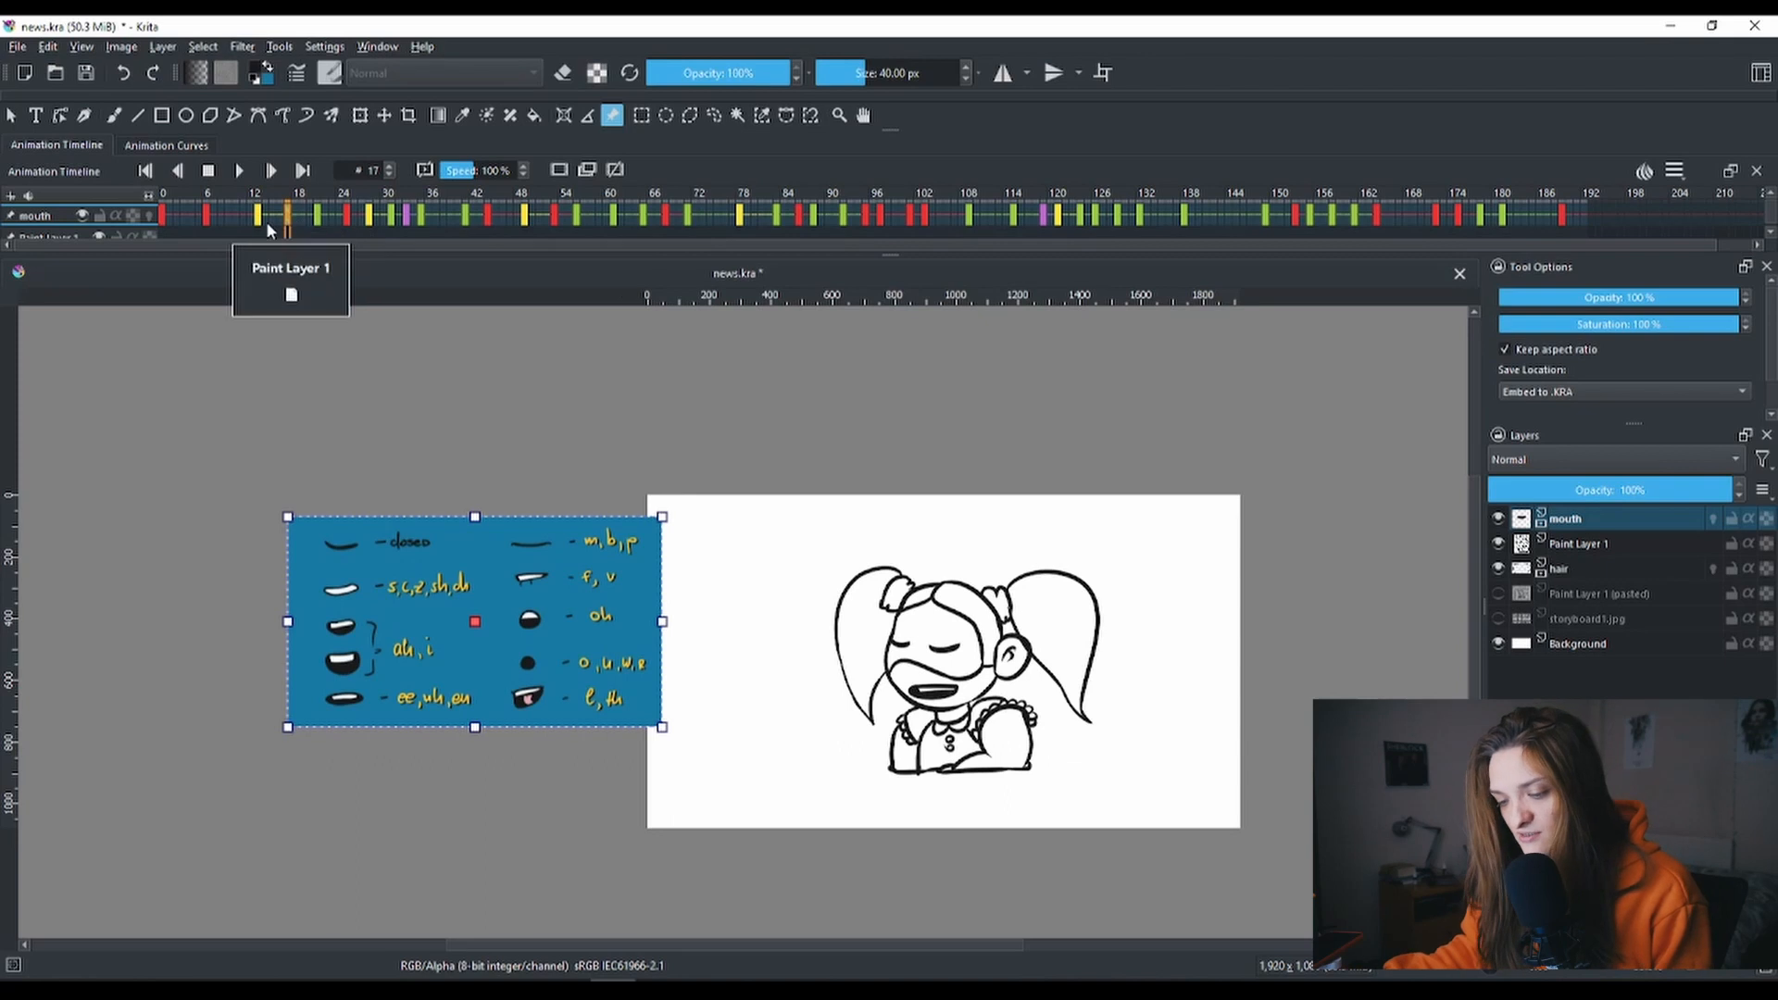
click(259, 222)
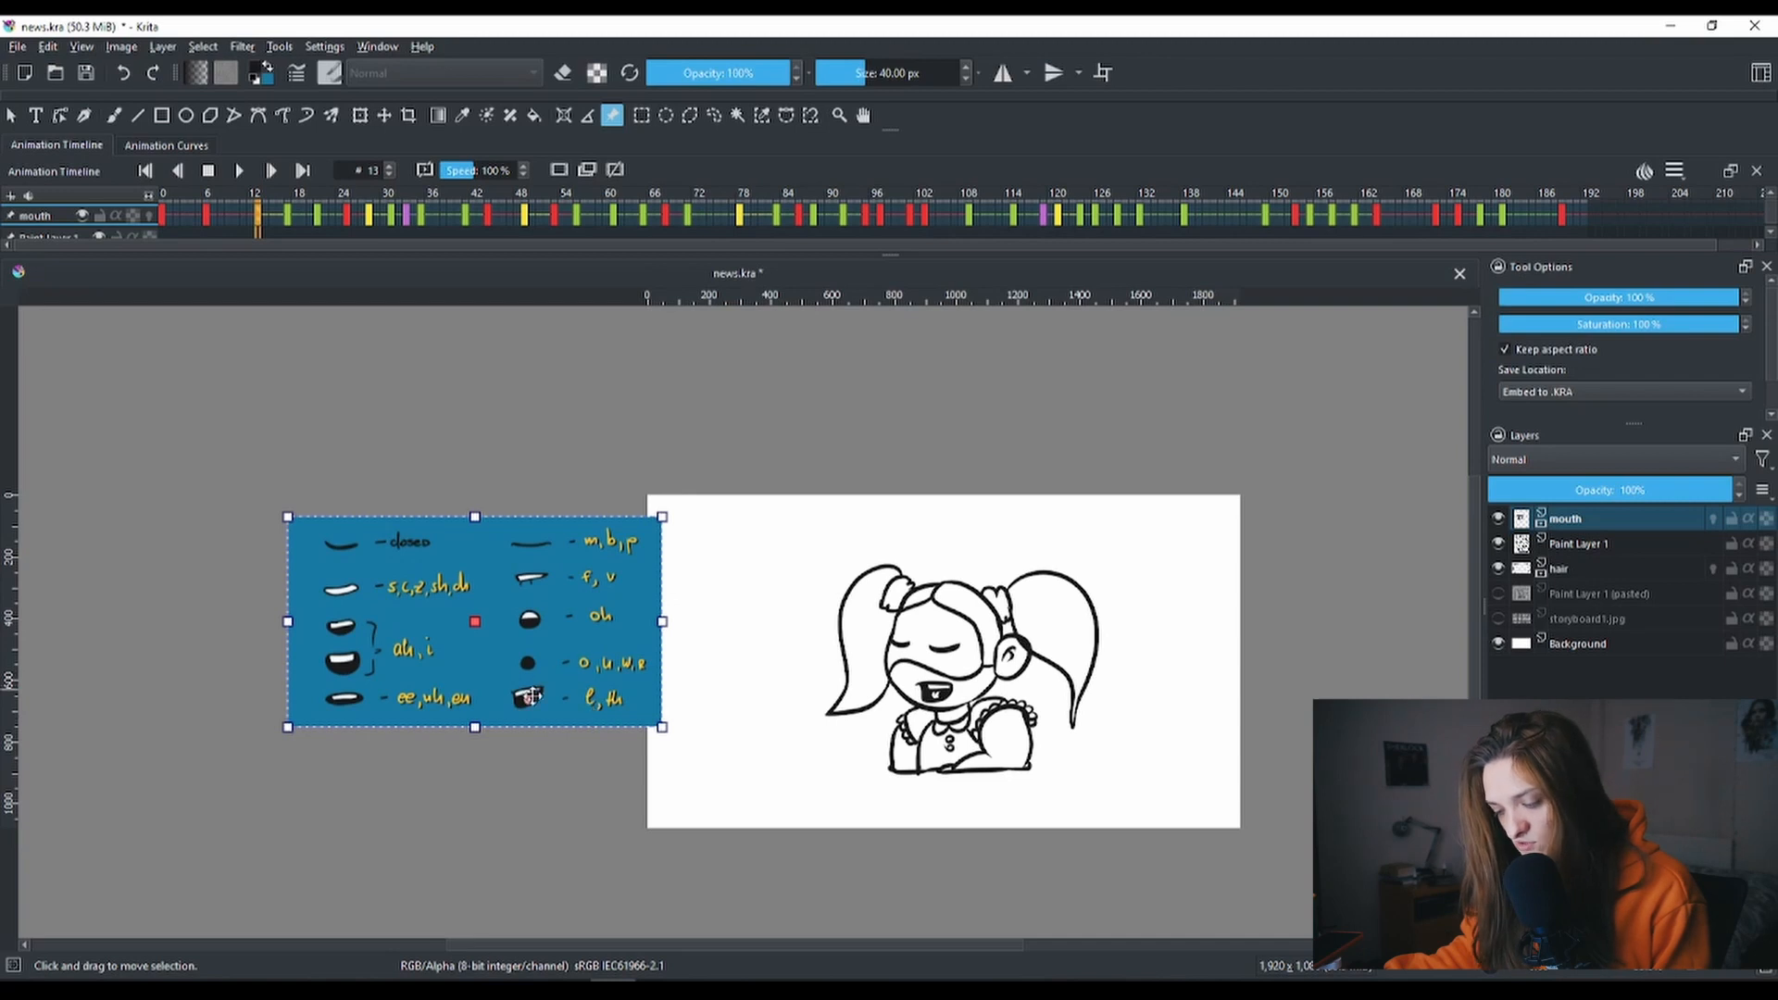
scroll(535, 703, up, 1)
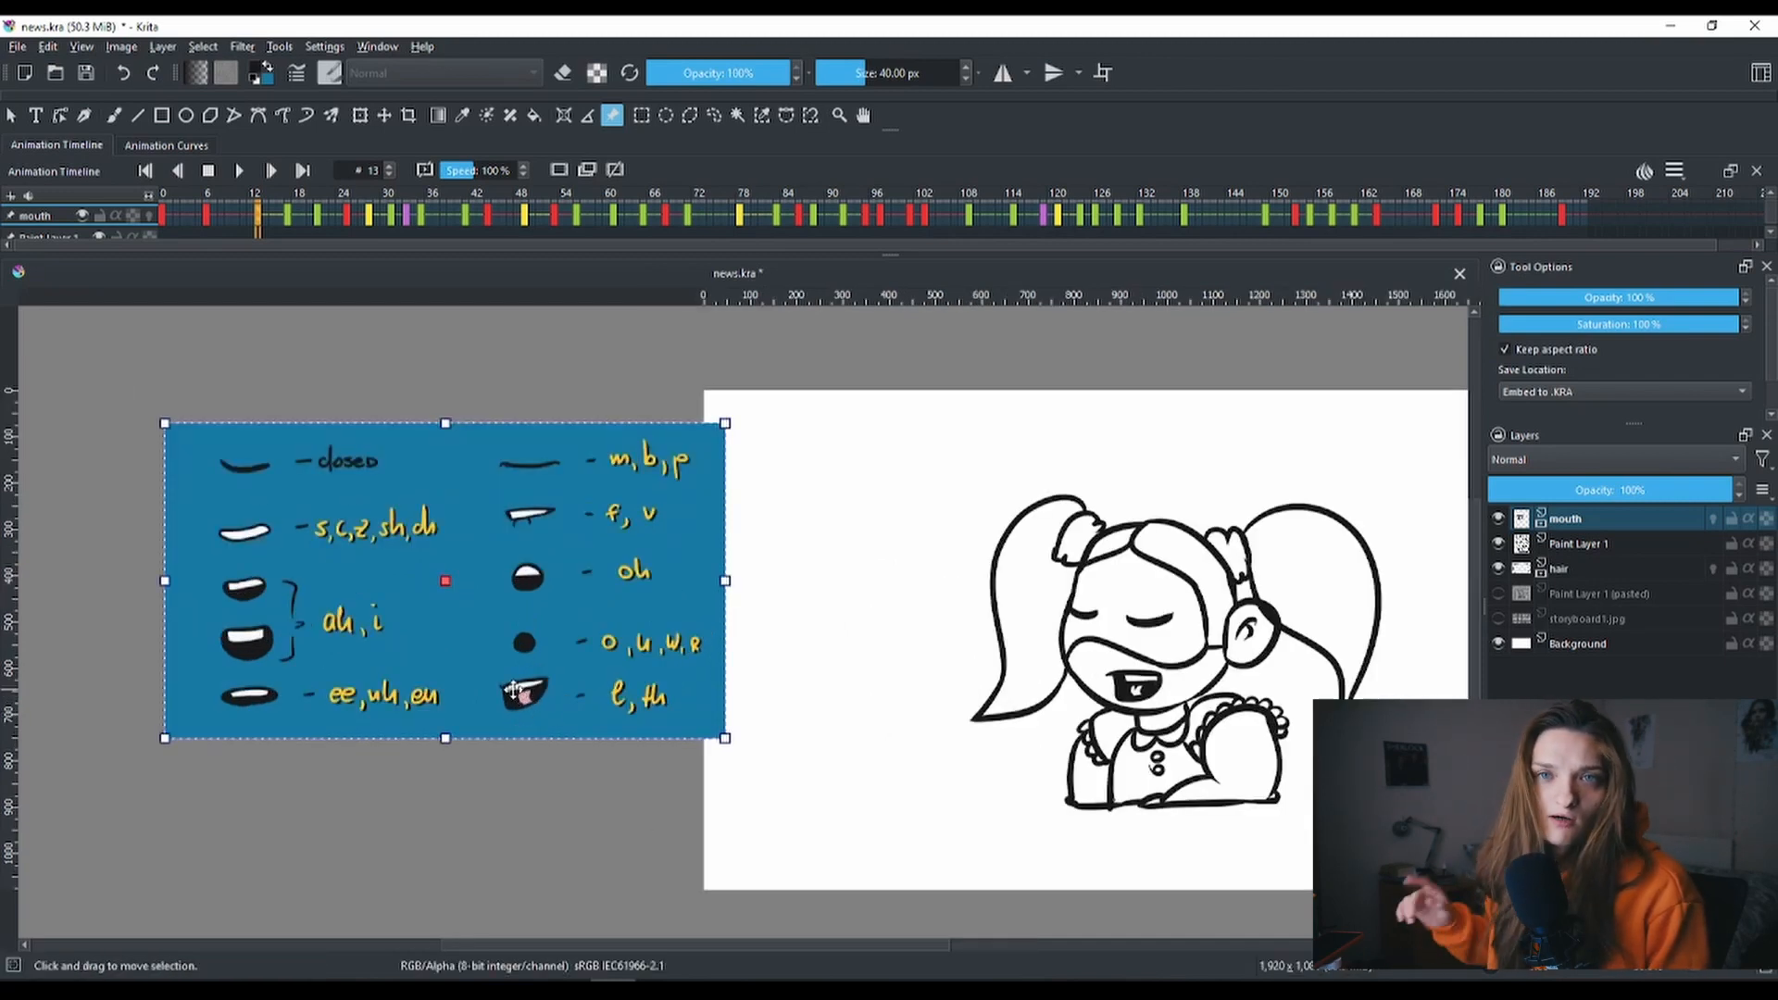
Step: Play the animation from frame 28 and check the mouth keyframes at frames 28, 33, 44 and 49 against the reference chart
click(408, 219)
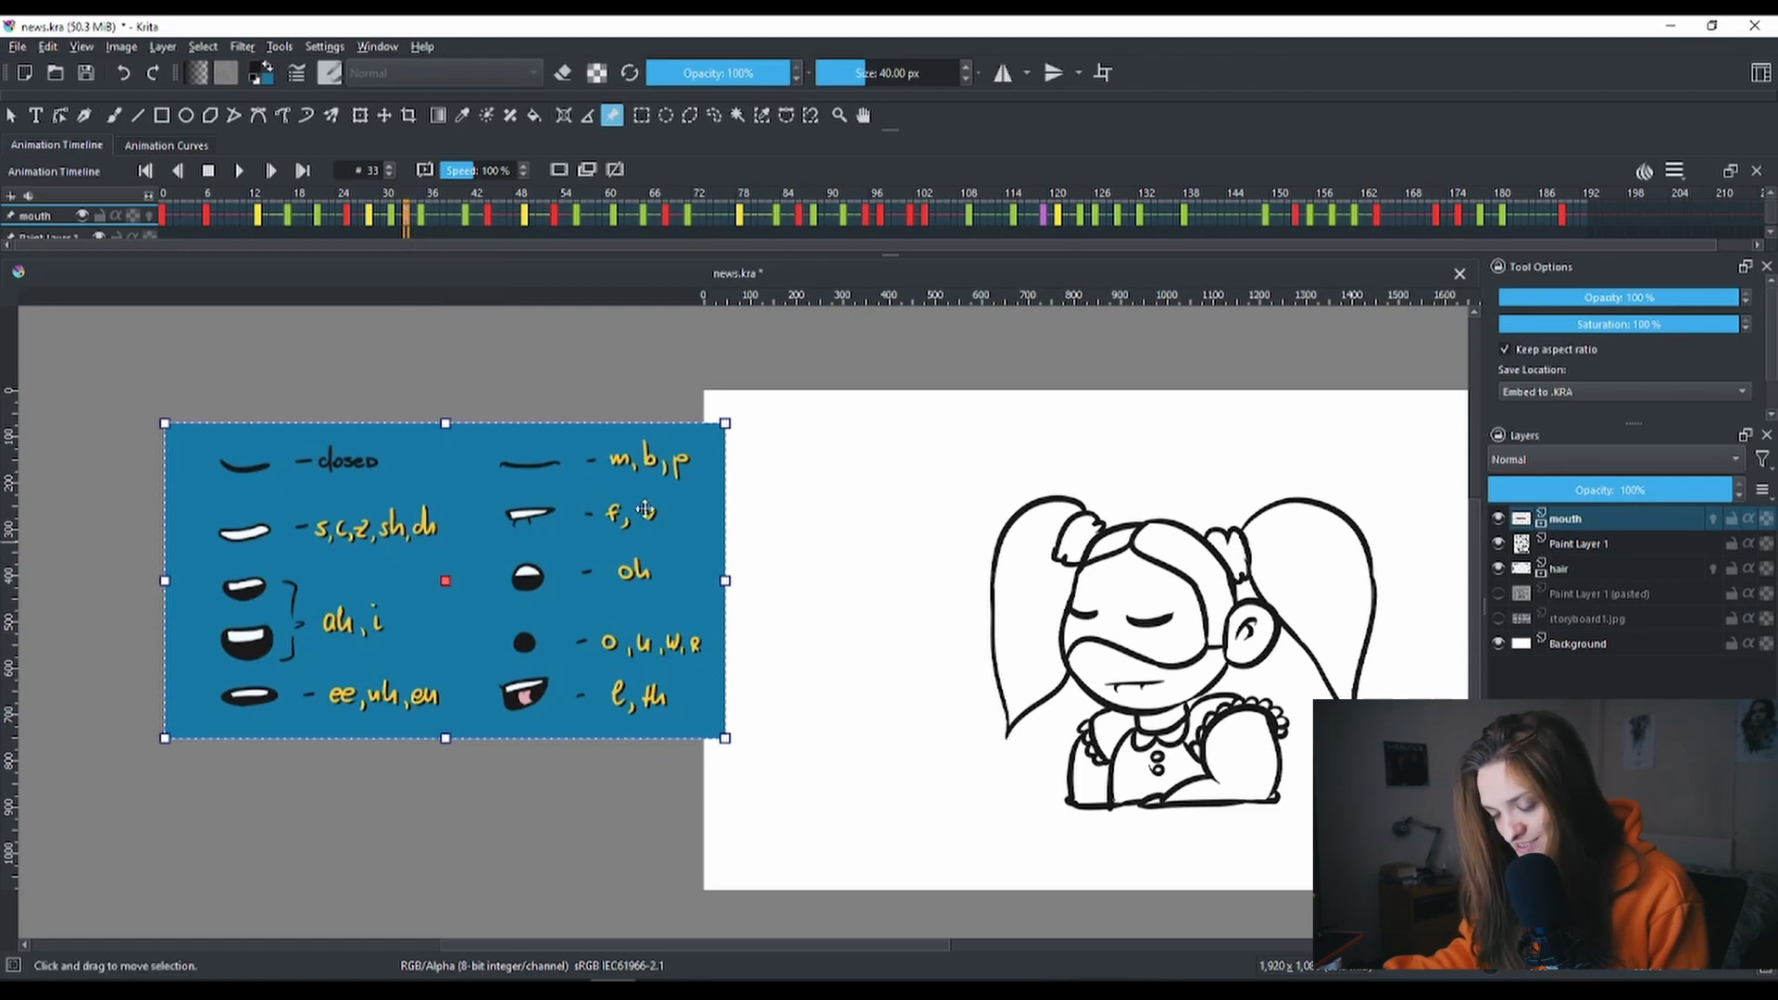
click(371, 219)
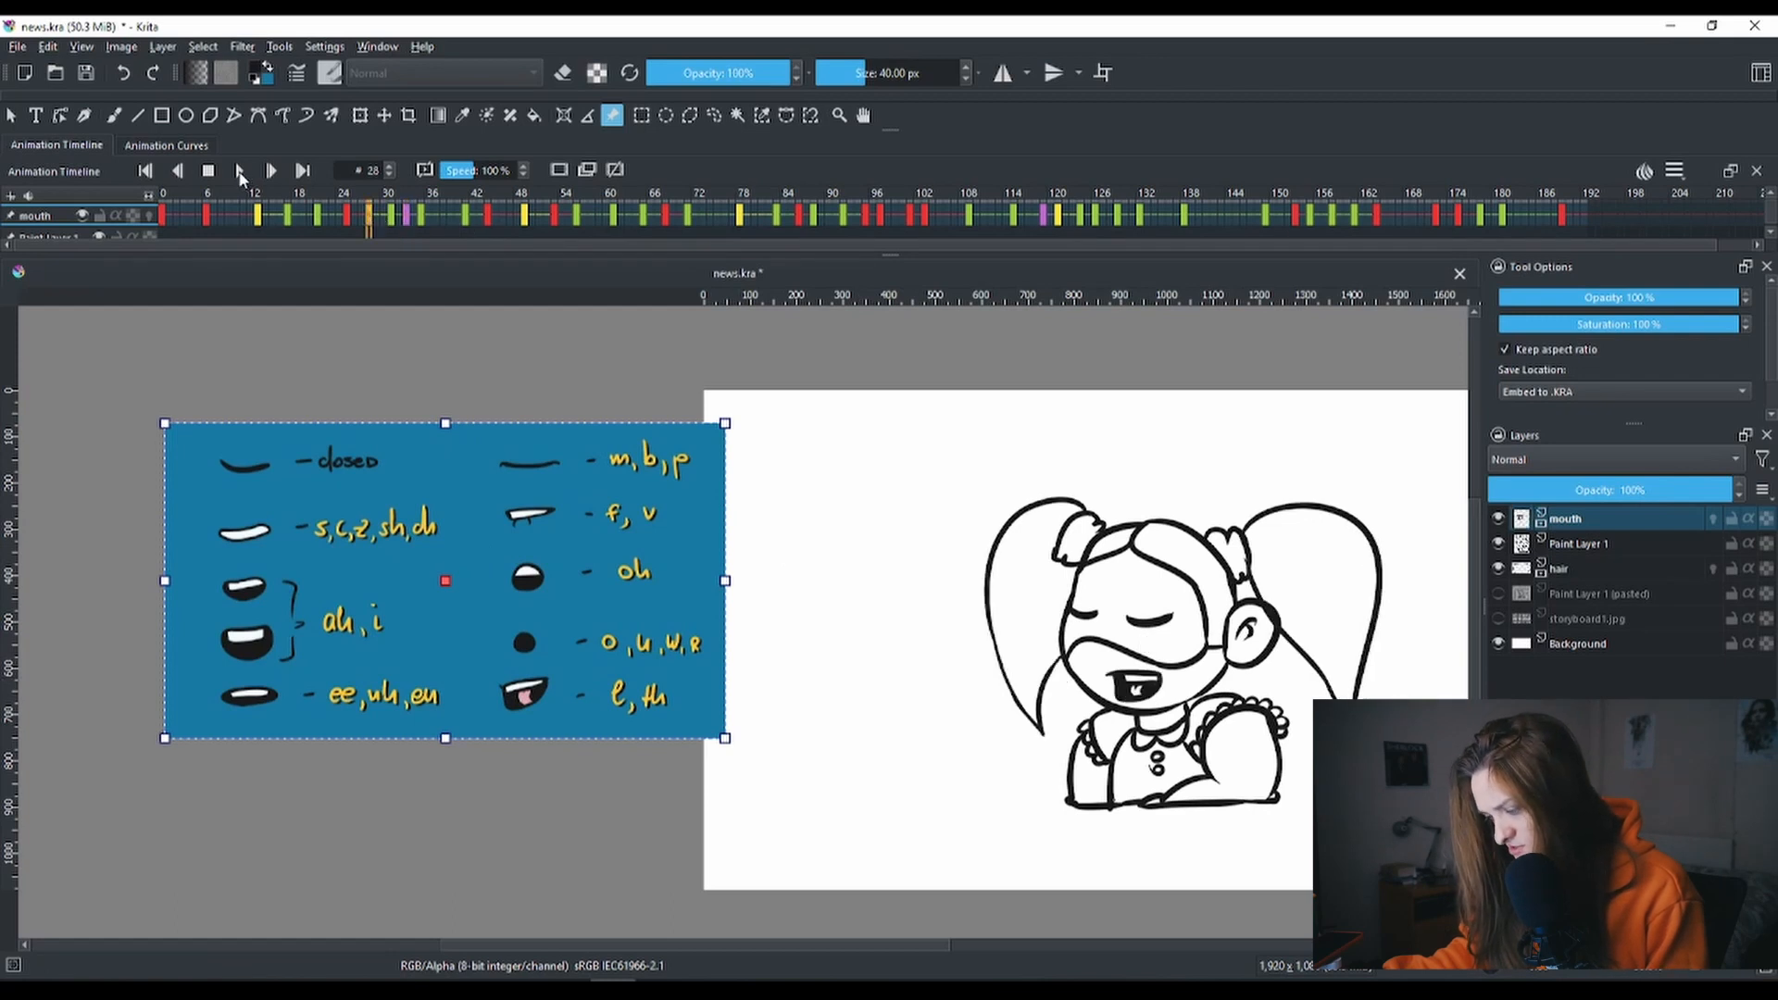
click(240, 173)
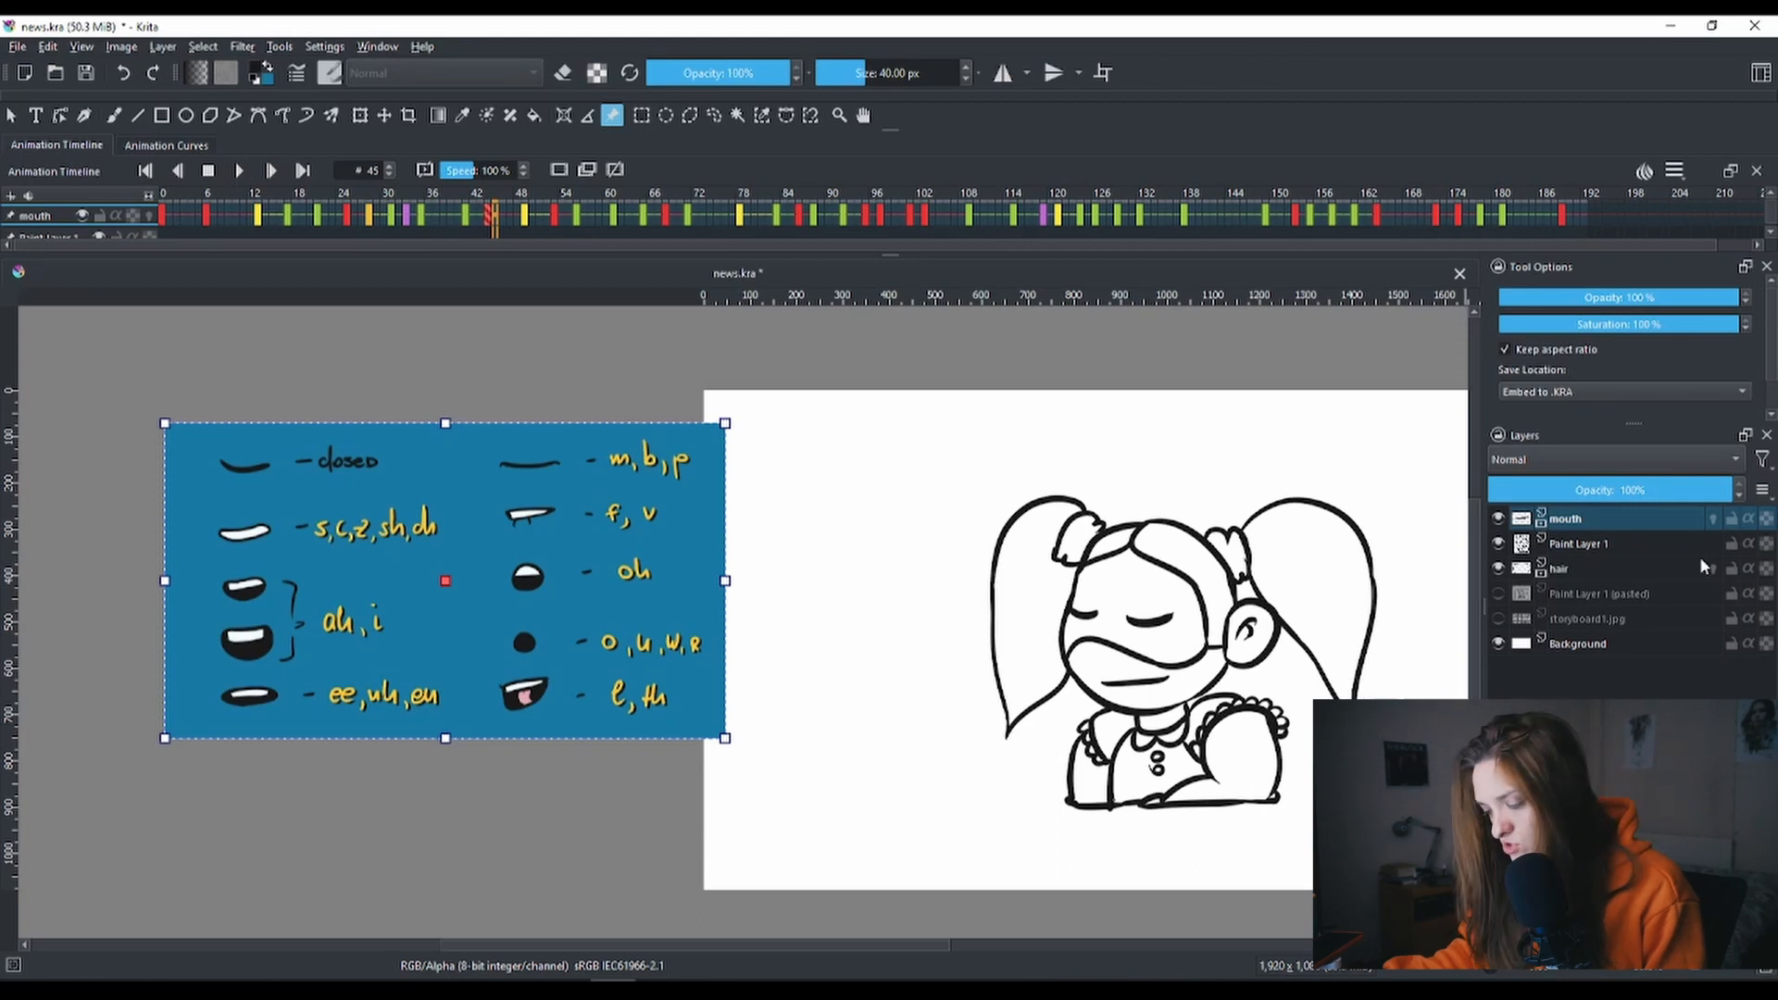
click(407, 217)
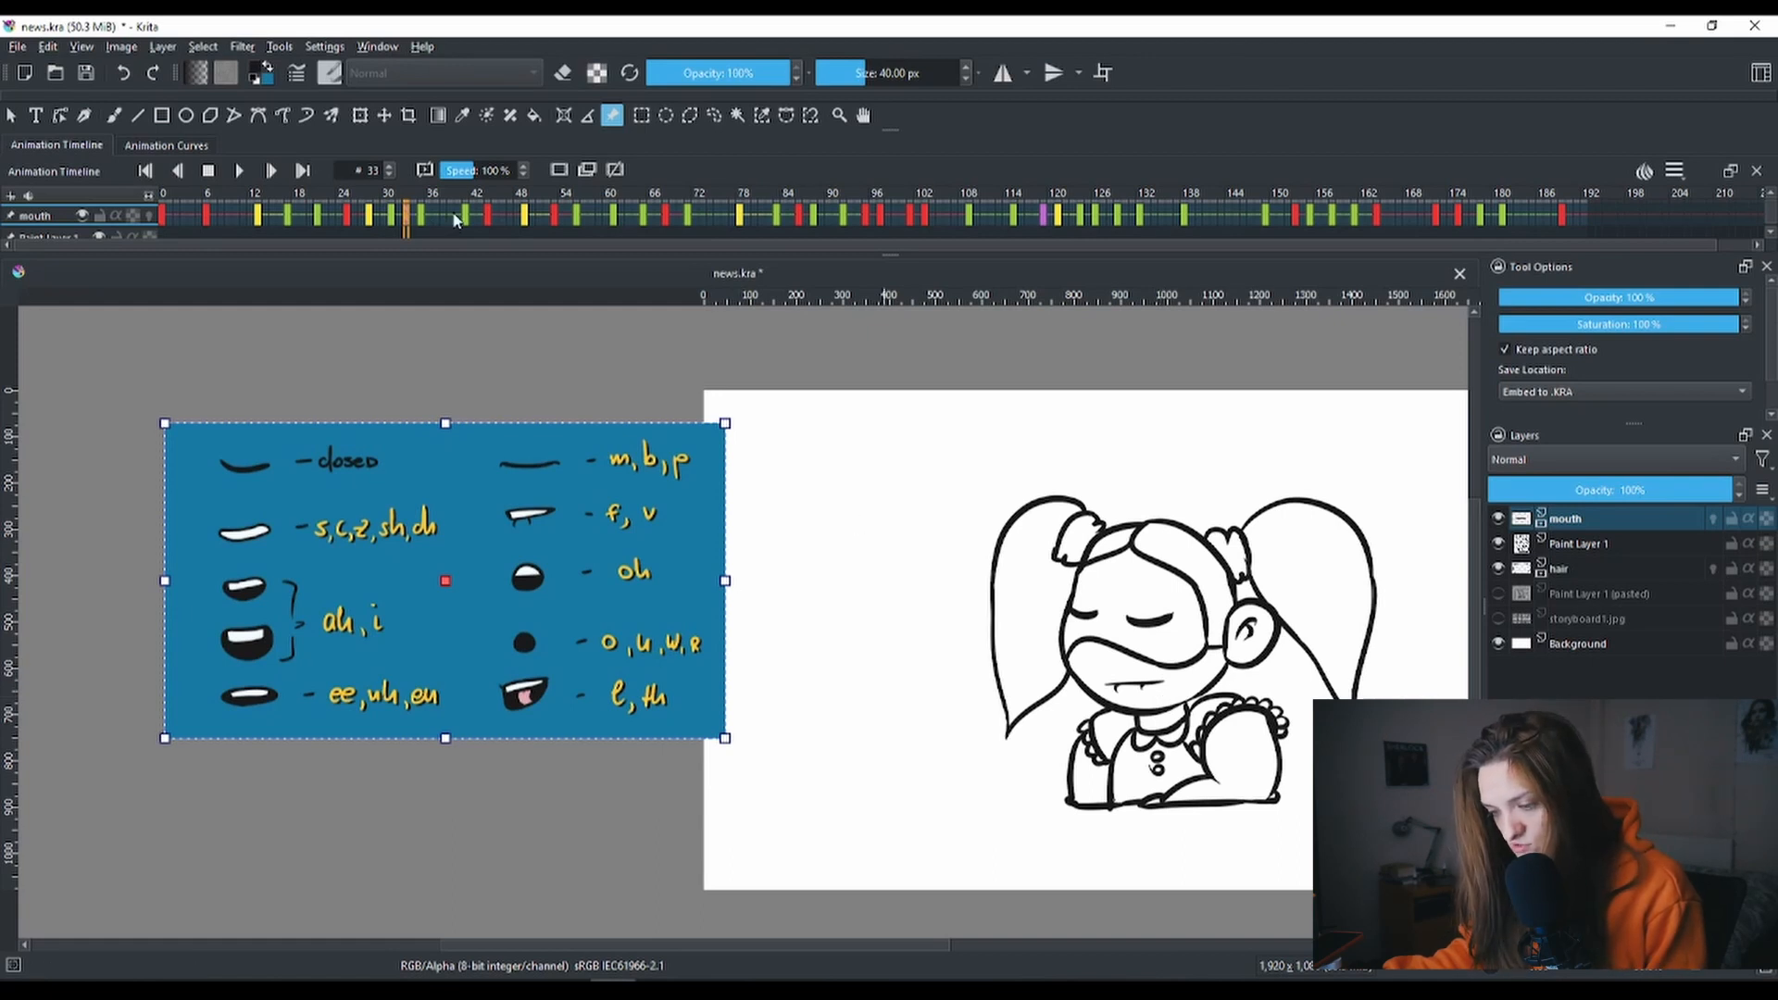
click(489, 219)
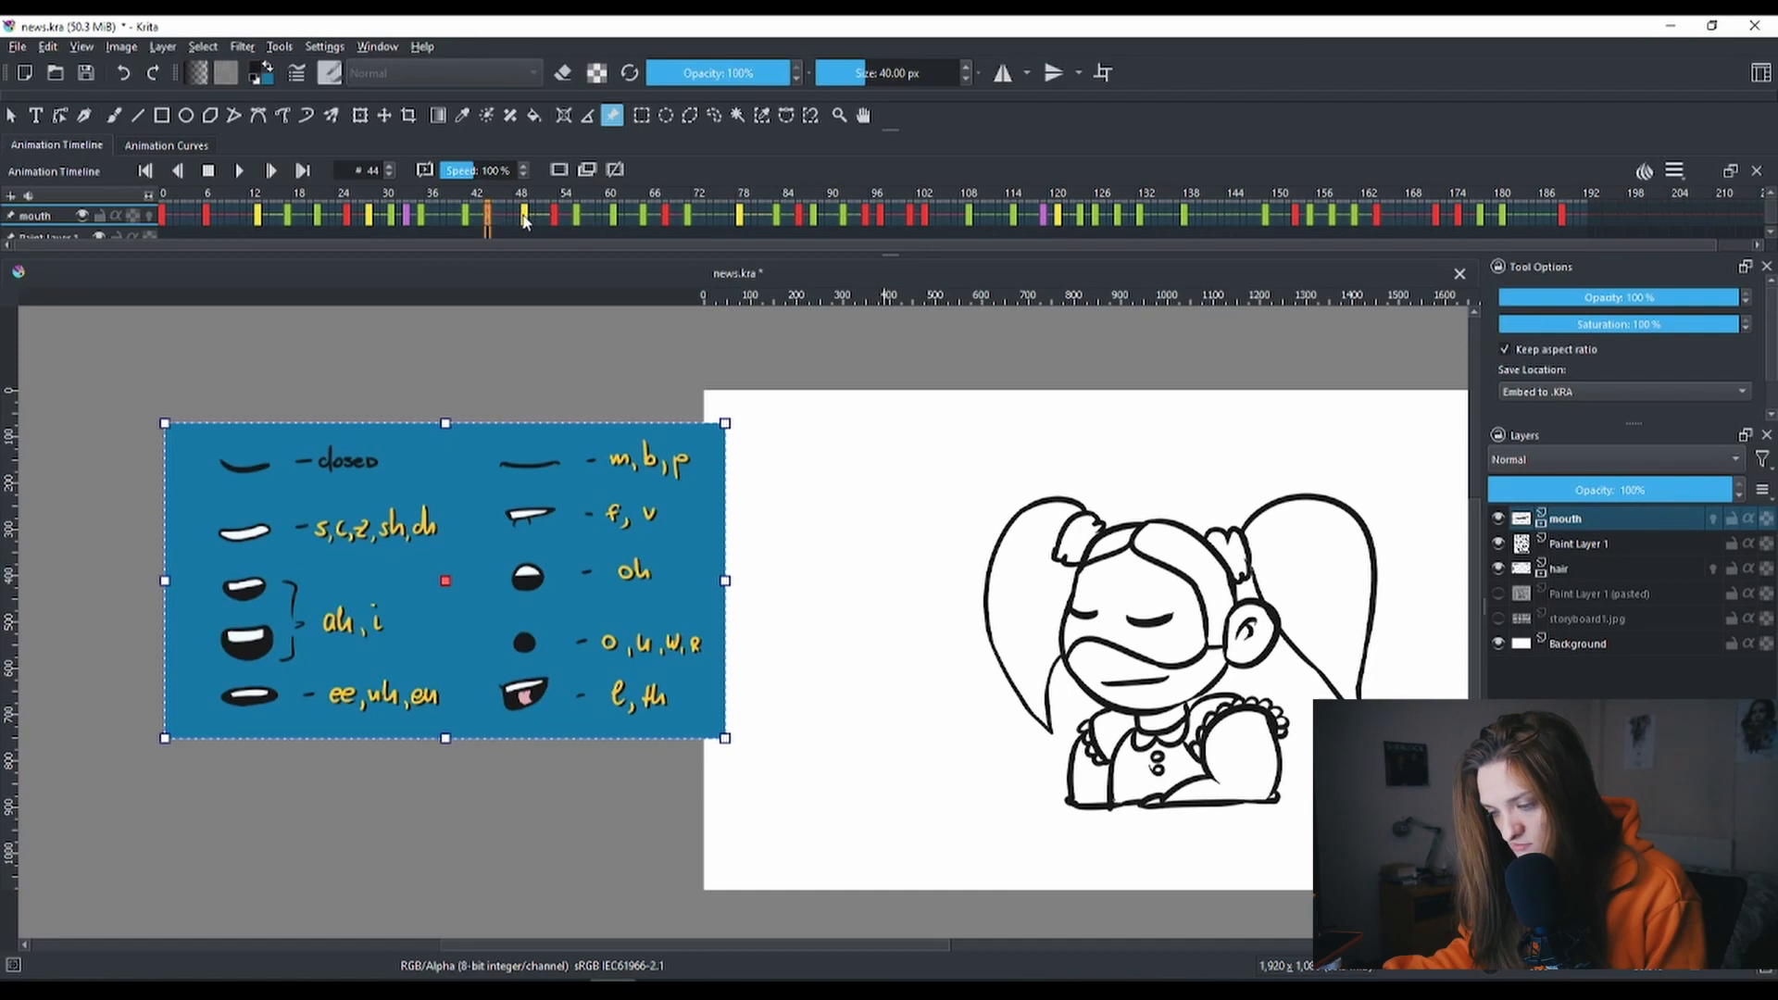
click(524, 219)
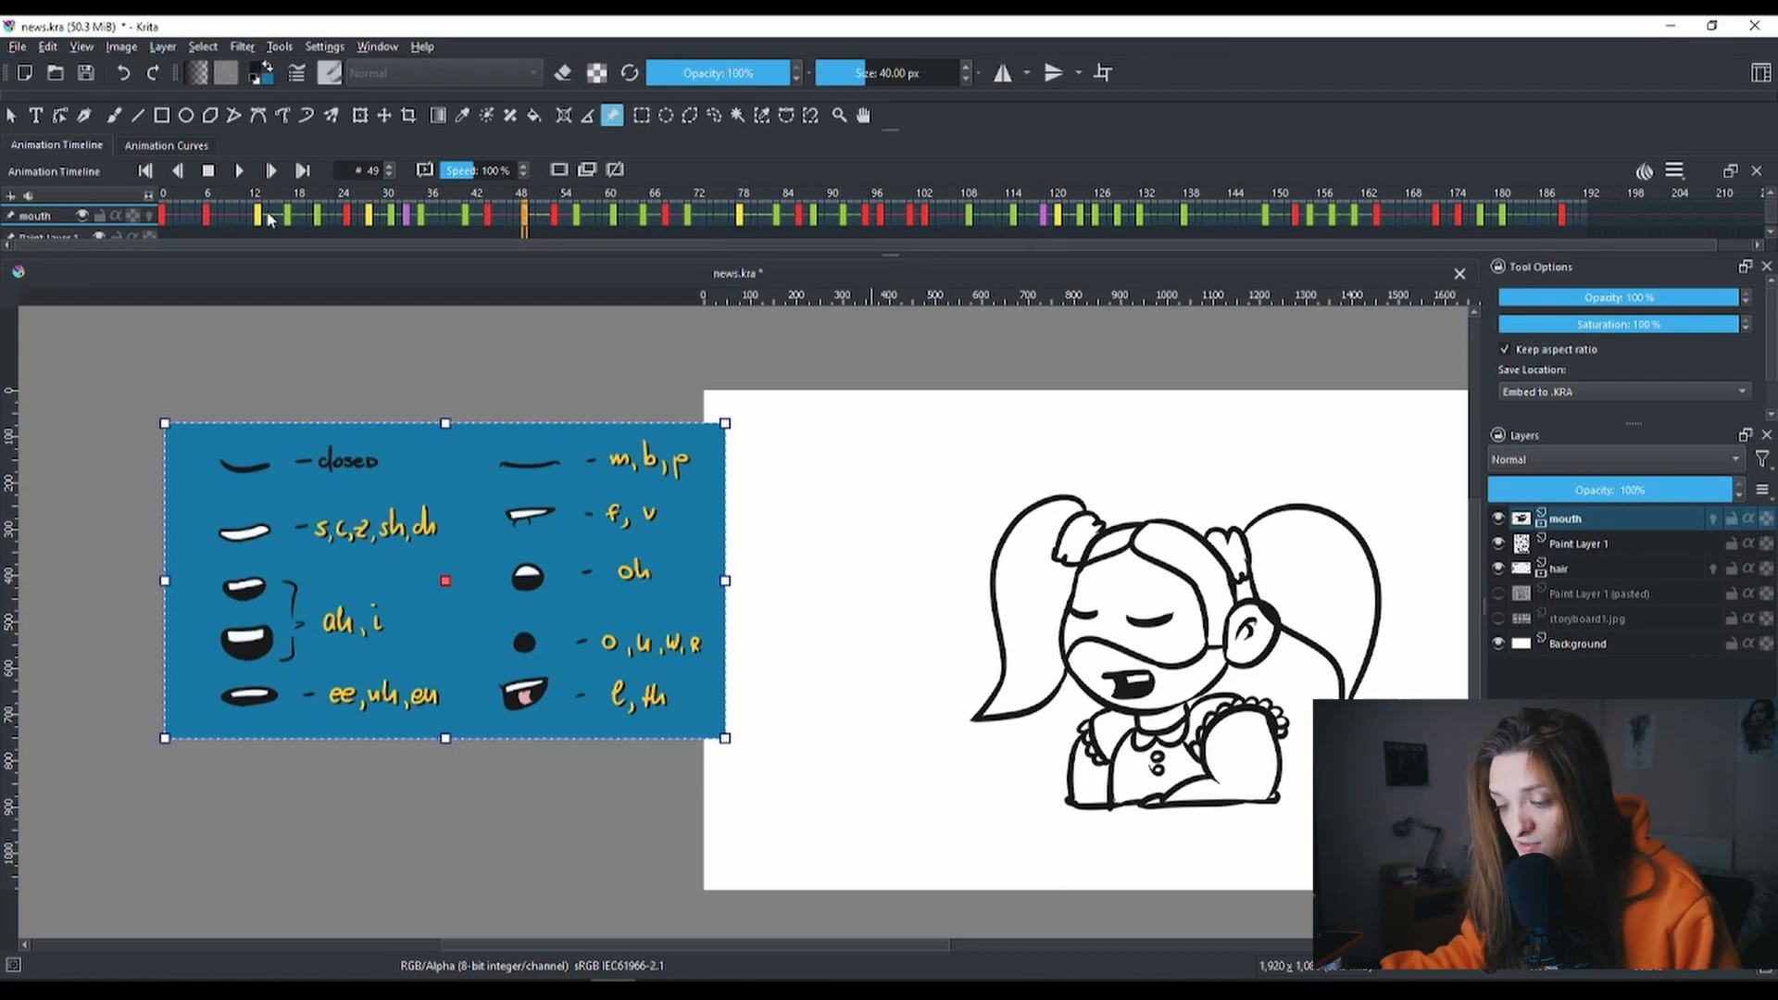
Step: Clone the mouth keyframe at frame 6 to frame 9 and switch between the two frames to compare them
click(218, 215)
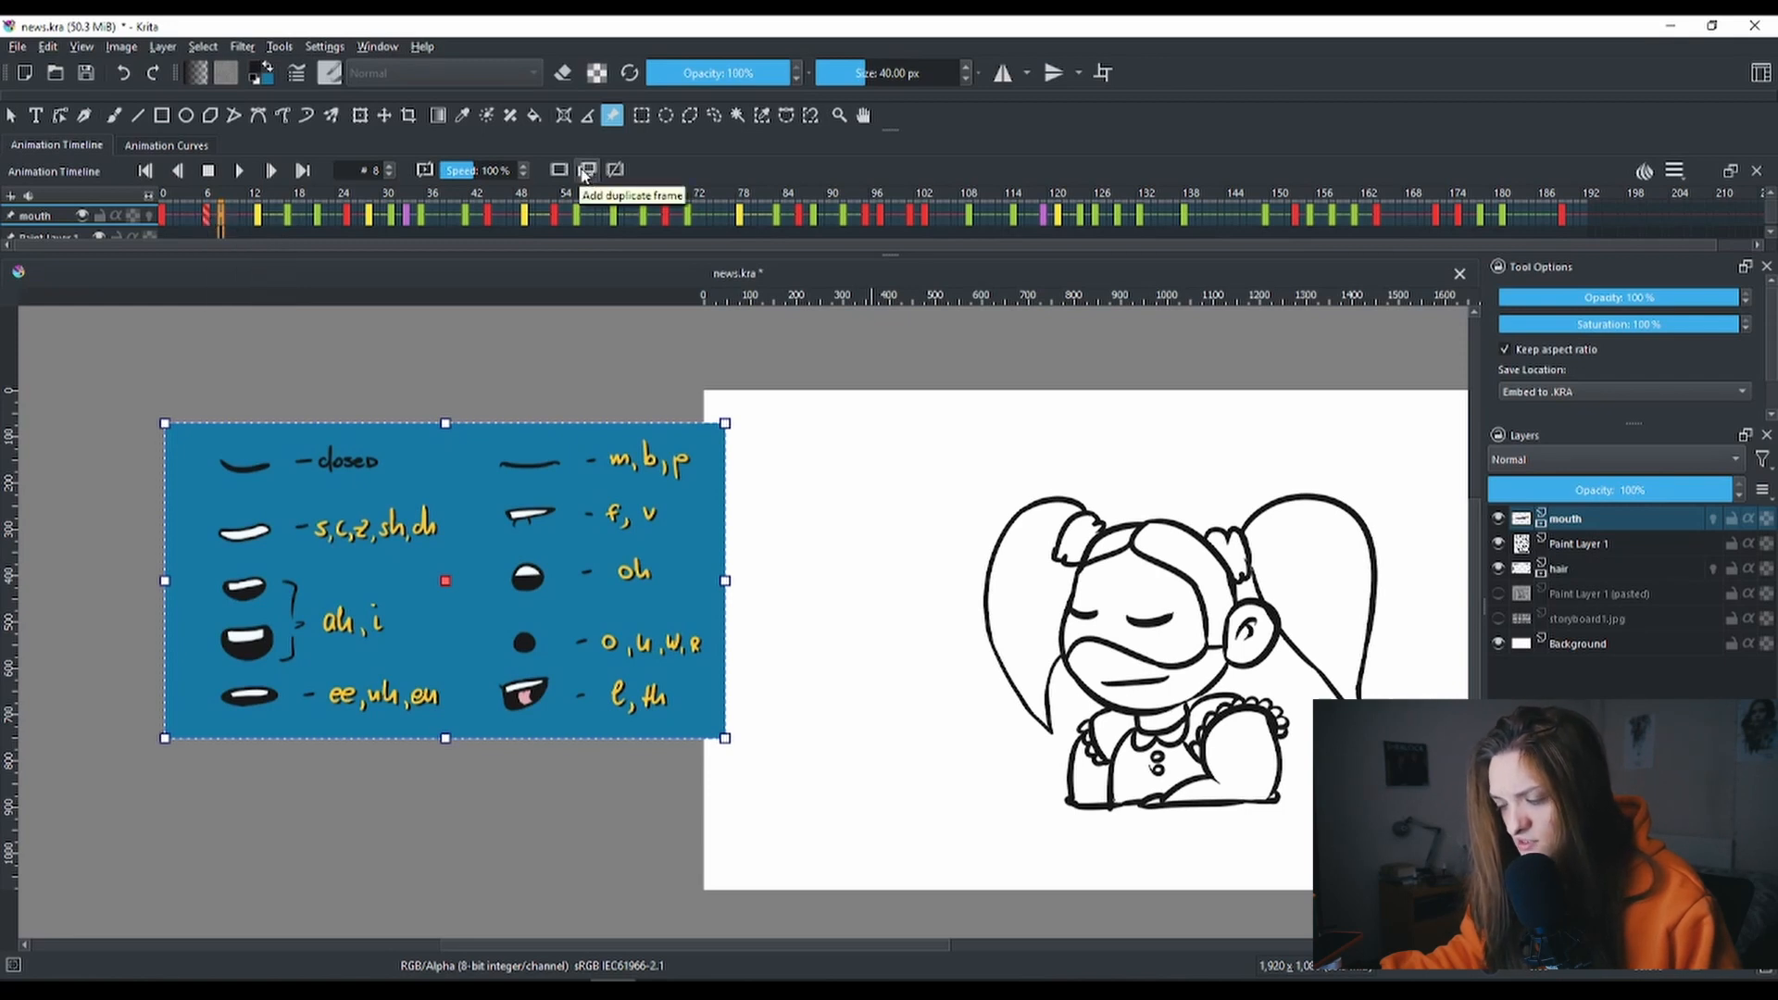
click(200, 213)
click(214, 215)
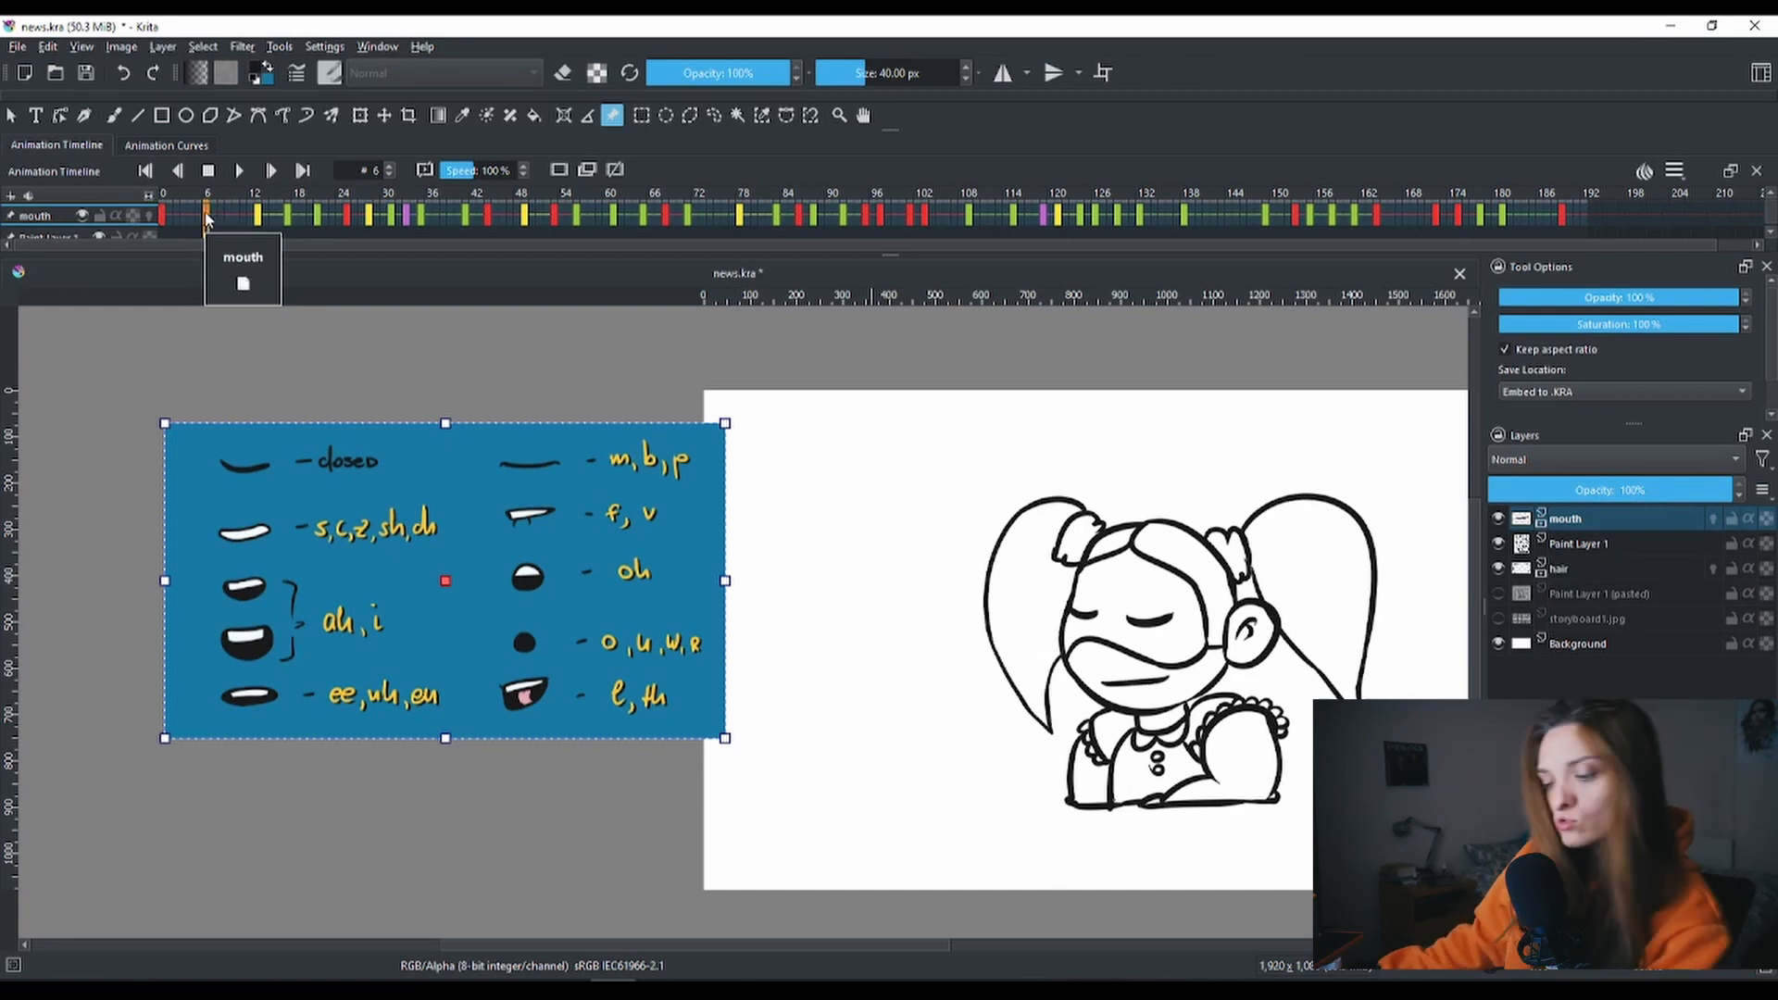
drag(218, 220, 227, 215)
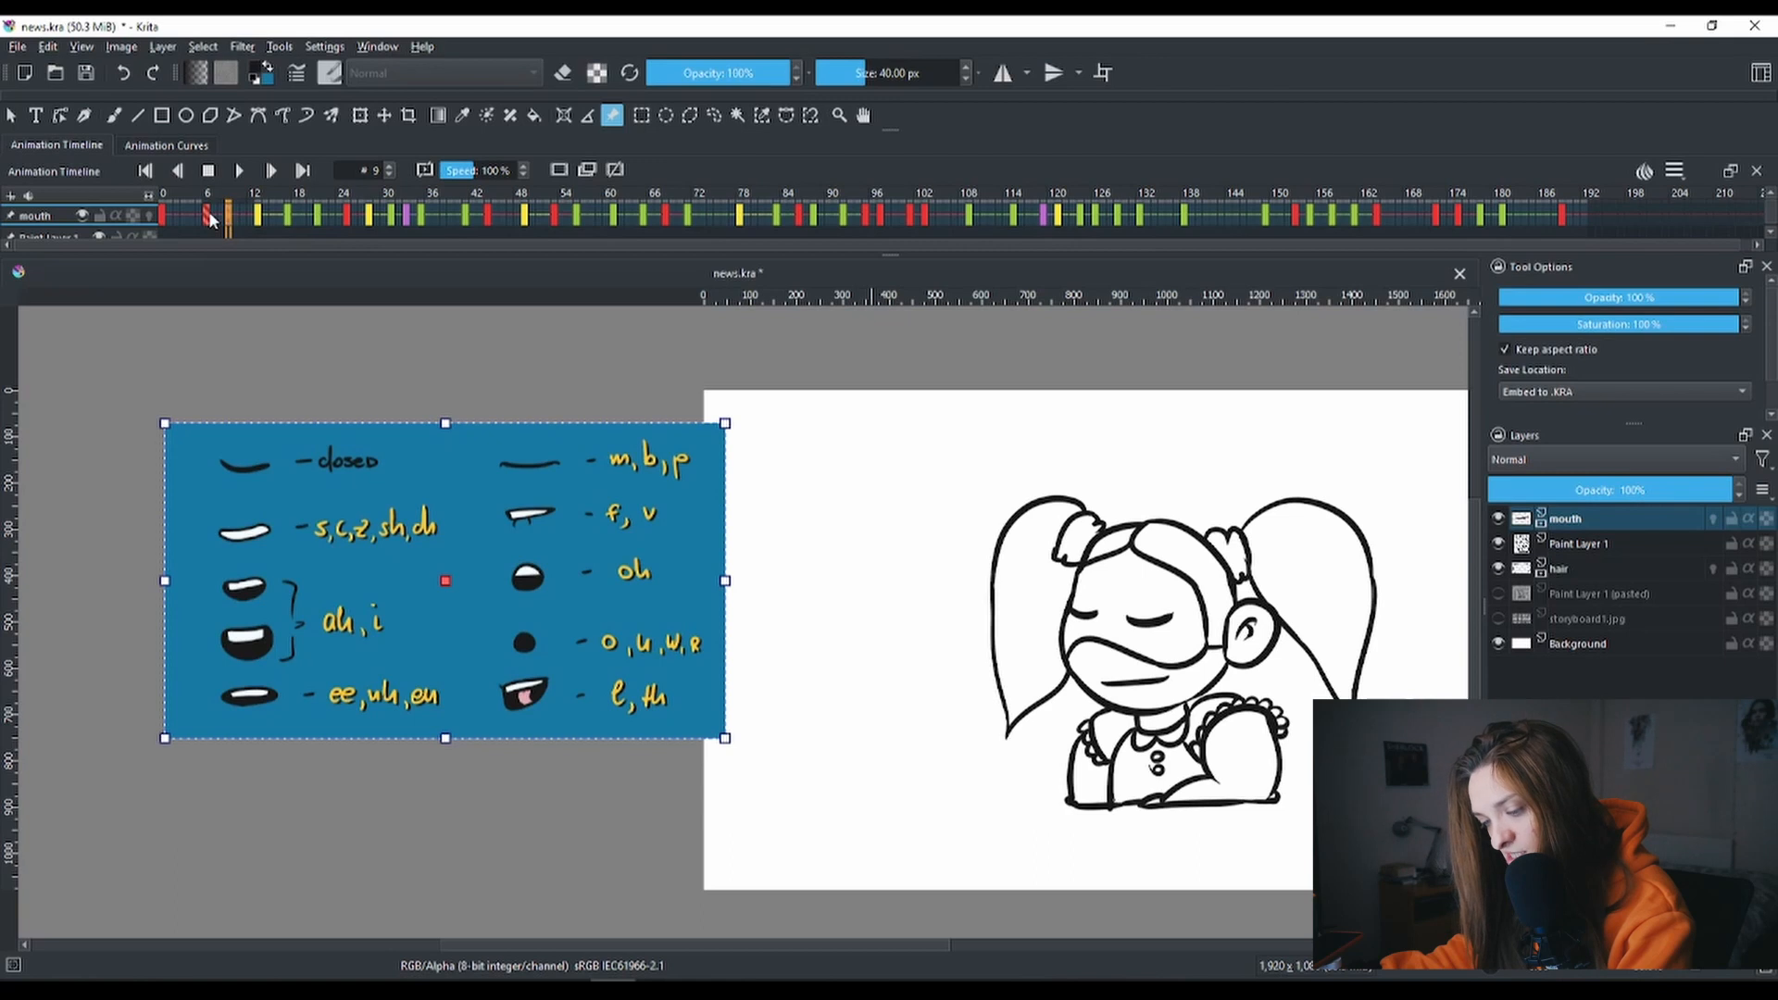
click(229, 216)
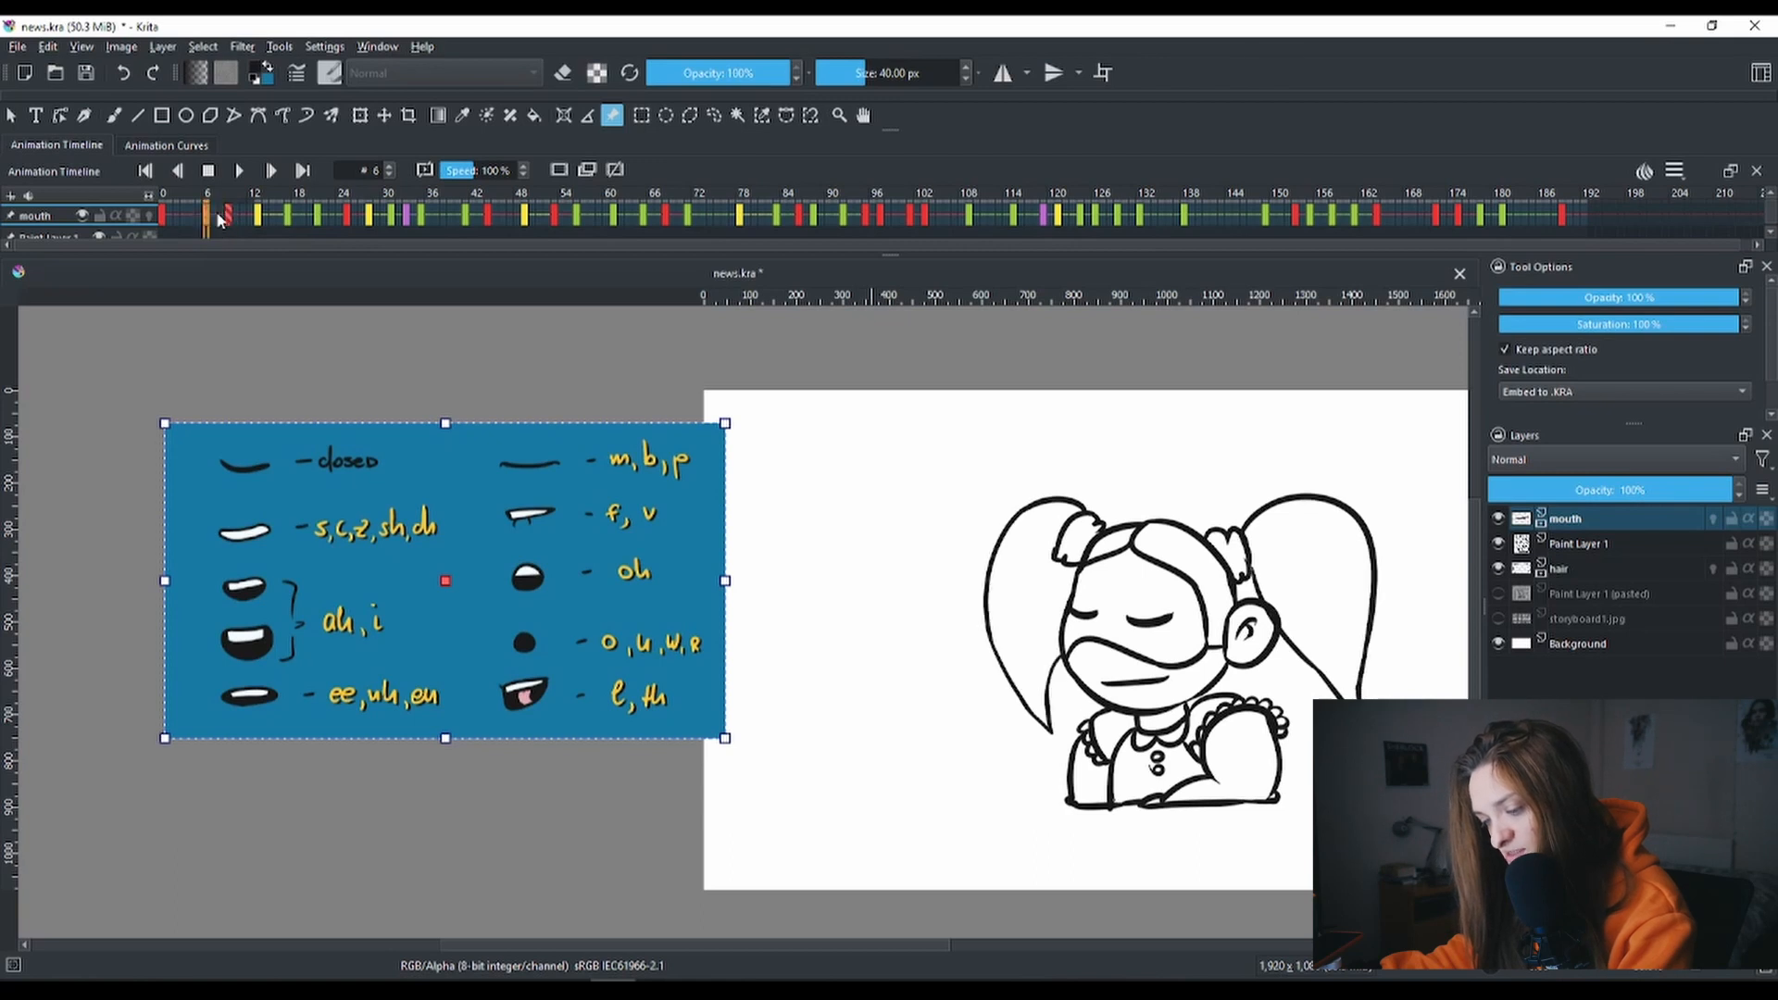
click(228, 218)
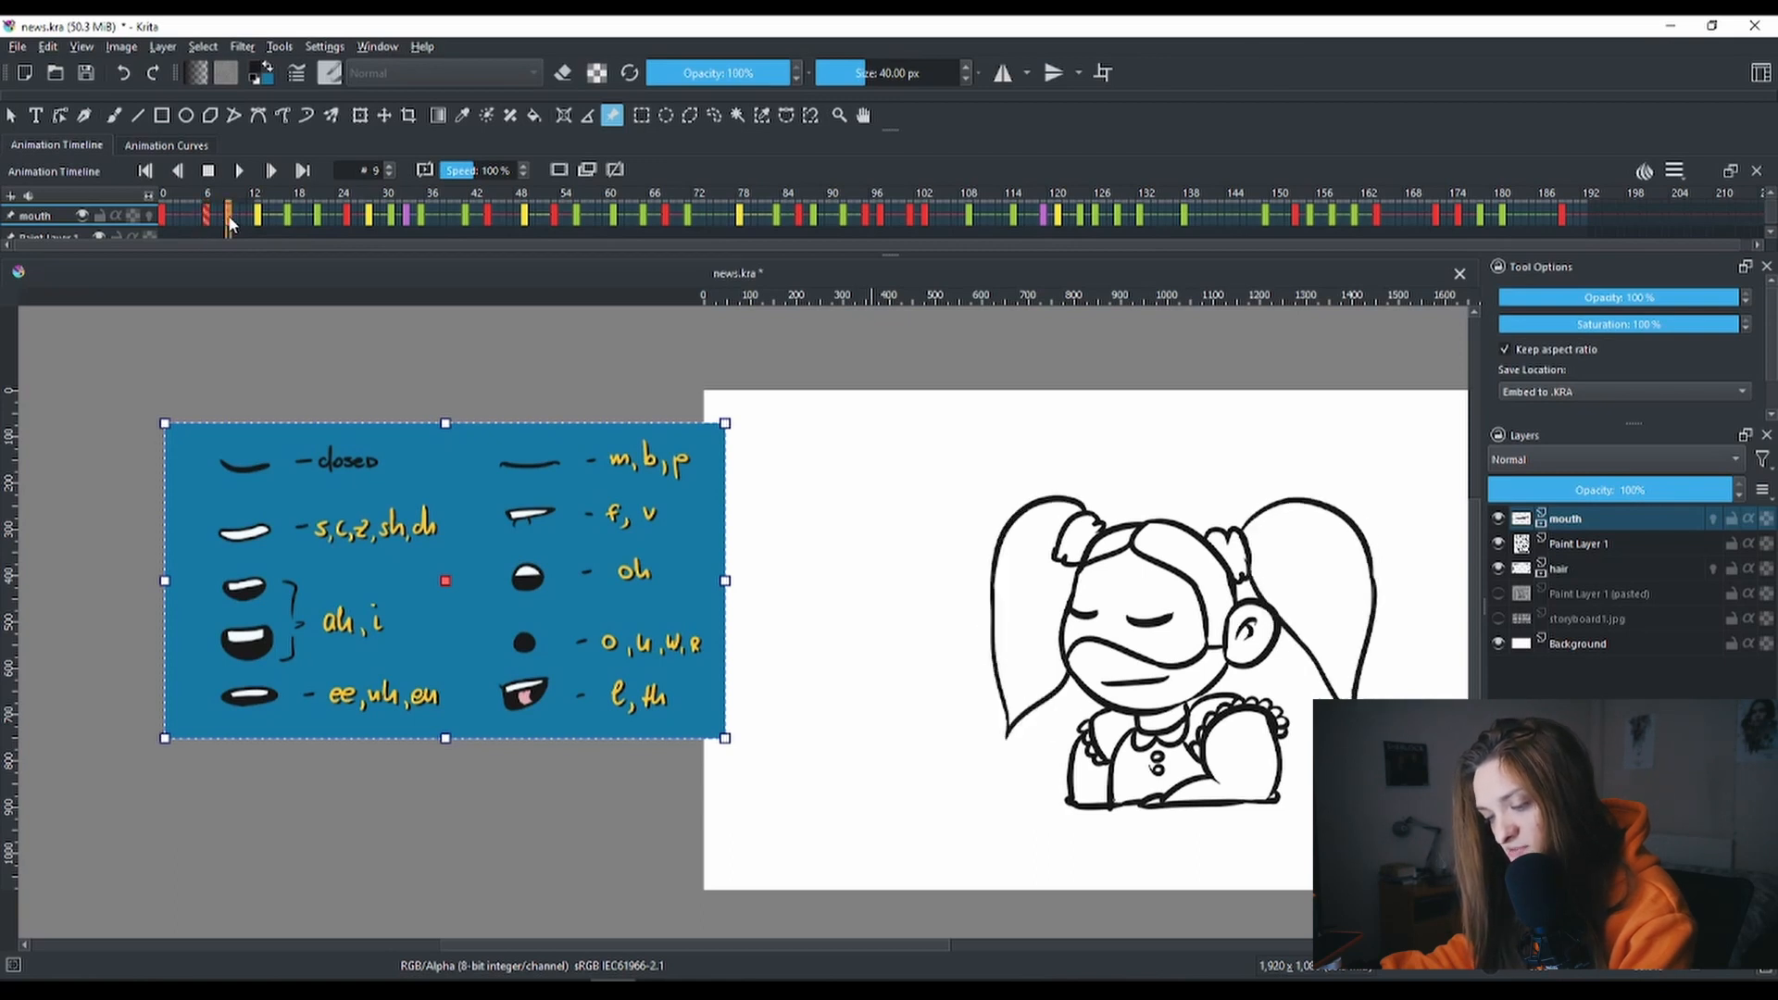
Step: Clone the mouth keyframe at frame 138 to frame 191, and paint a thick black stroke over the mouth at frame 138
drag(1184, 220, 1575, 219)
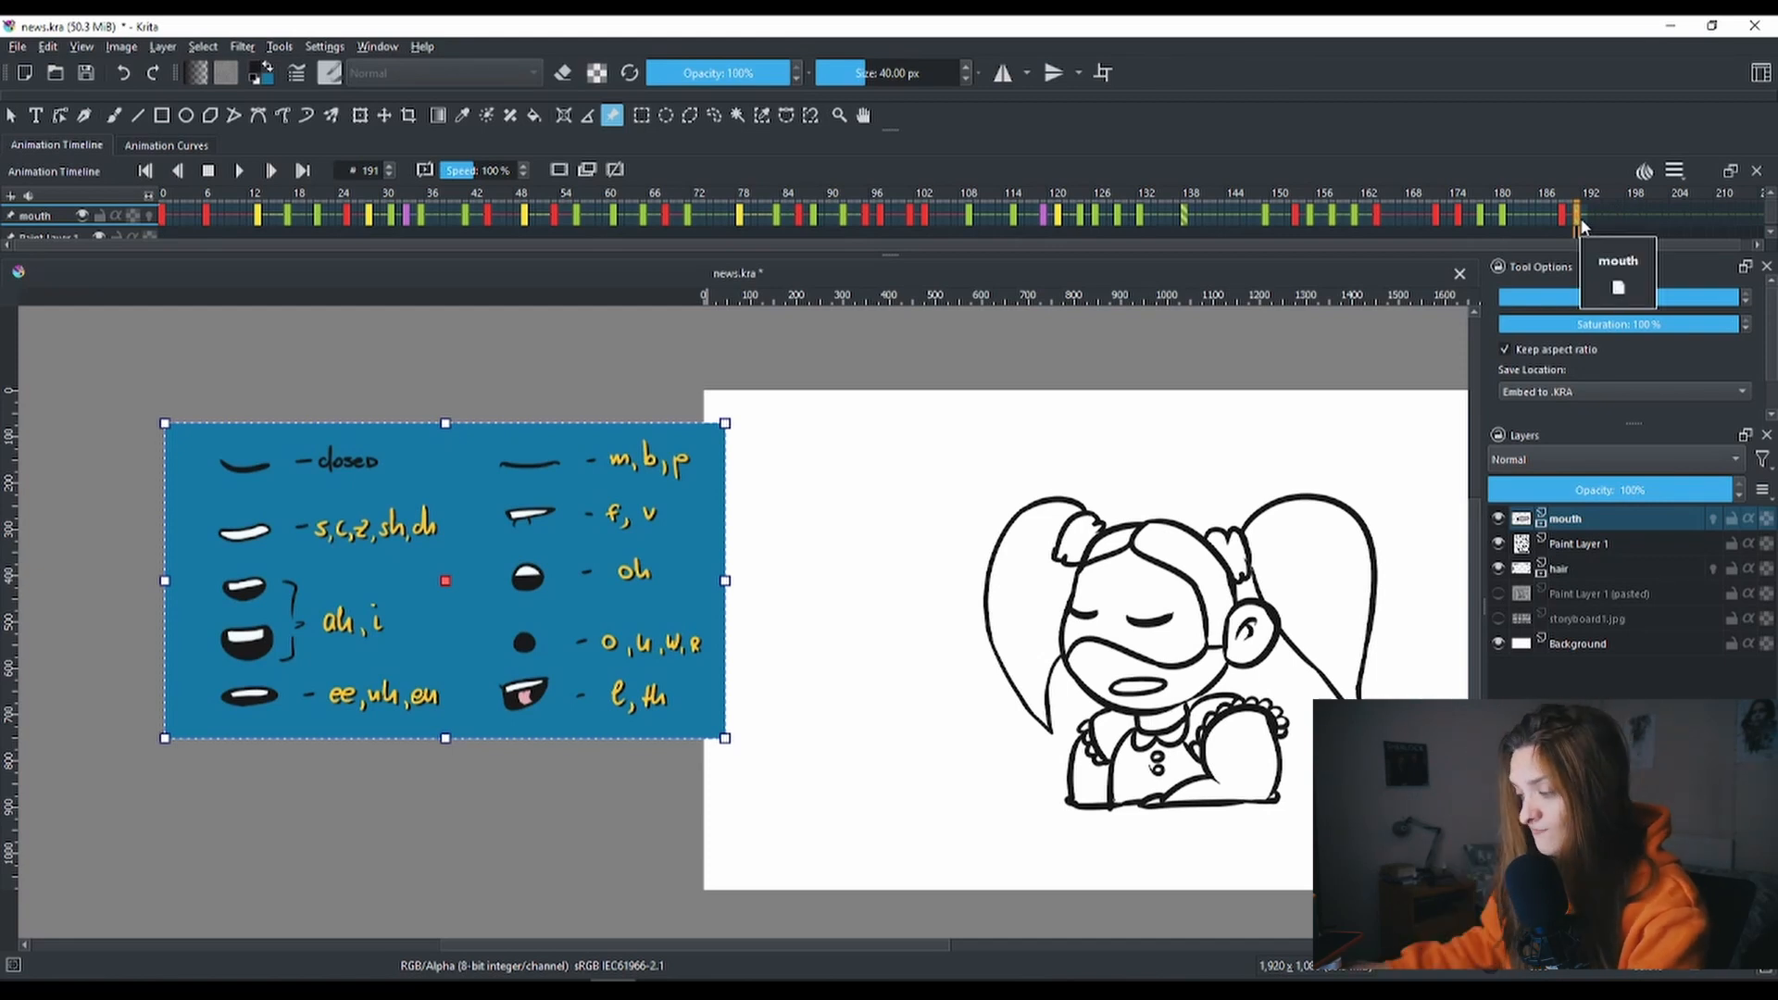
click(1184, 215)
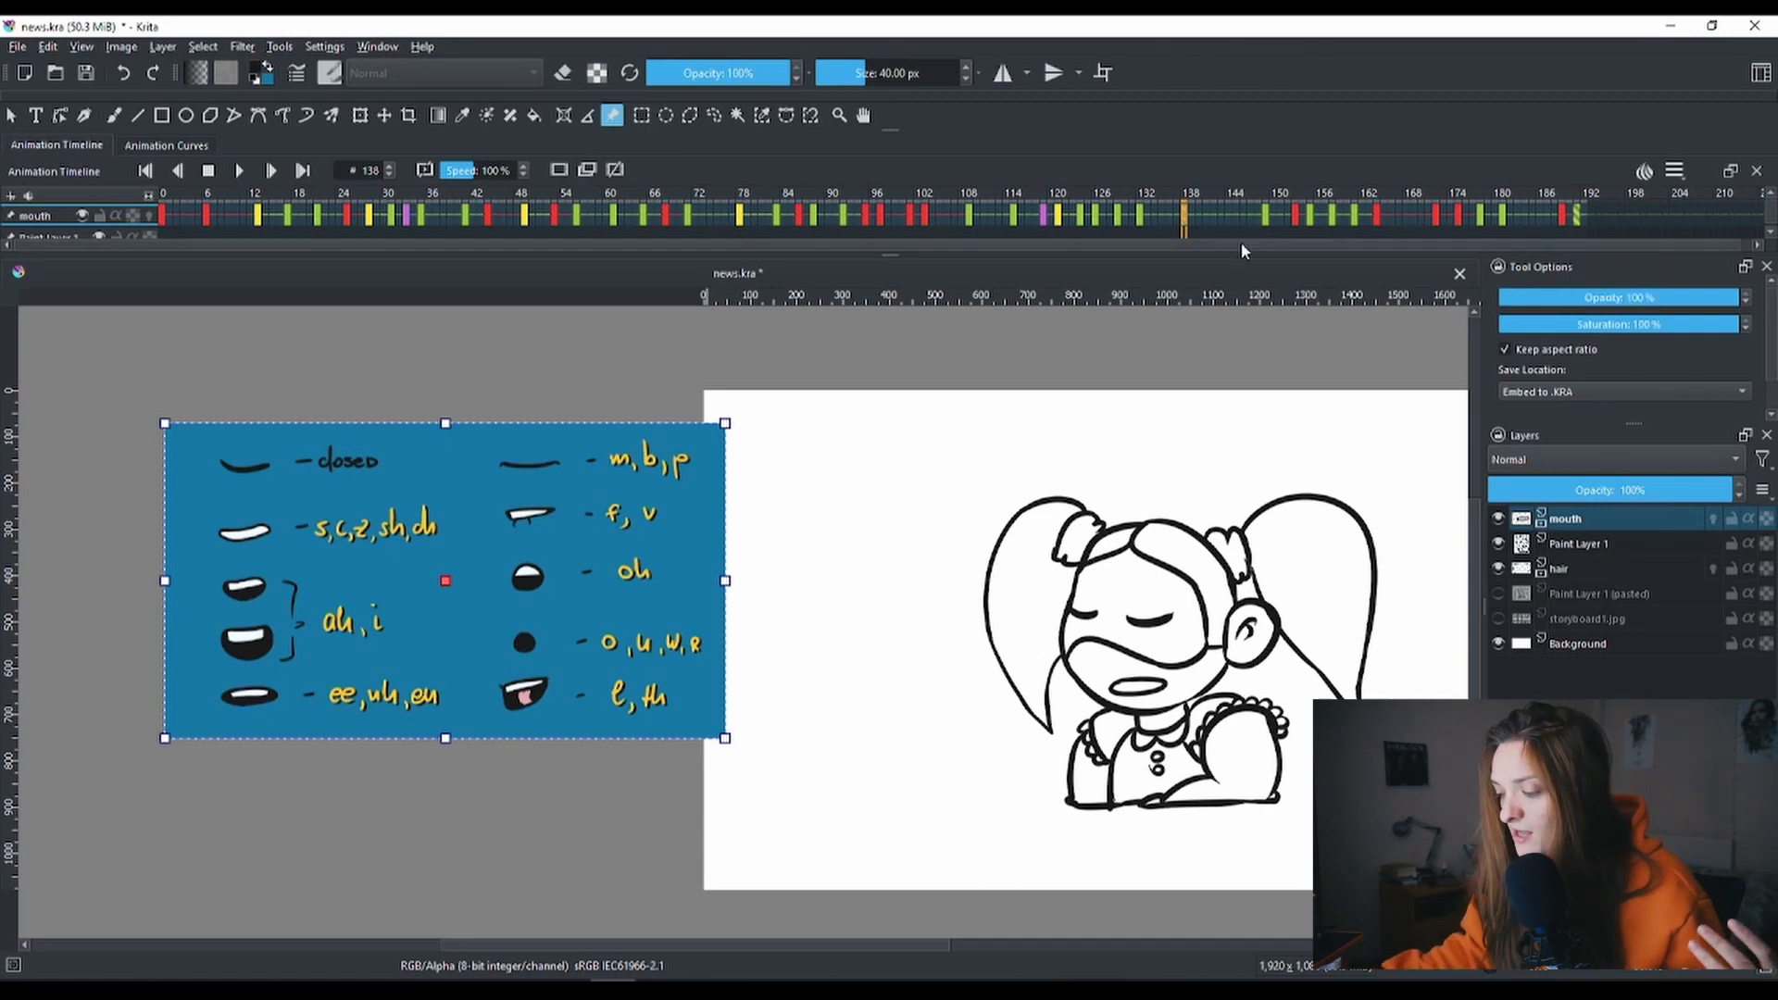
scroll(1169, 616, up, 2)
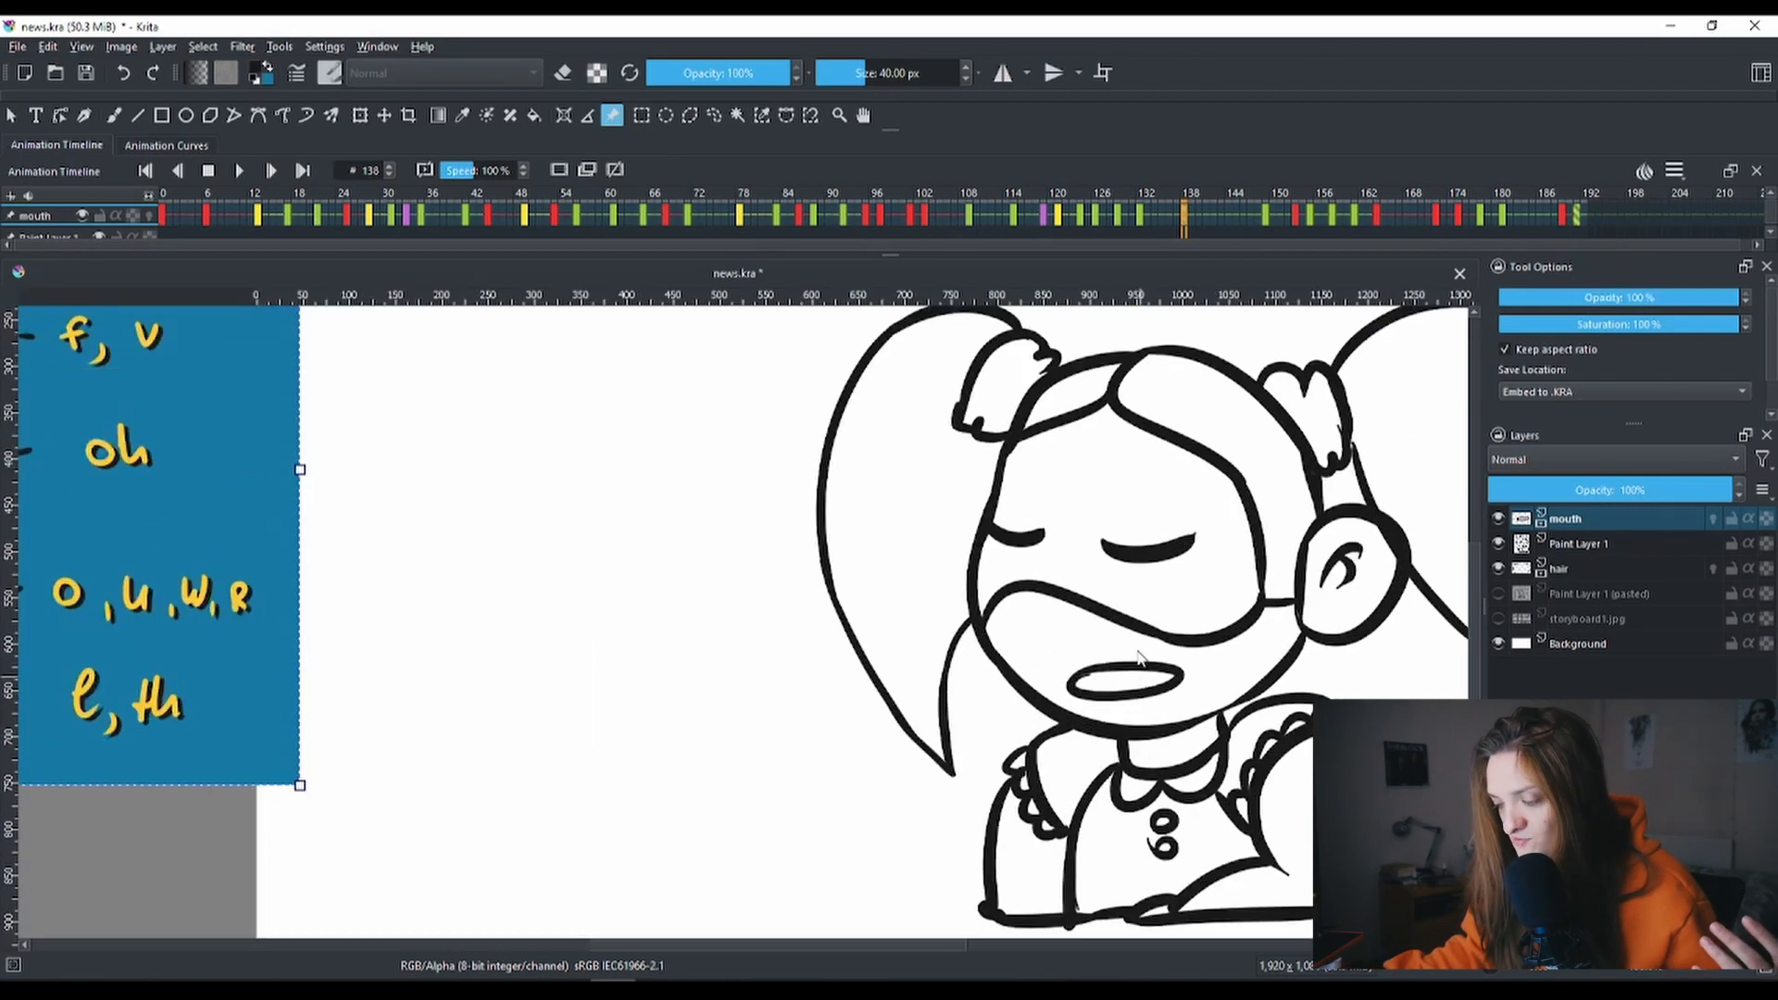
click(113, 115)
mouse_move(1106, 686)
mouse_down()
mouse_move(1075, 662)
mouse_move(1126, 669)
mouse_up()
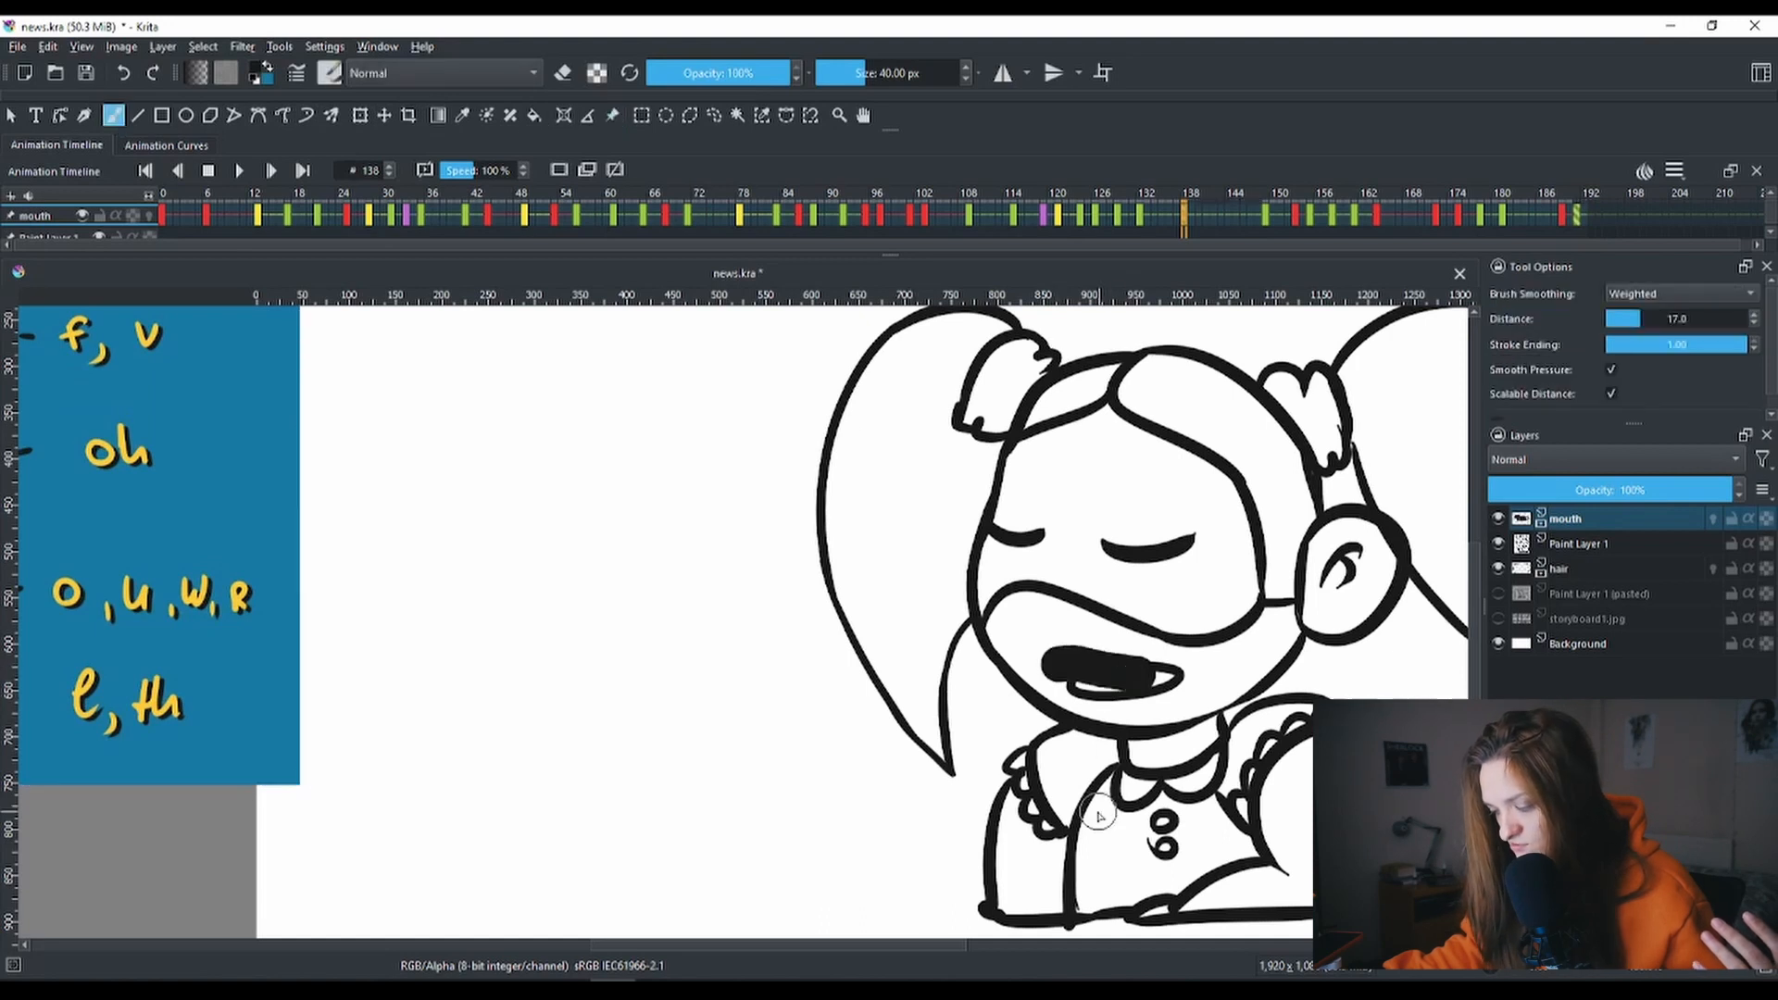
click(1580, 215)
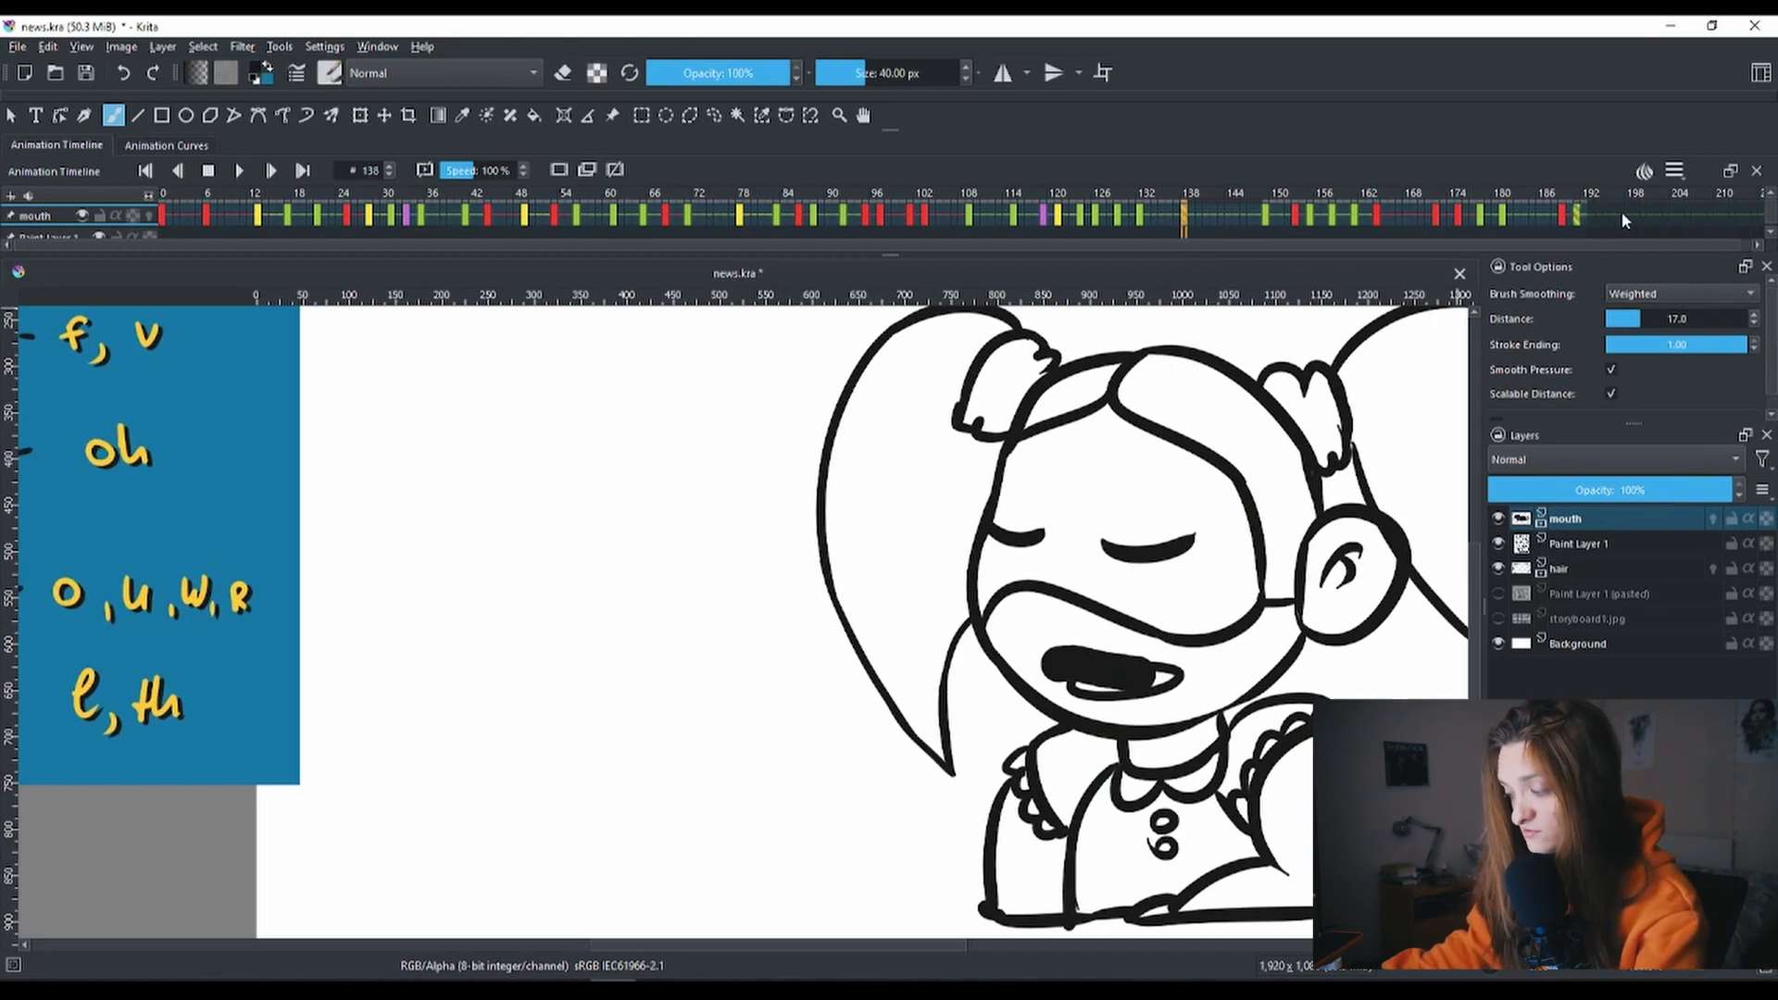
Step: Undo the black brush stroke on the mouth and the cloned keyframe at frame 191
key(ctrl+z)
key(ctrl+z)
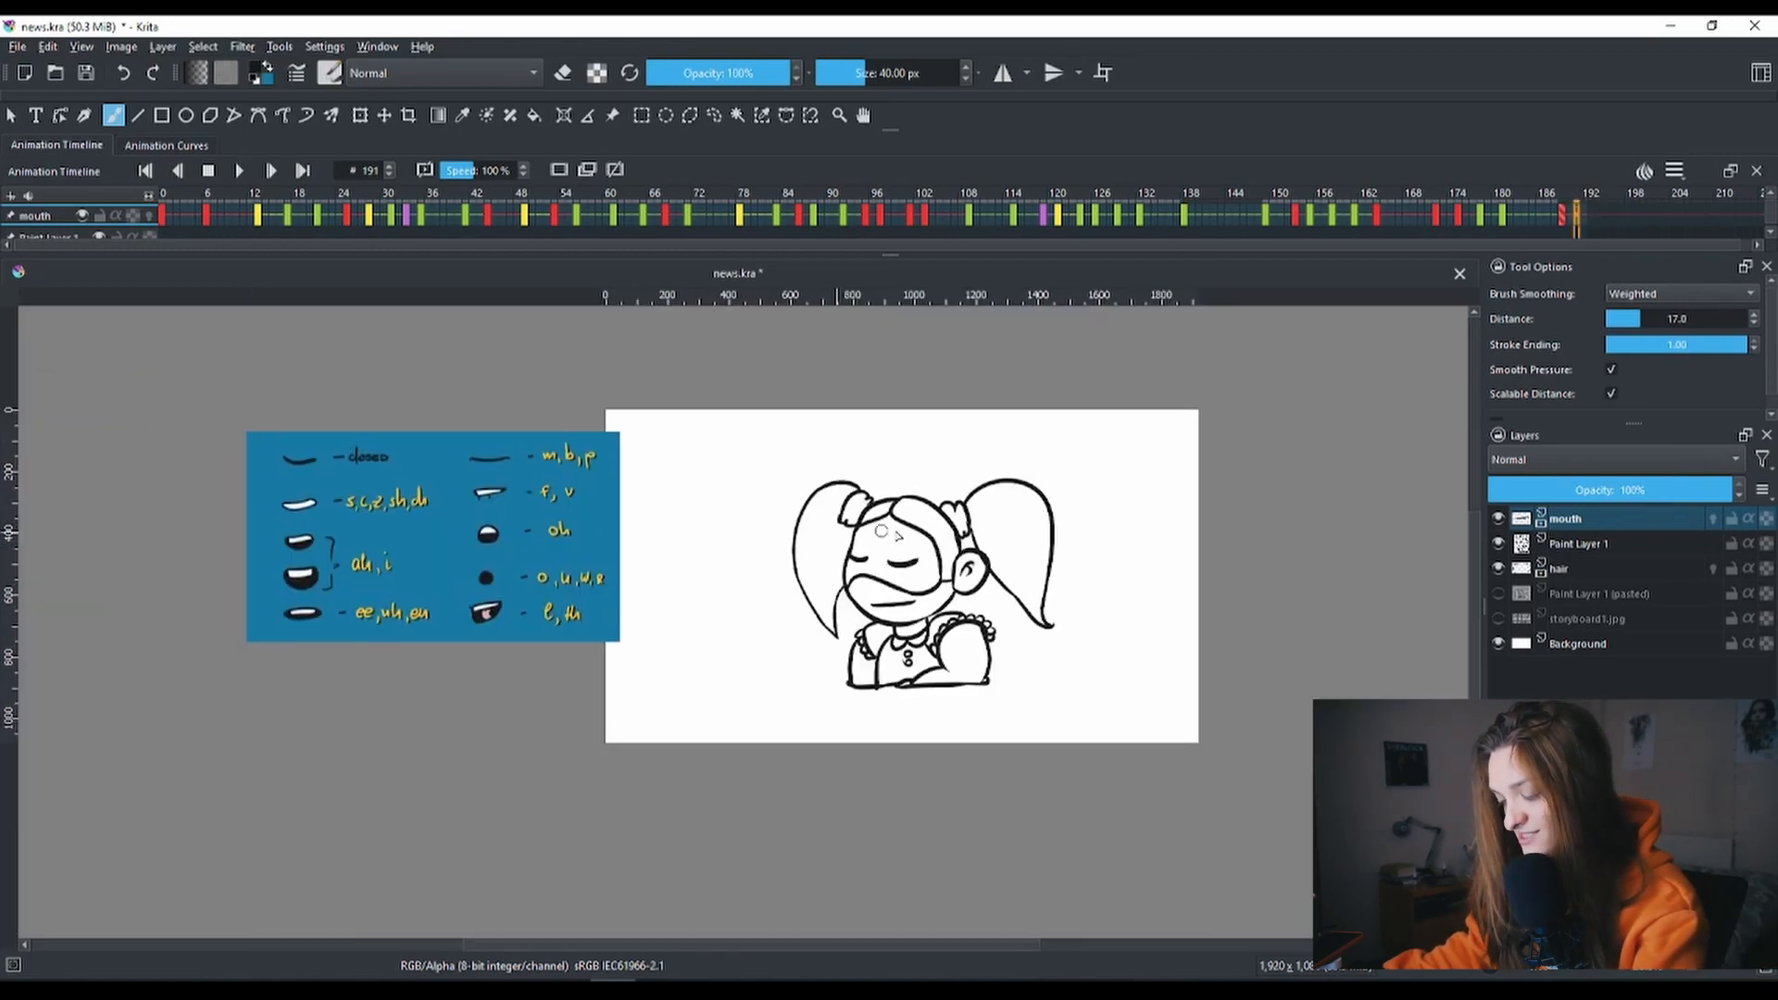
scroll(906, 535, up, 1)
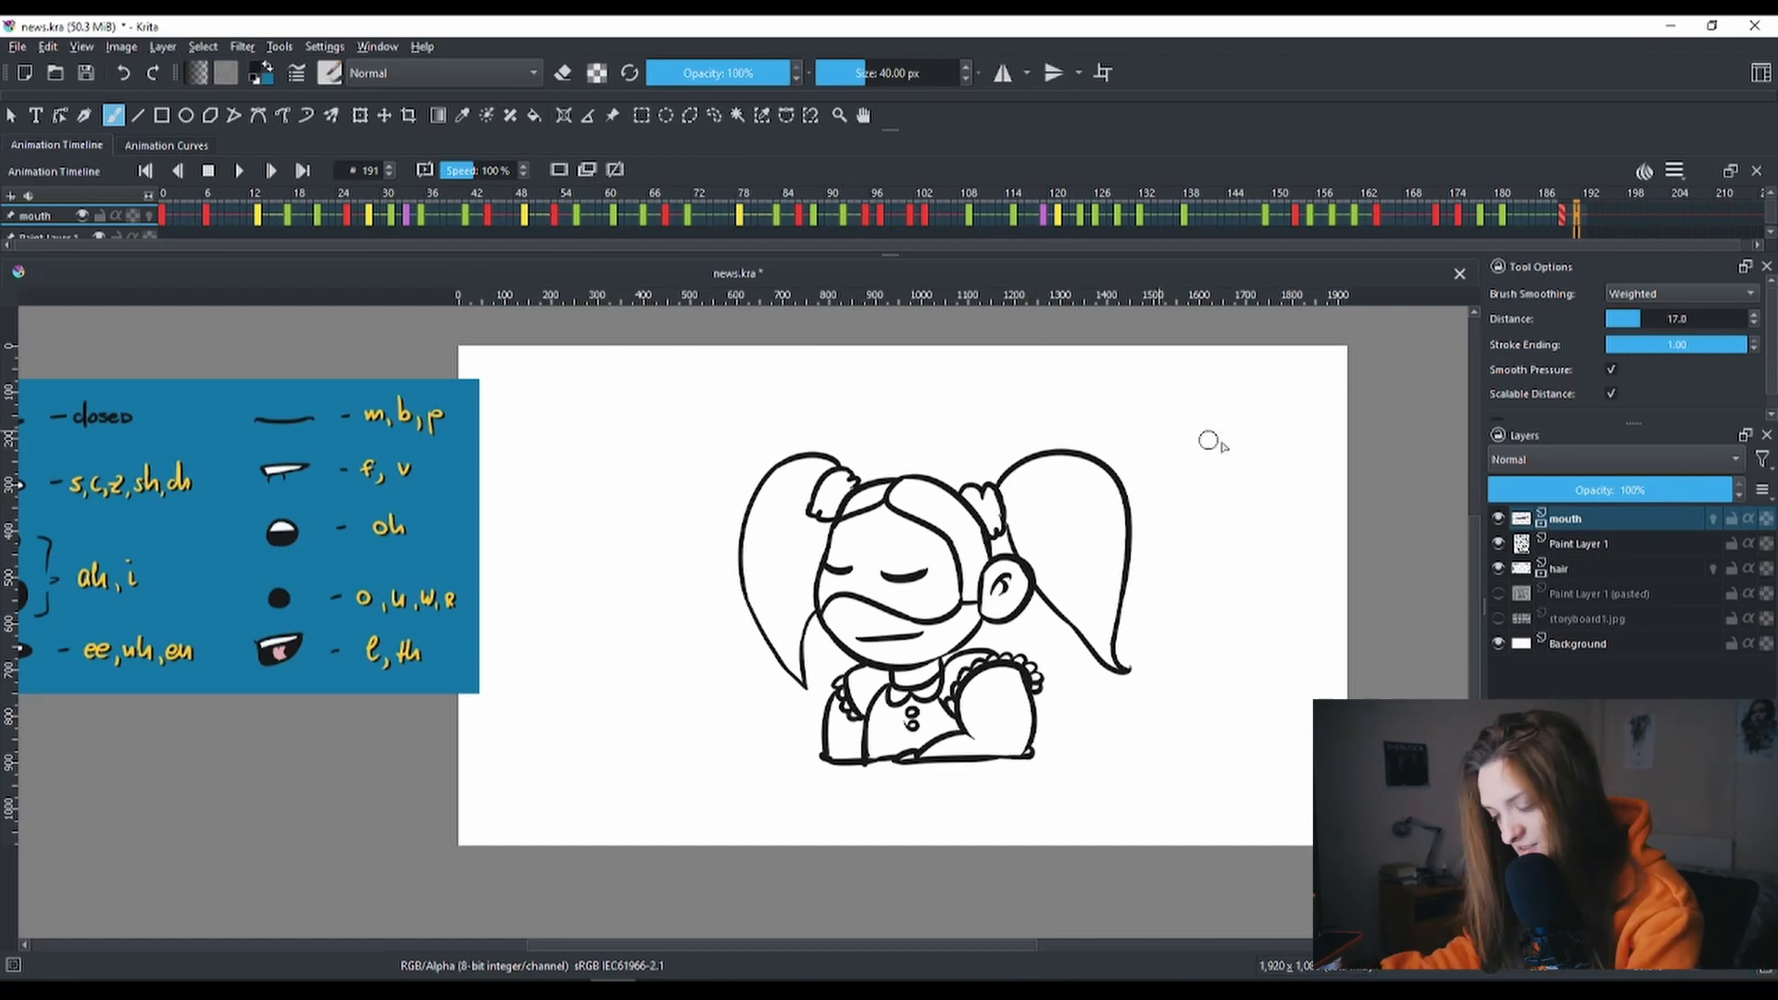
scroll(1014, 517, up, 1)
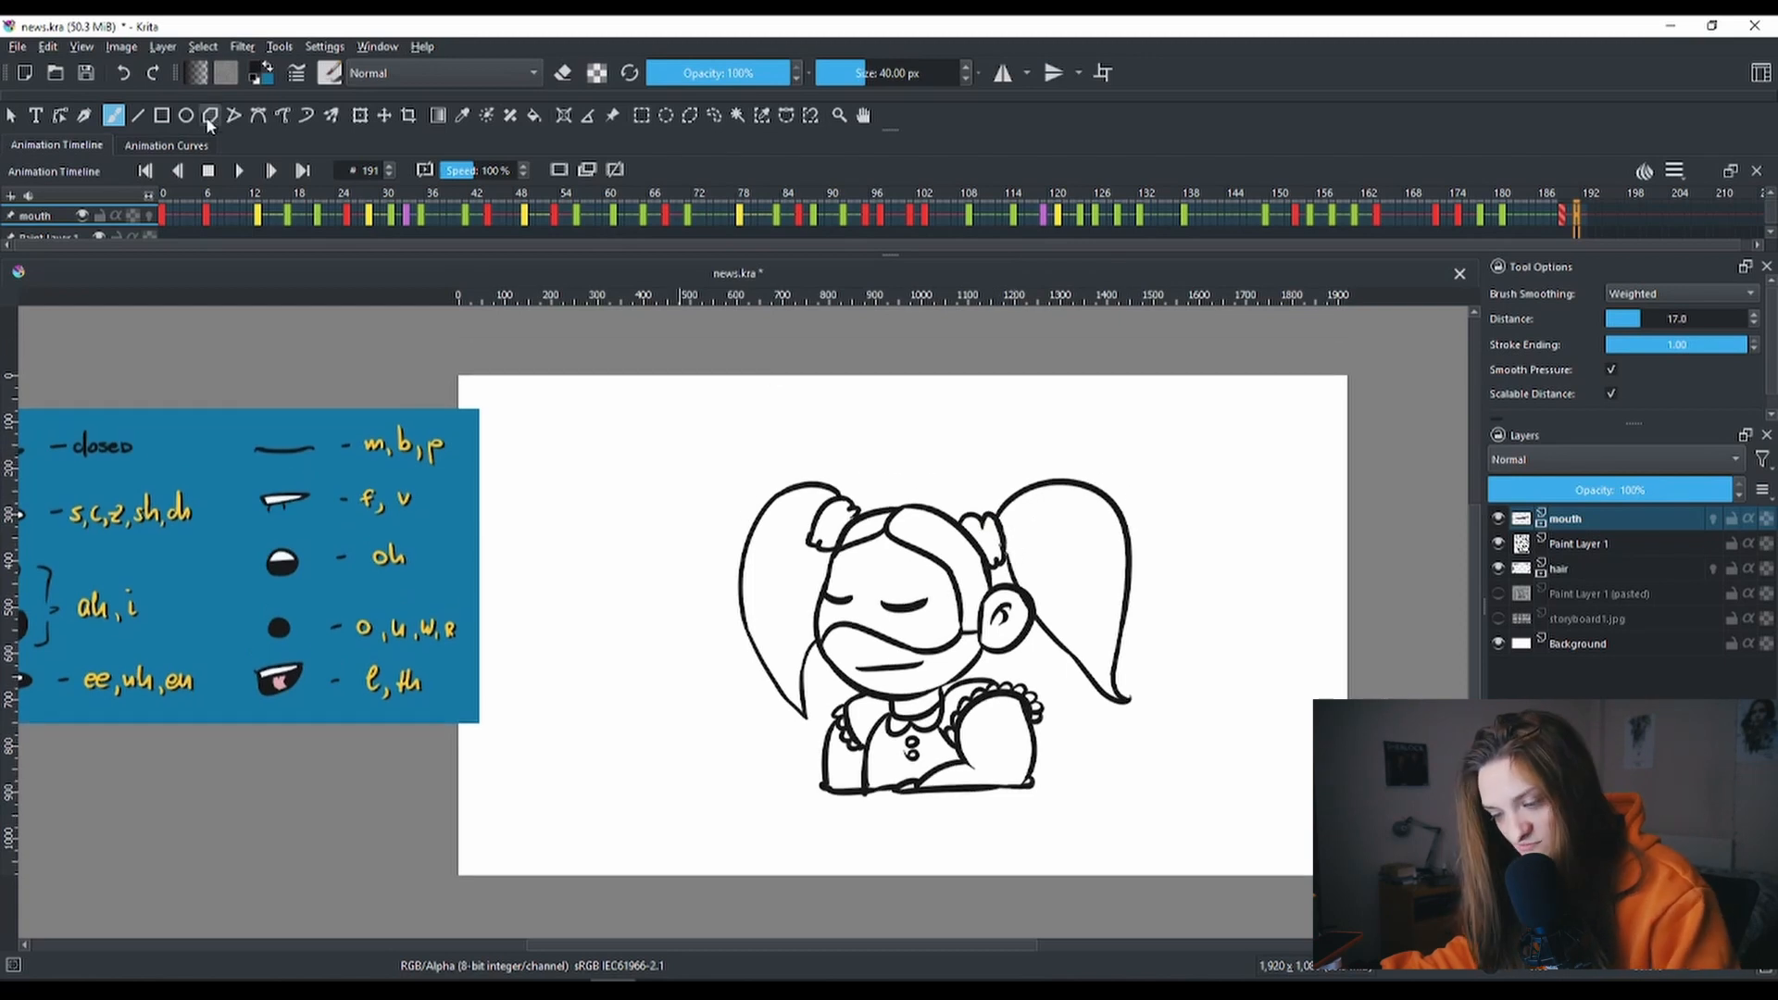